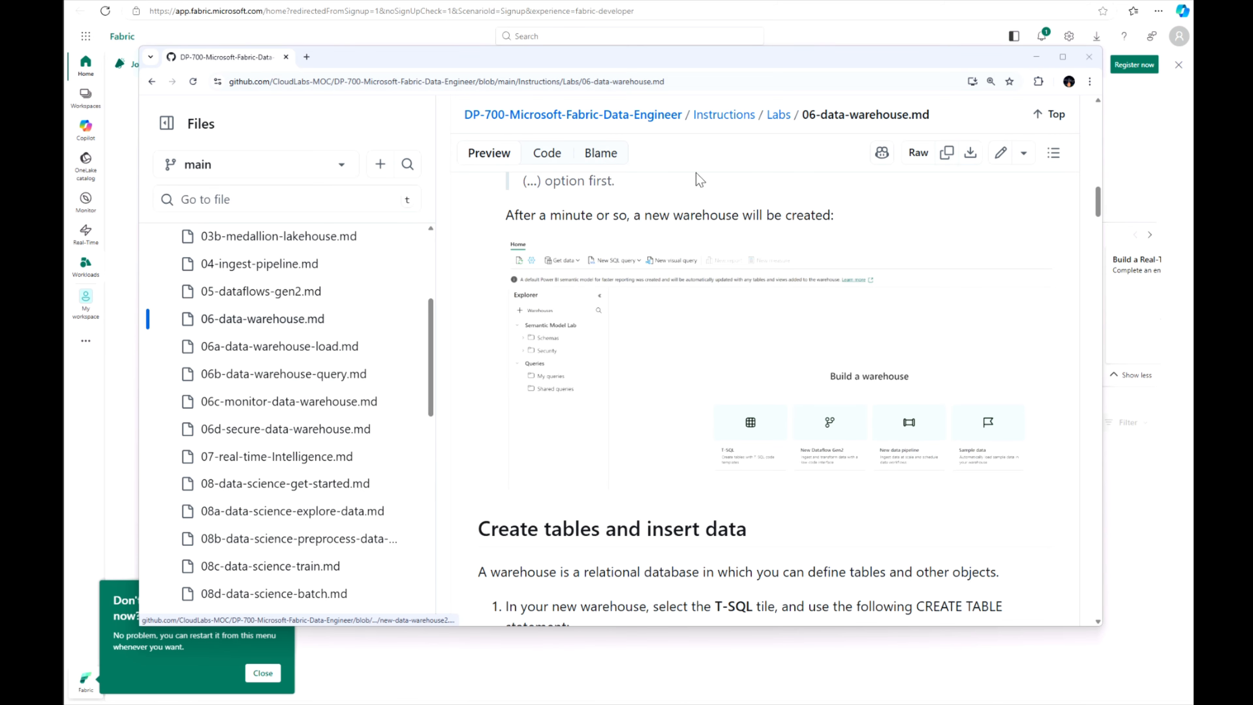
Review the opening of the 06-data-warehouse.md lab instructions and minimize their window to return to Fabric
scroll(624, 516, "up", 5)
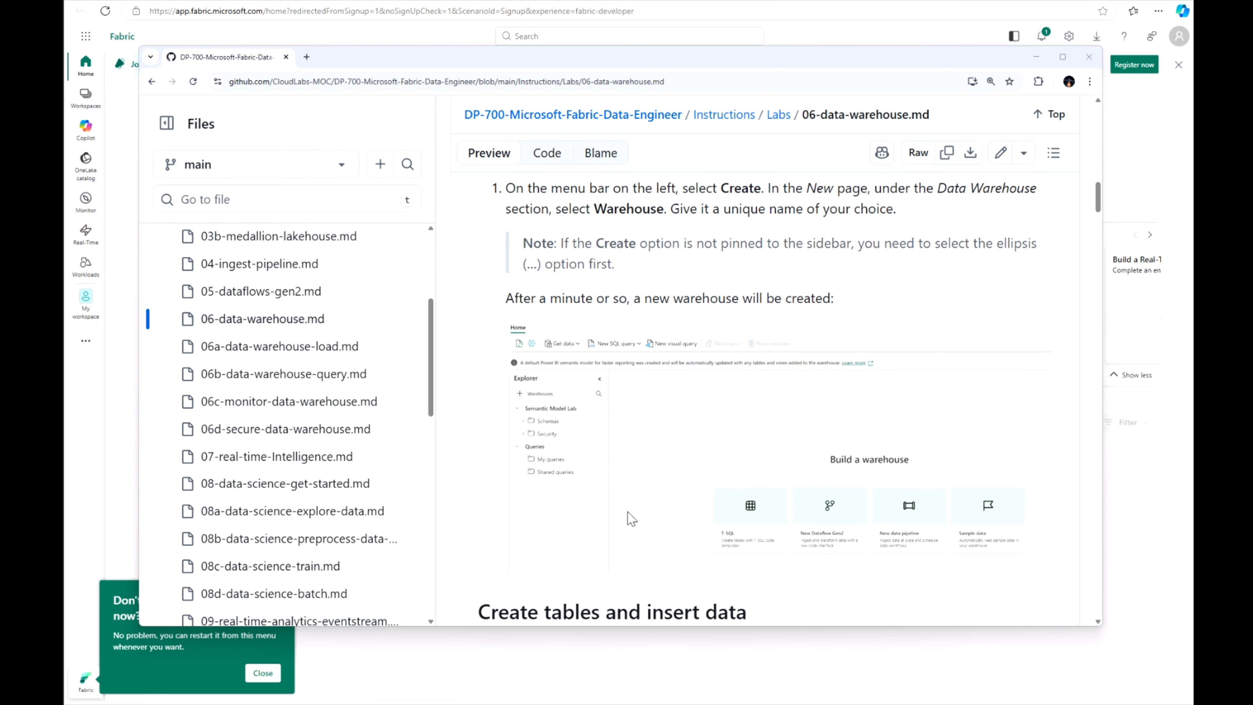
scroll(617, 540, "up", 10)
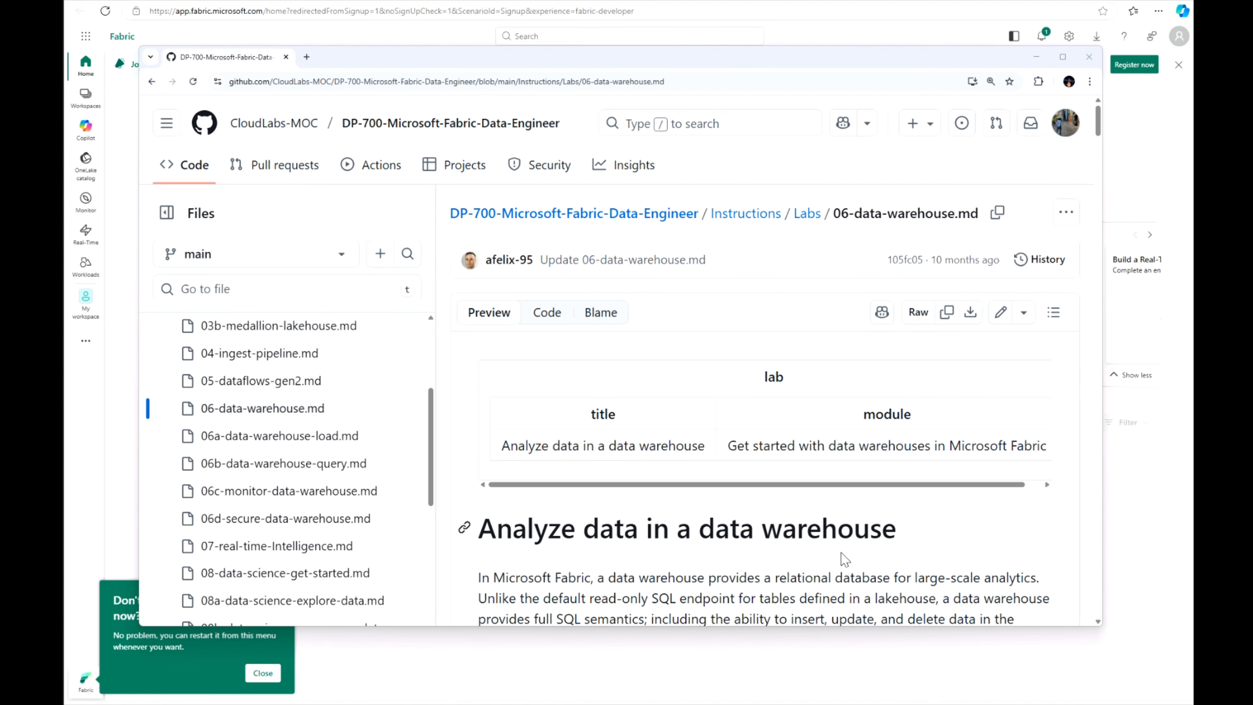
scroll(846, 560, "down", 1)
scroll(841, 556, "down", 1)
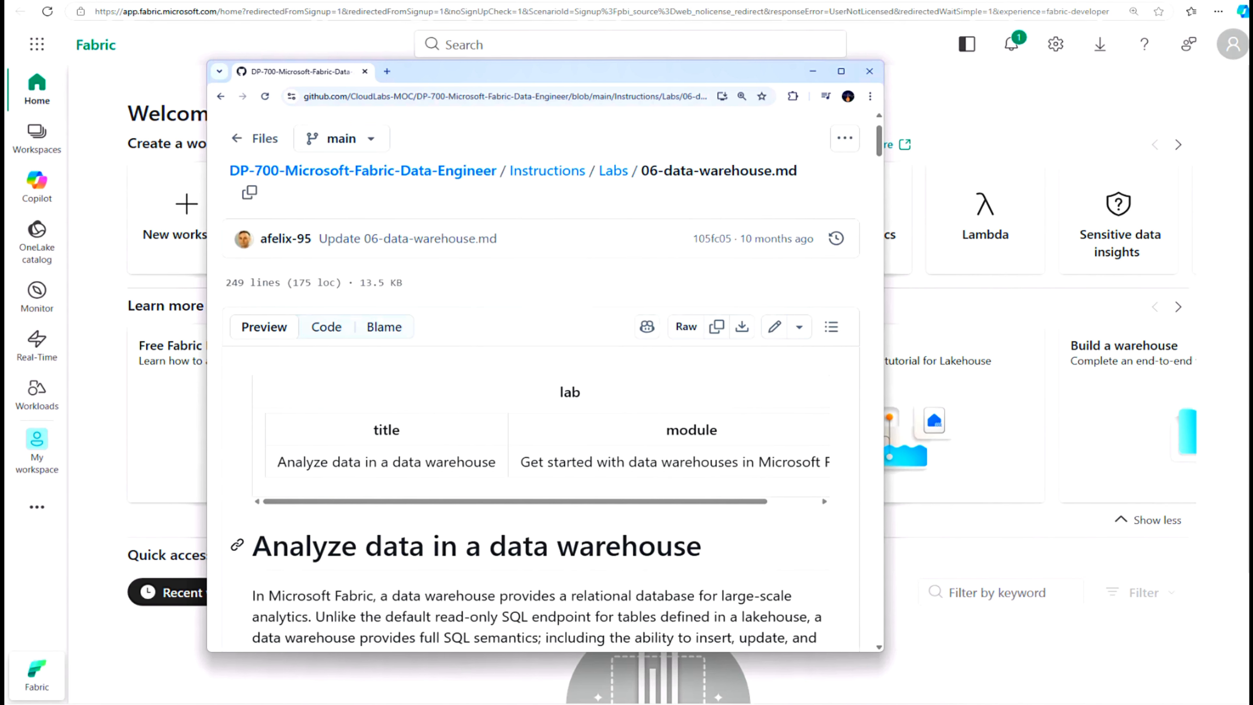
left_click(812, 71)
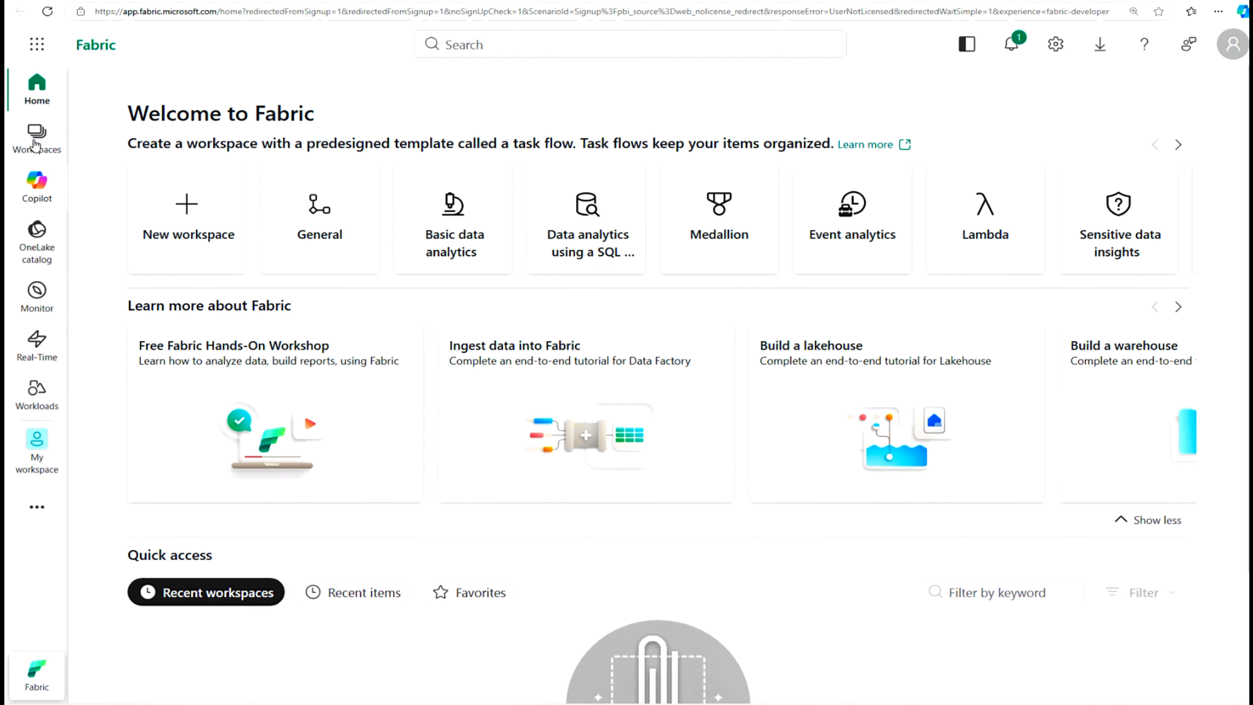
Create a workspace named dfws10 with the Fabric capacity license mode and dismiss its task flow introductions
left_click(35, 139)
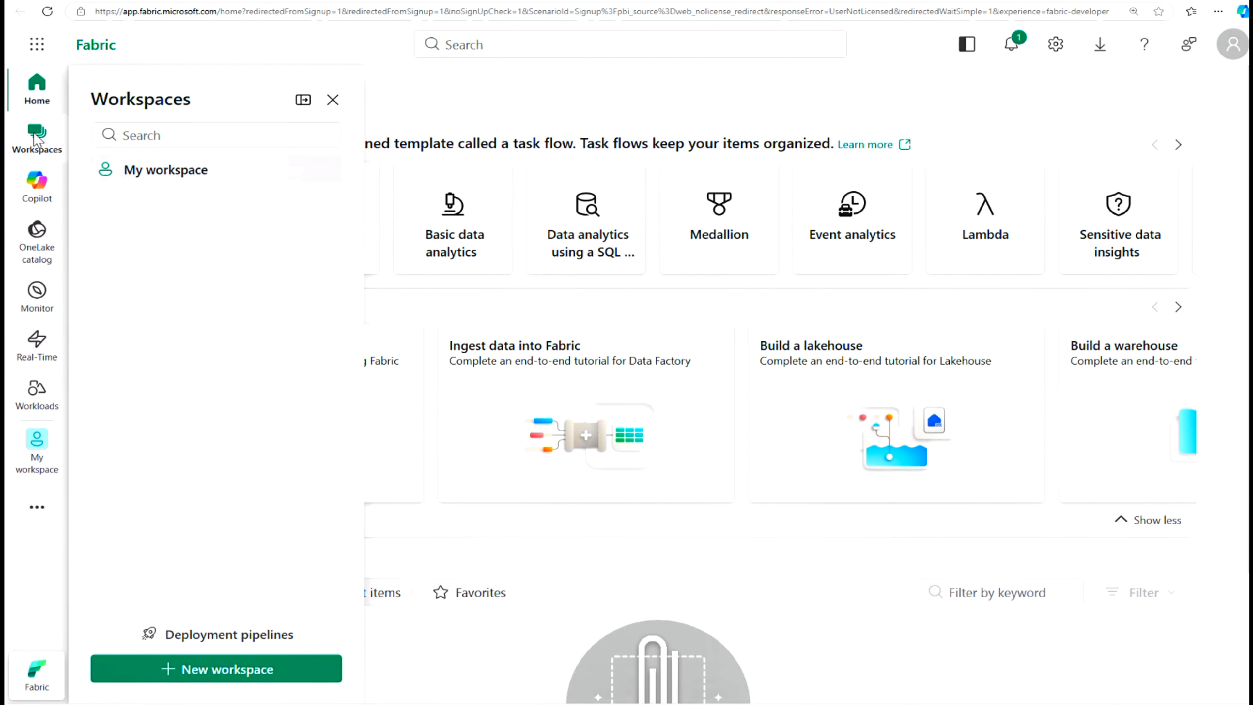
left_click(618, 108)
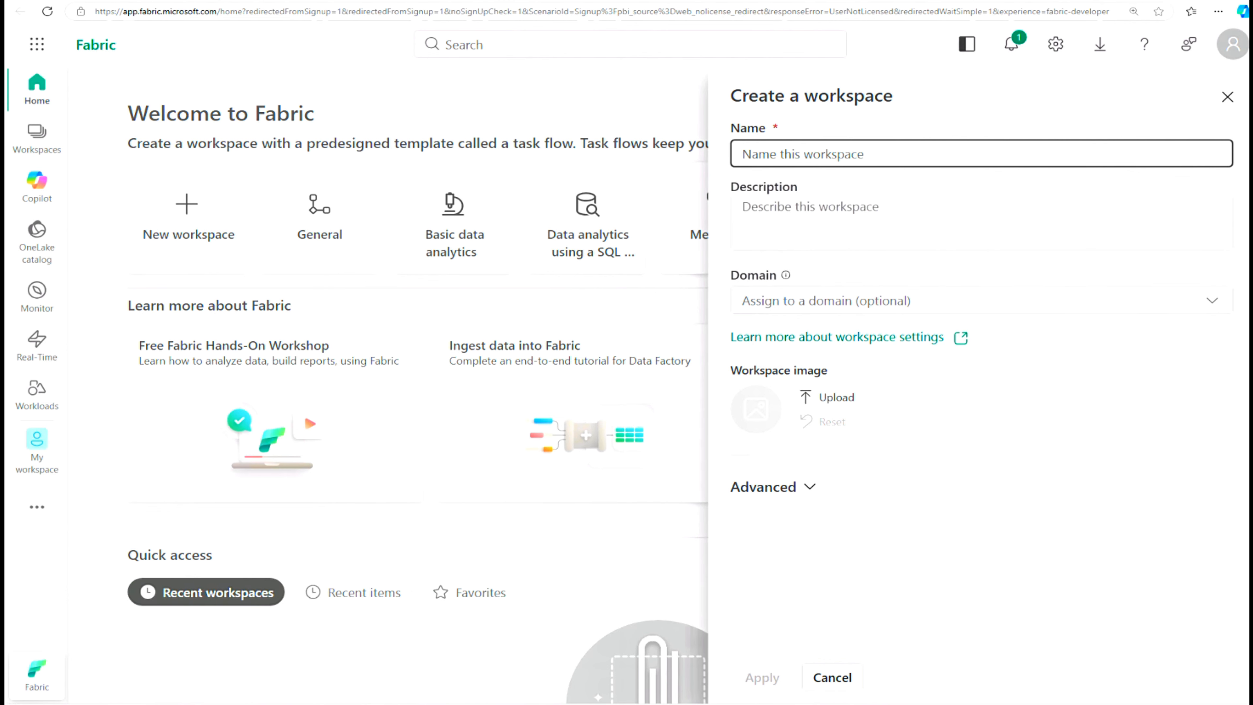
type("dfws10")
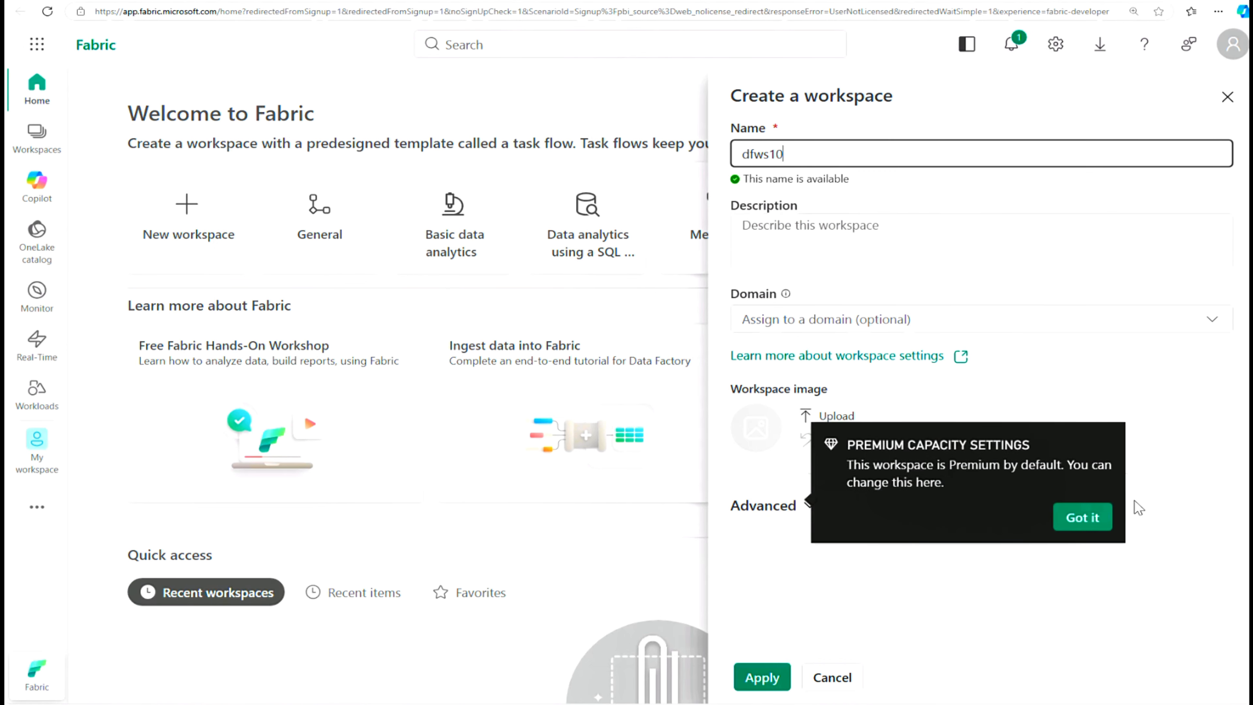
left_click(1093, 518)
left_click(846, 516)
scroll(846, 518, "down", 10)
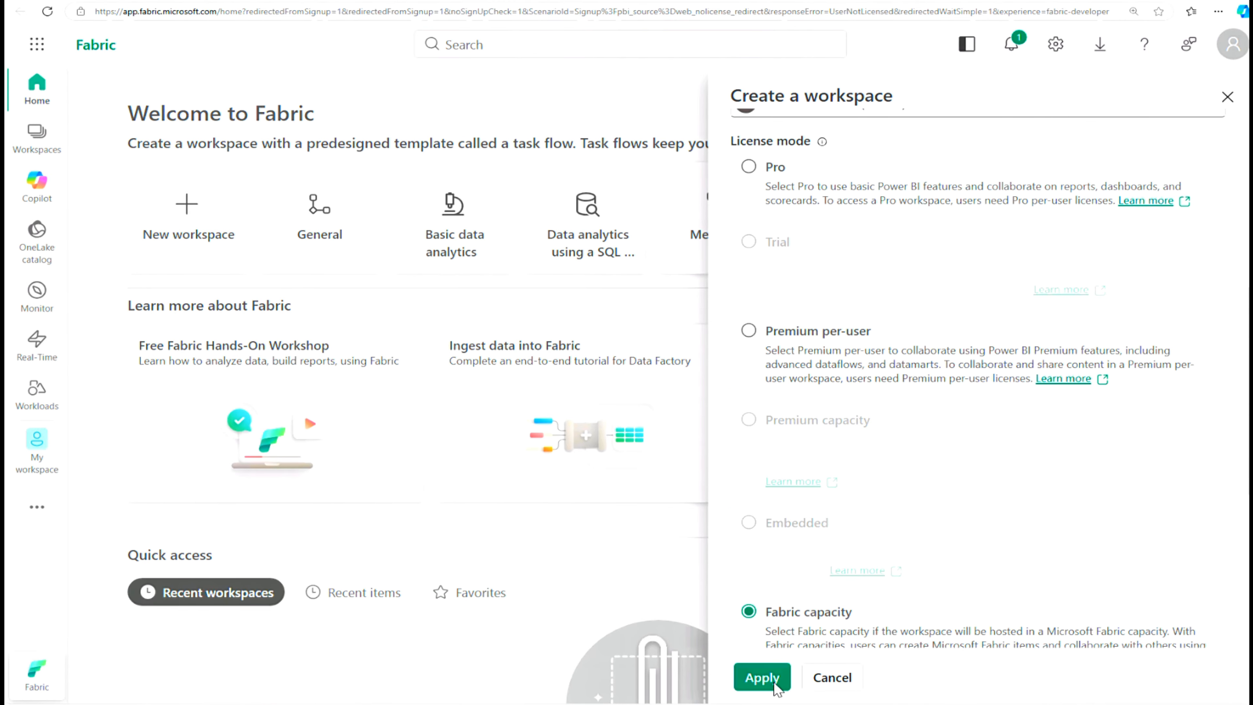
left_click(762, 677)
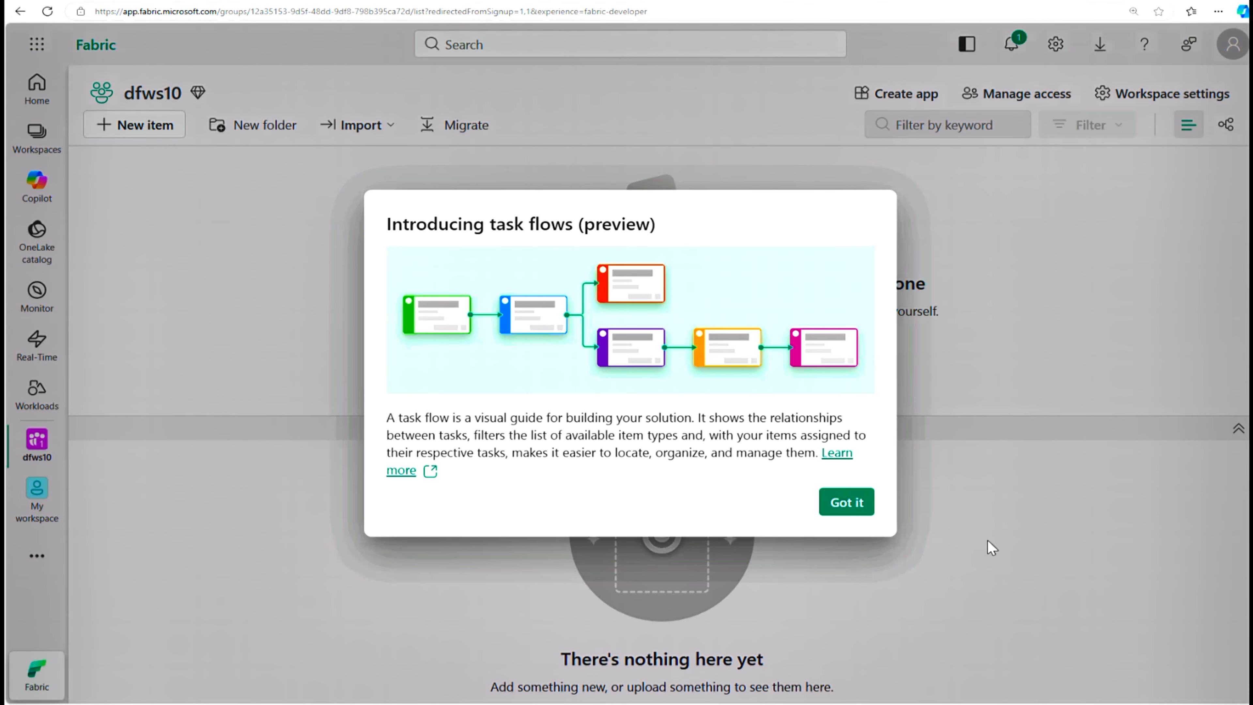
left_click(846, 505)
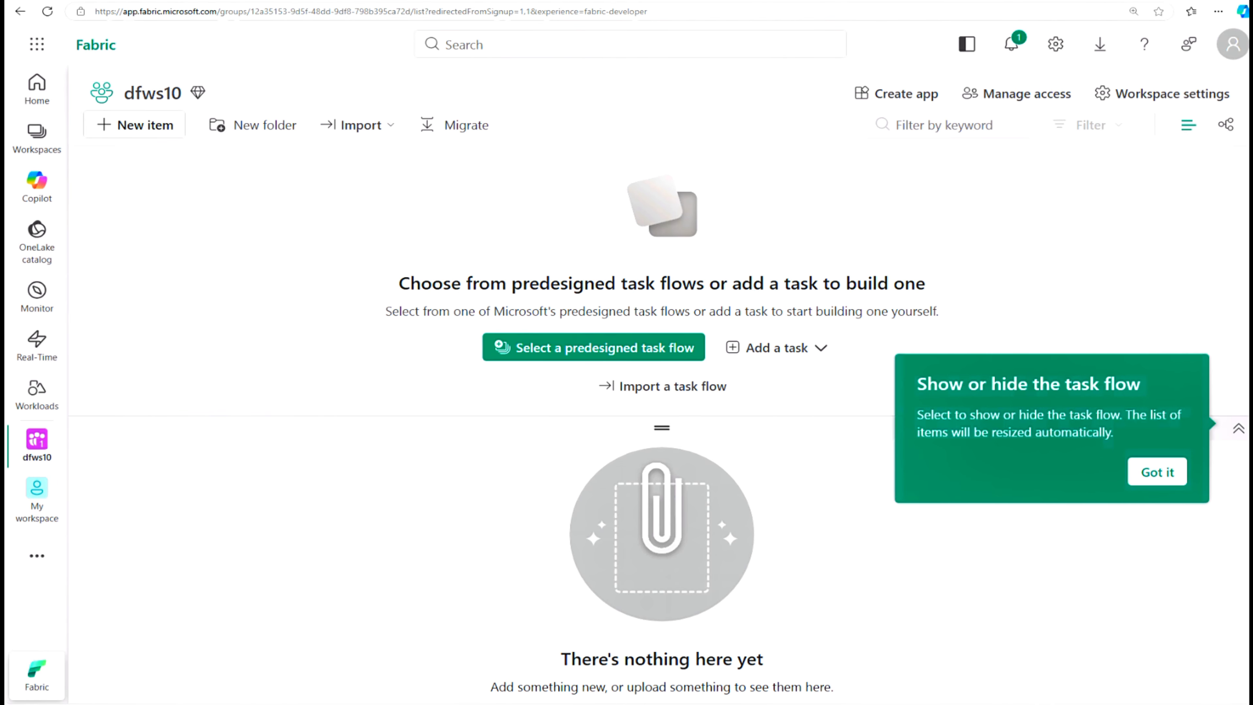
left_click(1164, 477)
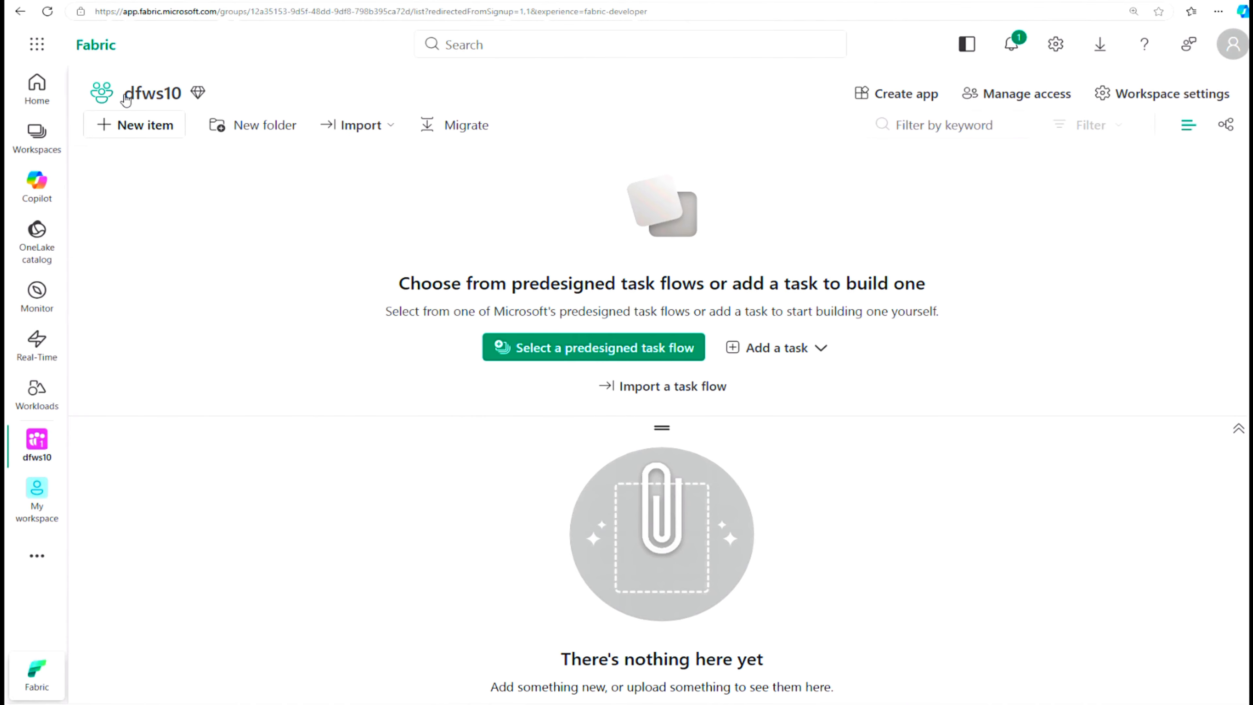
Add a new Warehouse item named dfwh10 to the dfws10 workspace
left_click(132, 135)
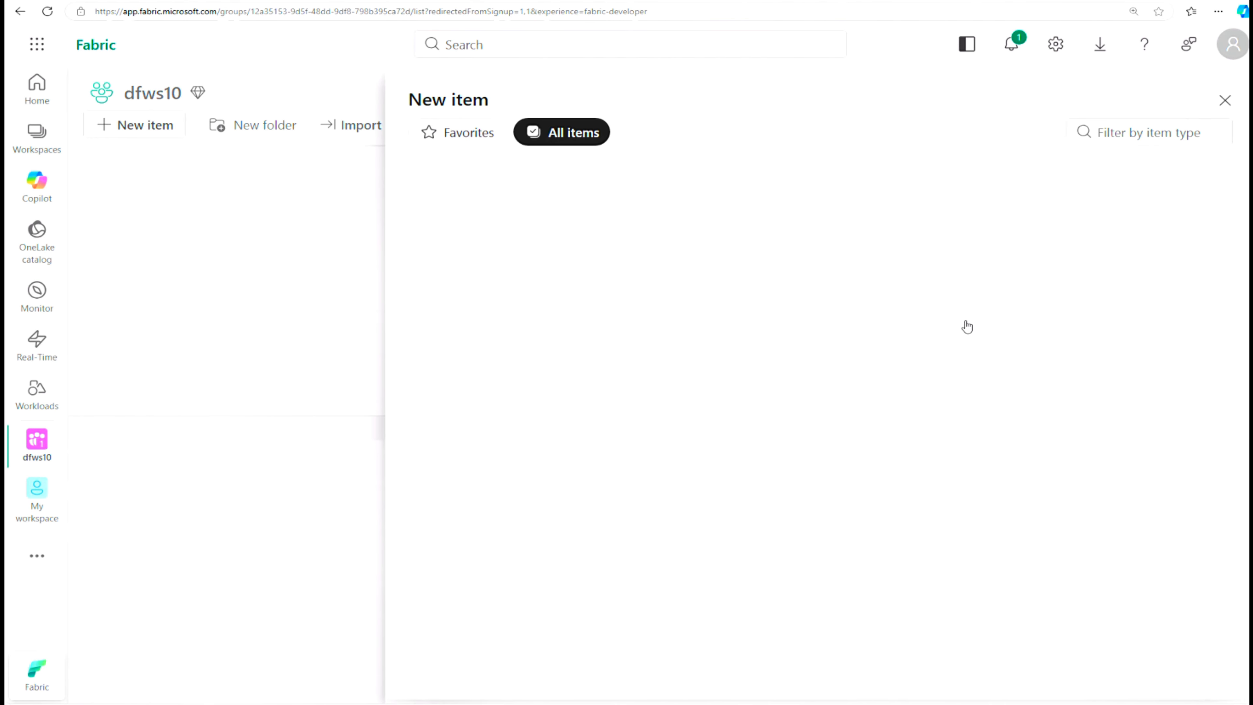
left_click(1139, 132)
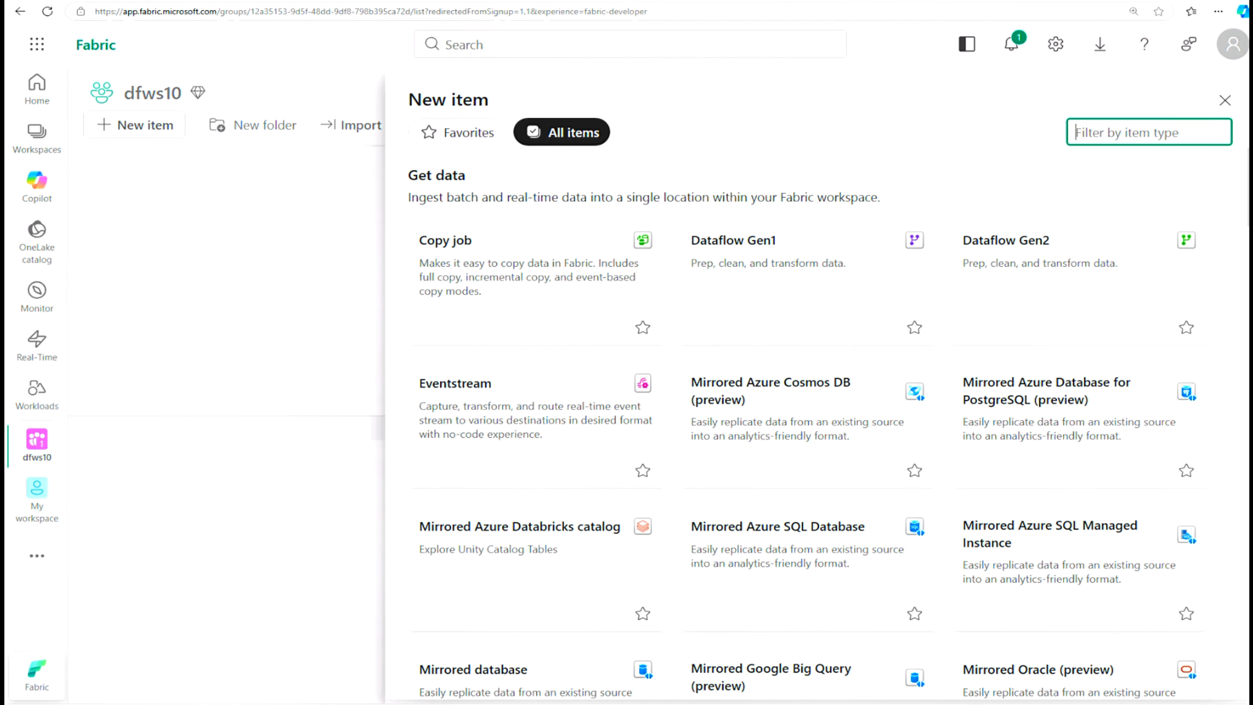
type("ware")
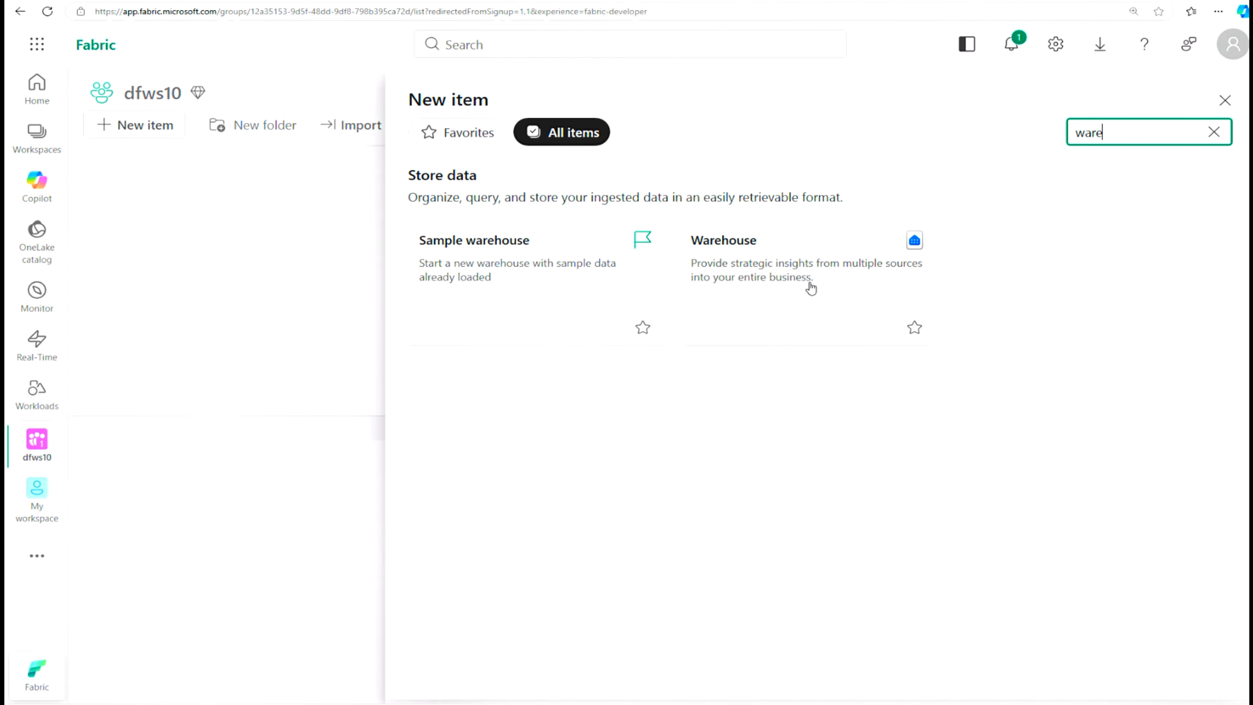
left_click(783, 268)
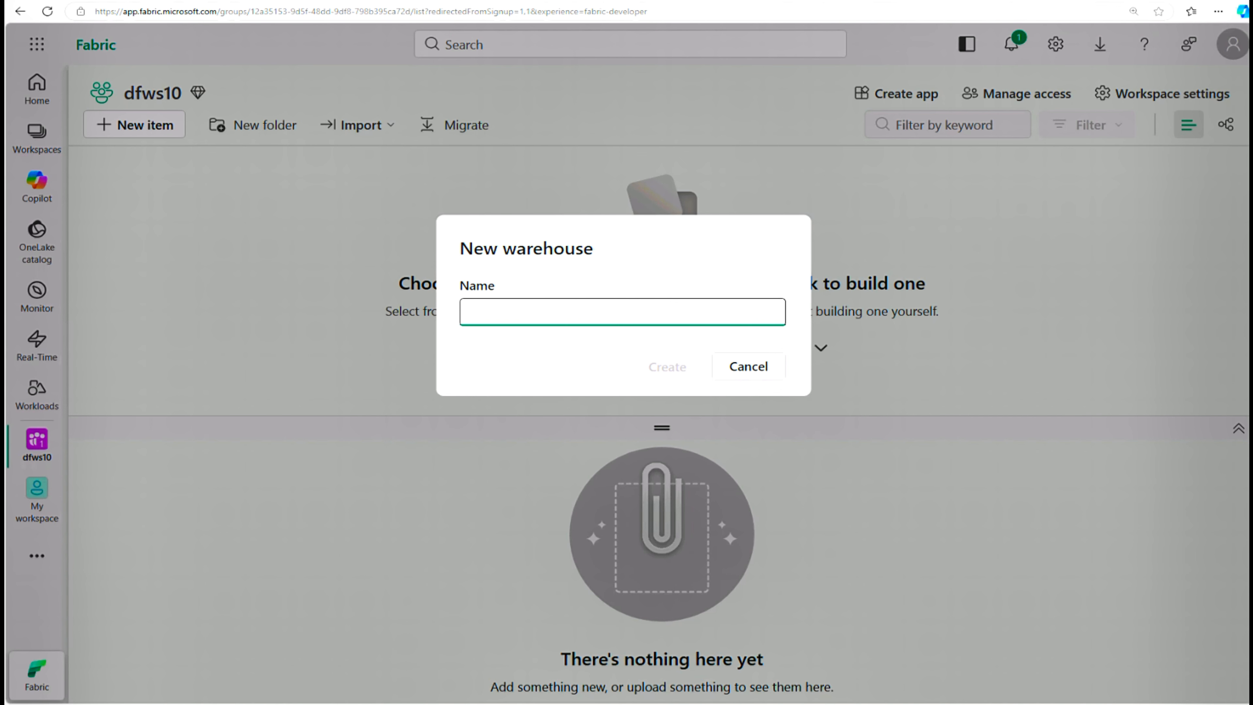
type("dfwh10")
left_click(679, 374)
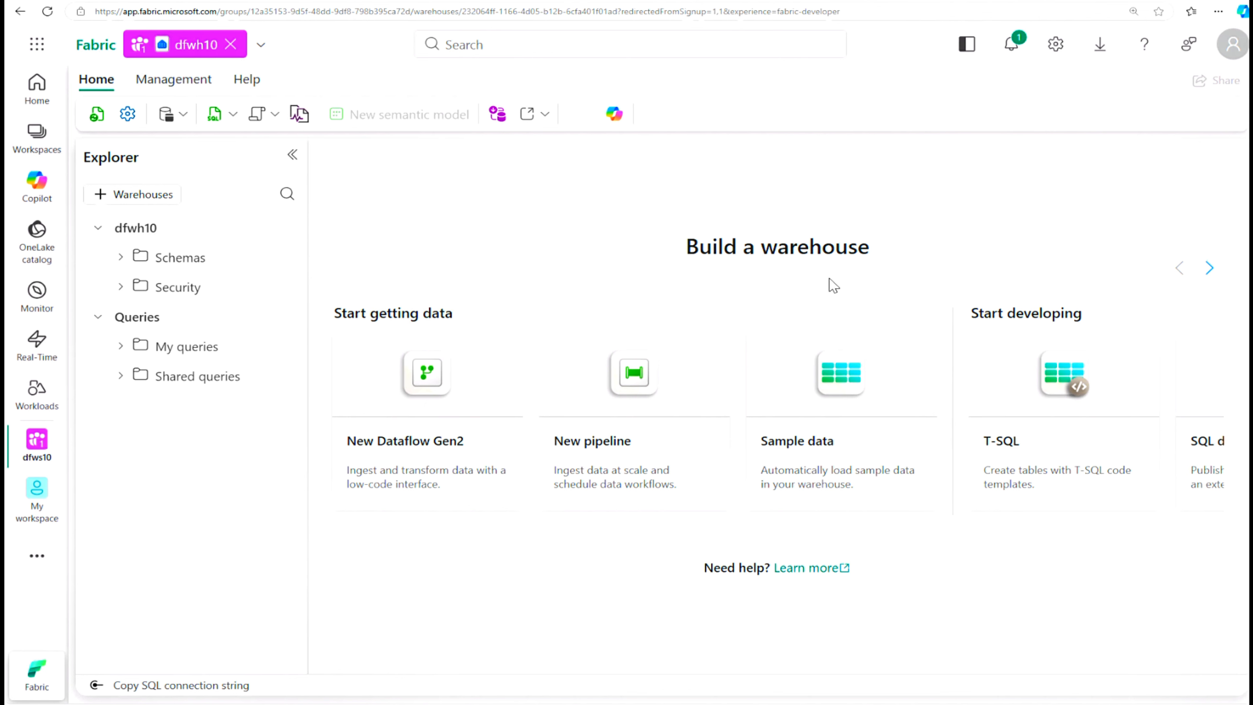
Write a T-SQL query creating table dbo.DimProduct with columns ProductKey INTEGER, ProductAltKey VARCHAR(25), ProductName VARCHAR(50), Category VARCHAR(50) and ListPrice DECIMAL(5,2)
left_click(1023, 439)
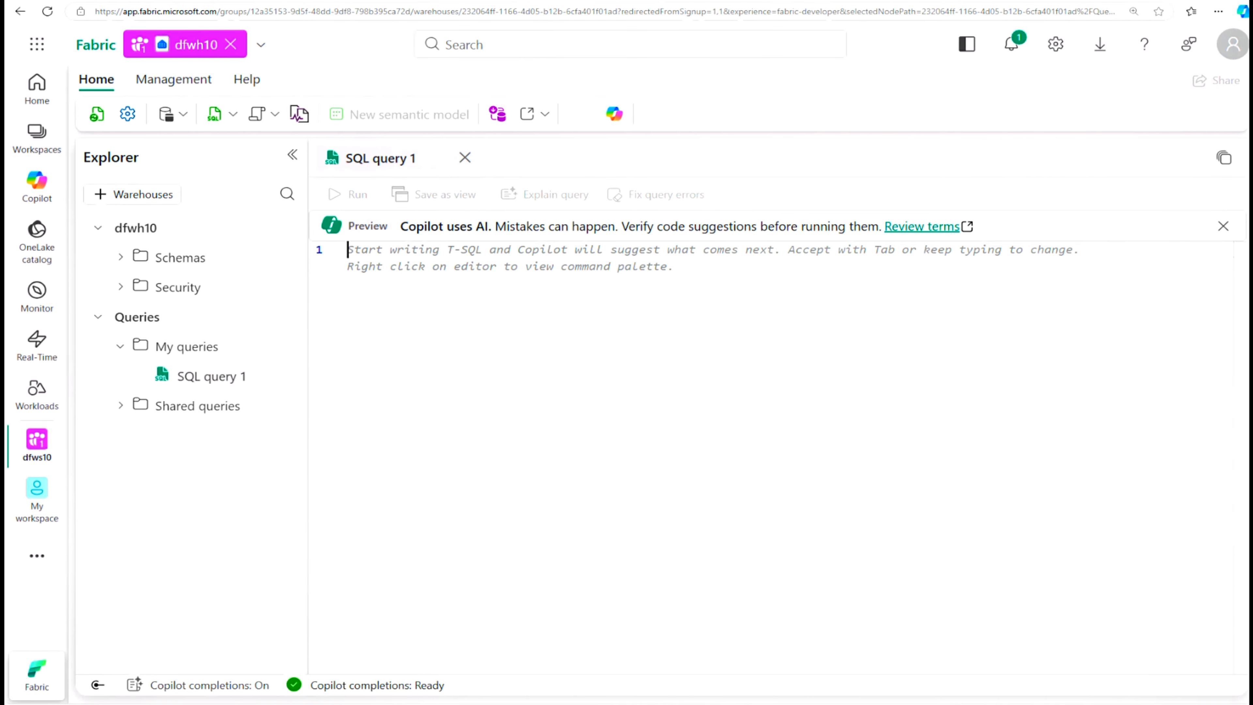
type("CREATE TABLE dbo.DimProduct (    ProductKey INTEGER NOT NULL,    ProductAltKey VARCHAR(25) NULL,    ProductName VARCHAR(50) NOT NULL,    Category VARCHAR(50) NULL,    ListPrice DECIMAL(5,2) NULL ); GO")
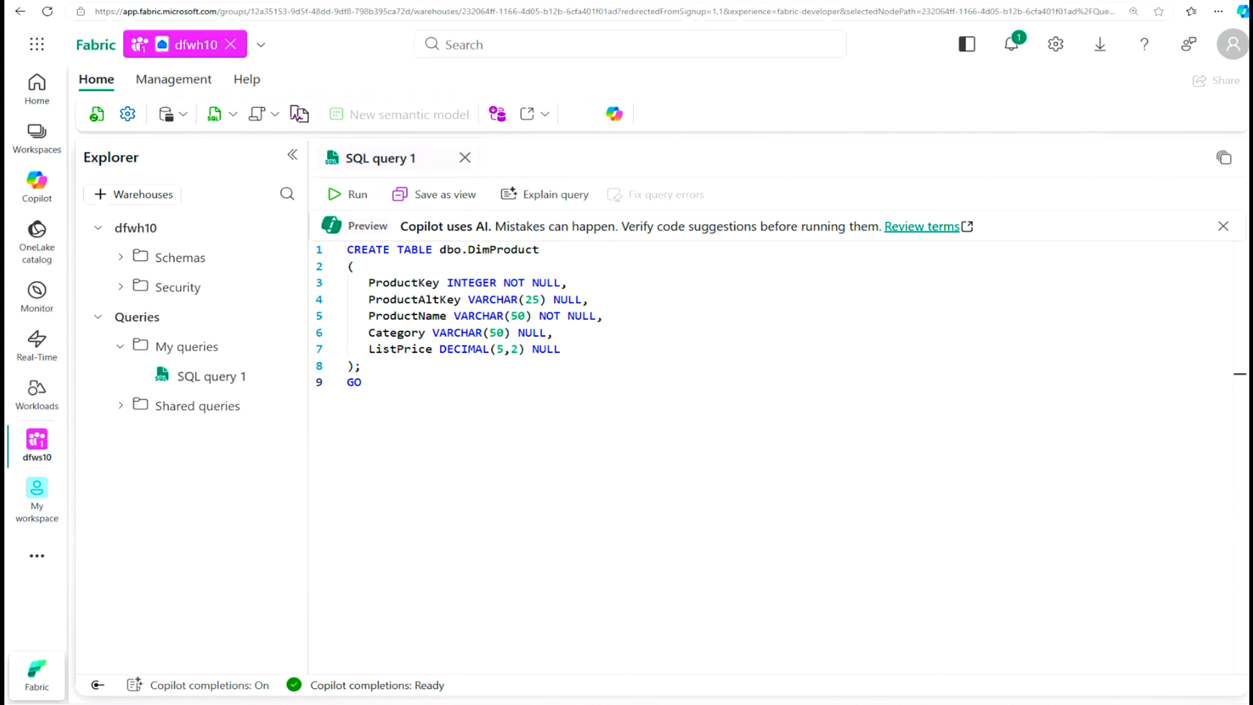
left_click(408, 283)
left_click(397, 299)
left_click_drag(363, 383, 347, 249)
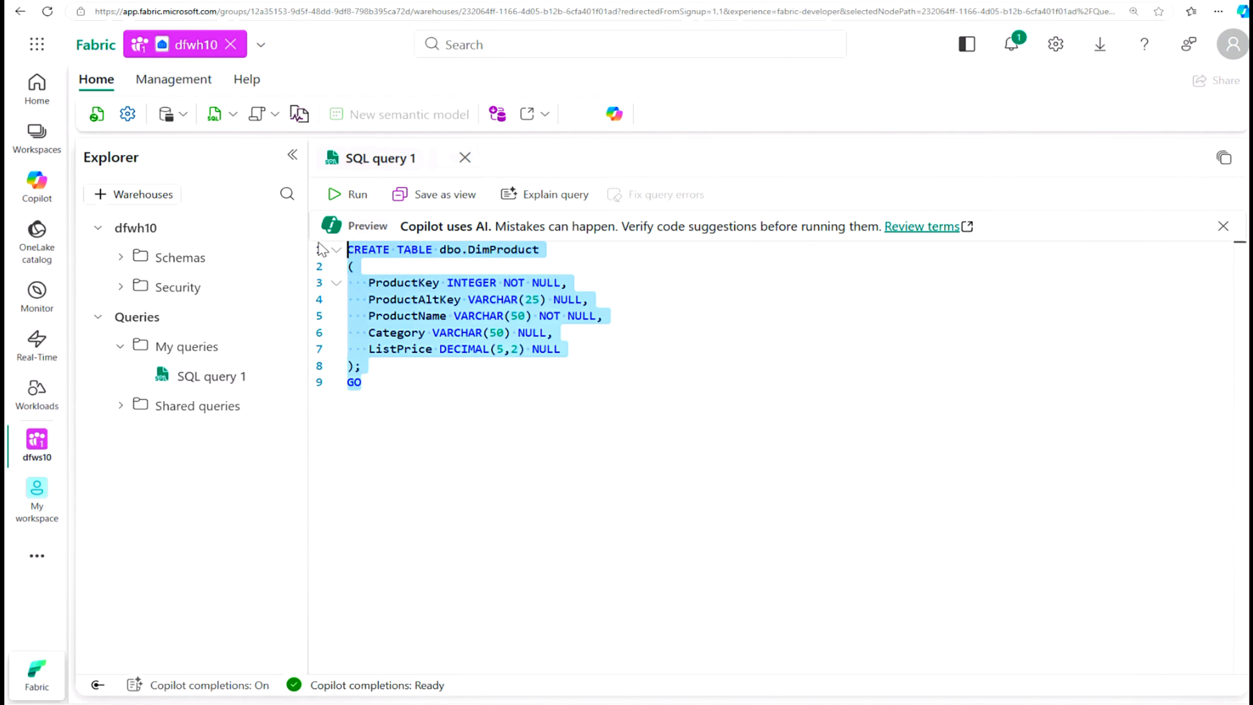
Expand the dbo schema's Tables folder and run the CREATE TABLE query
left_click(120, 257)
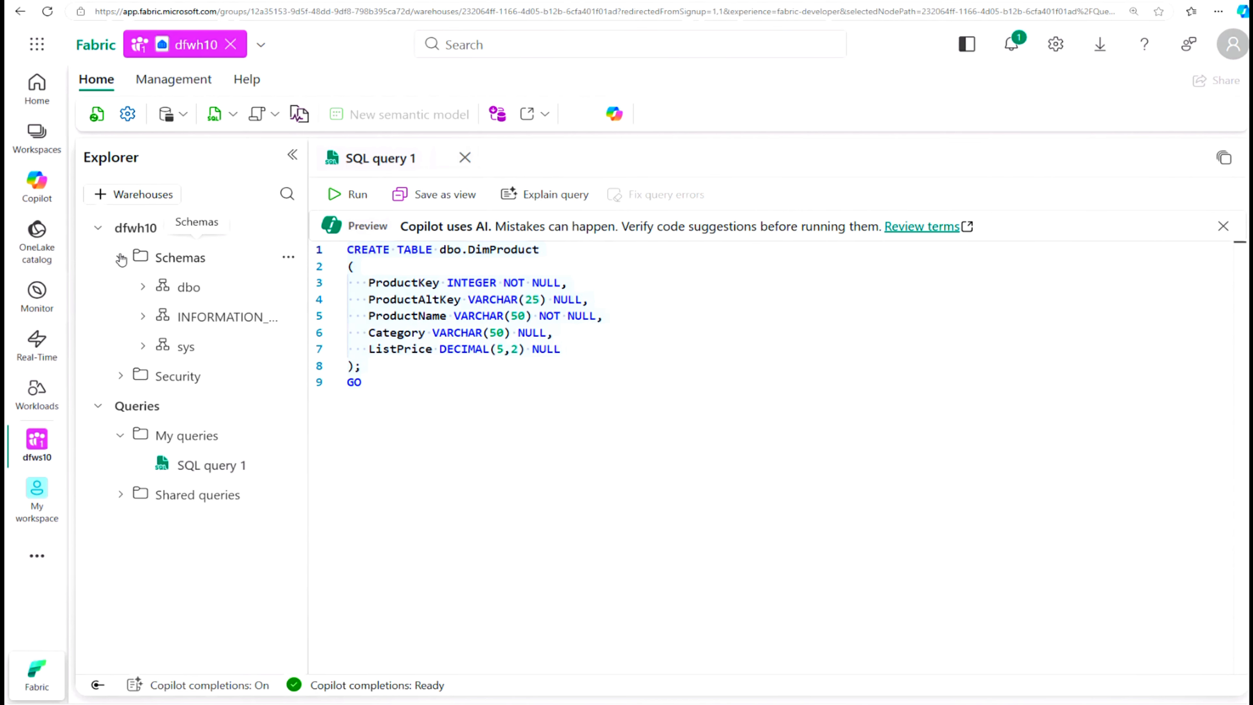
left_click(142, 287)
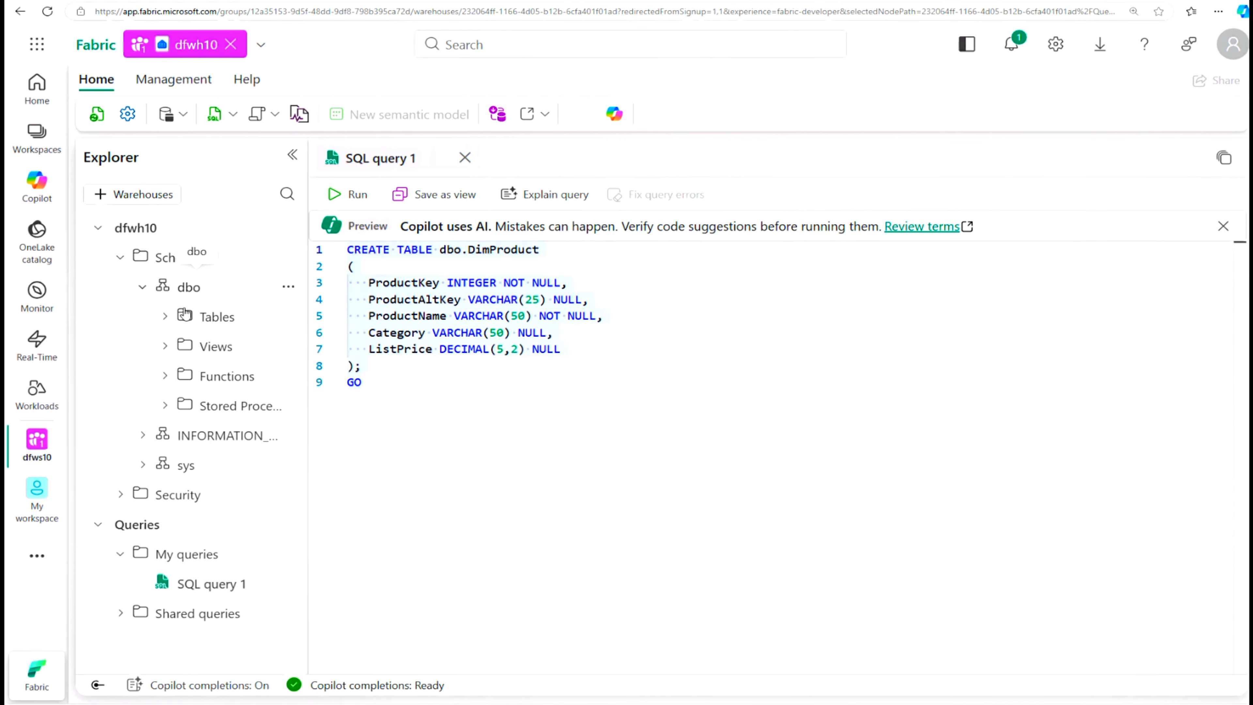
left_click(165, 316)
left_click(353, 193)
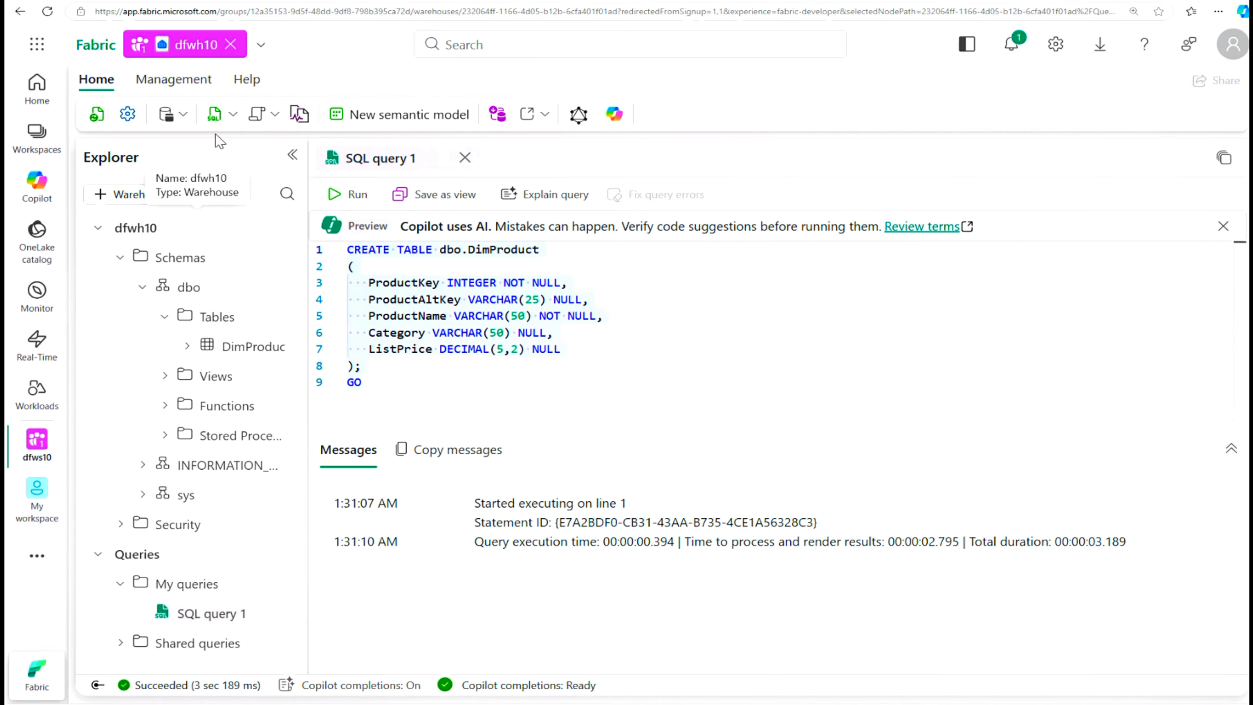
Insert the RING1, BRITE1 and BRITE2 accessory rows into dbo.DimProduct with a new SQL query and preview the table's data
left_click(235, 114)
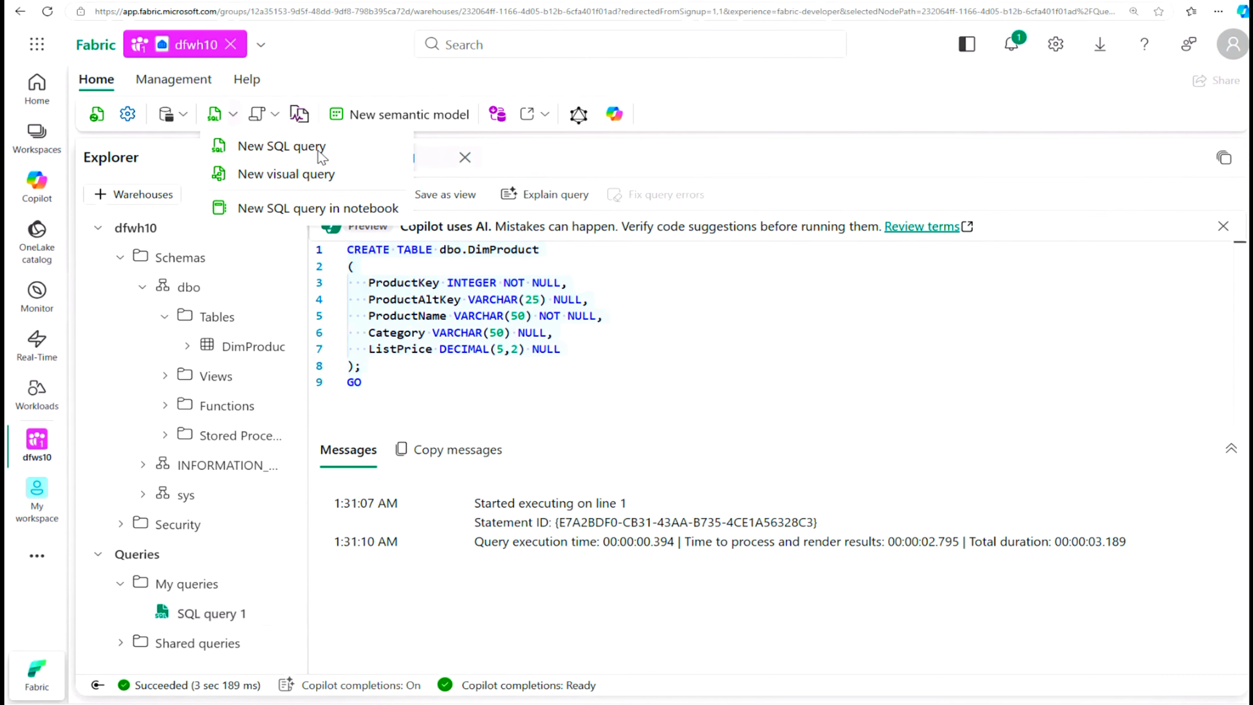
left_click(296, 147)
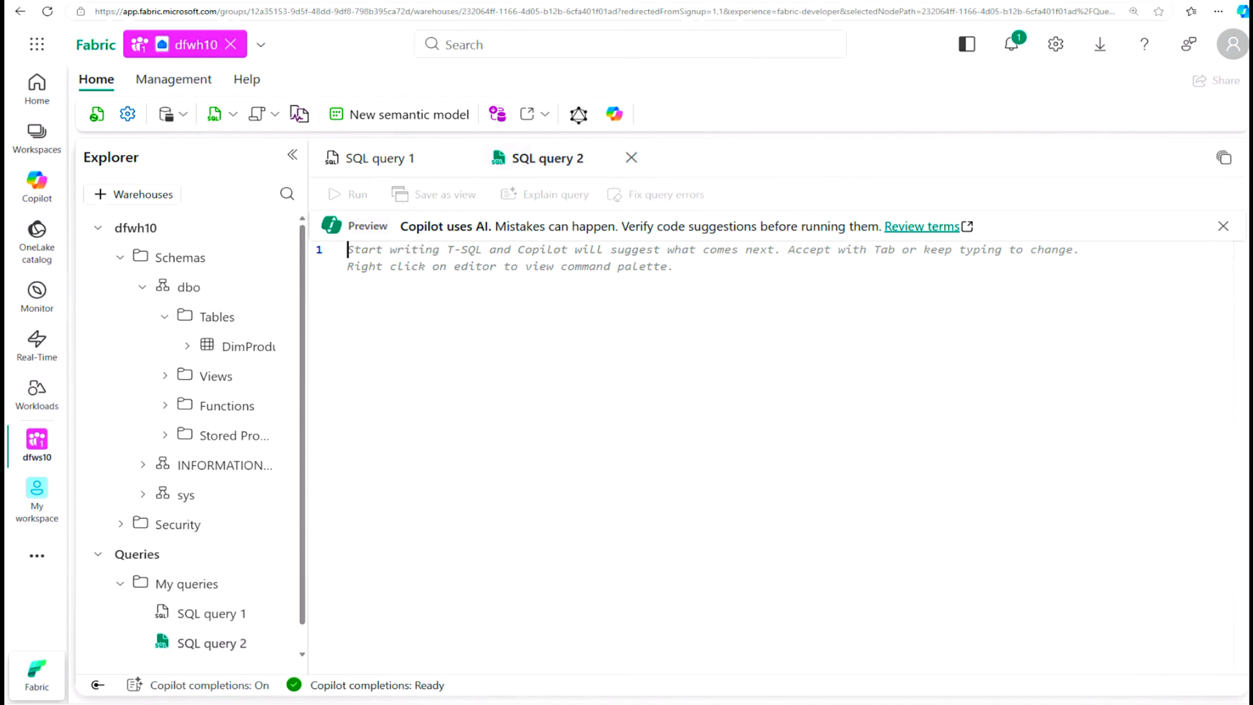
type("INSERT INTO dbo.DimProduct VALUES (1, 'RING1', 'Bicycle bell', 'Accessories', 5.99), (2, 'BRITE1', 'Front light', 'Accessories', 15.49), (3, 'BRITE2', 'Rear light', 'Accessories', 15.49); GO")
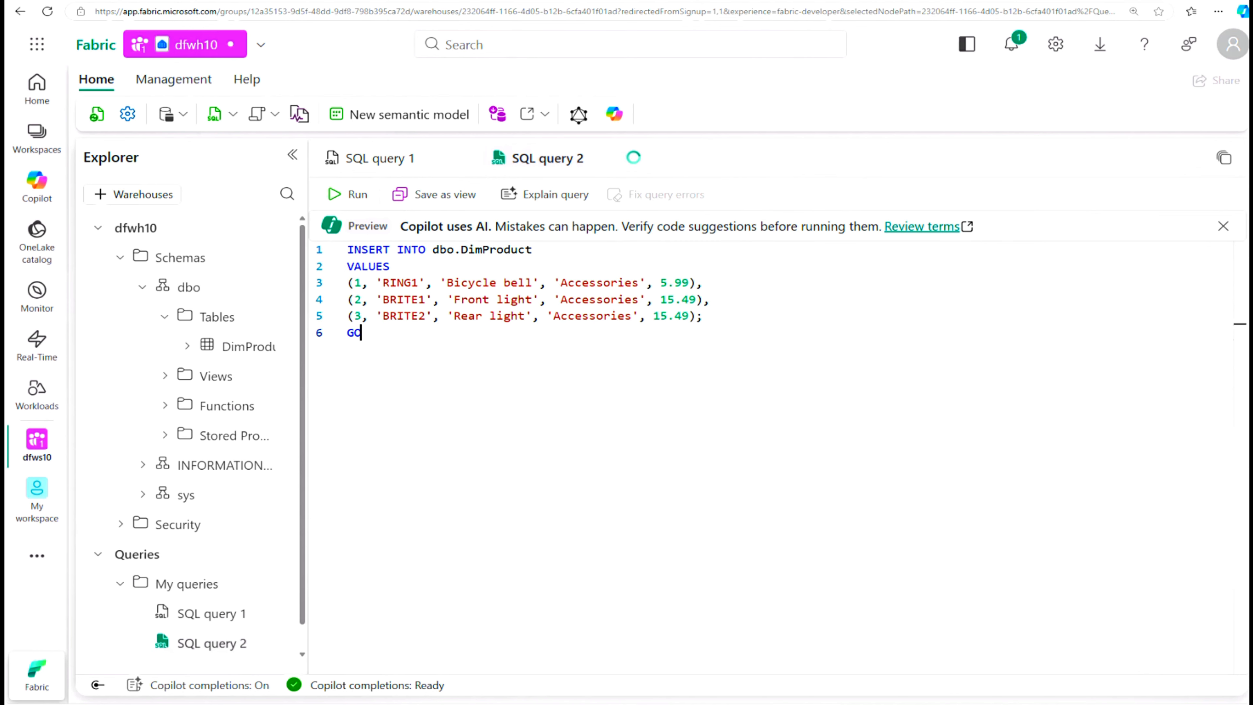
left_click(512, 250)
left_click_drag(362, 332, 348, 250)
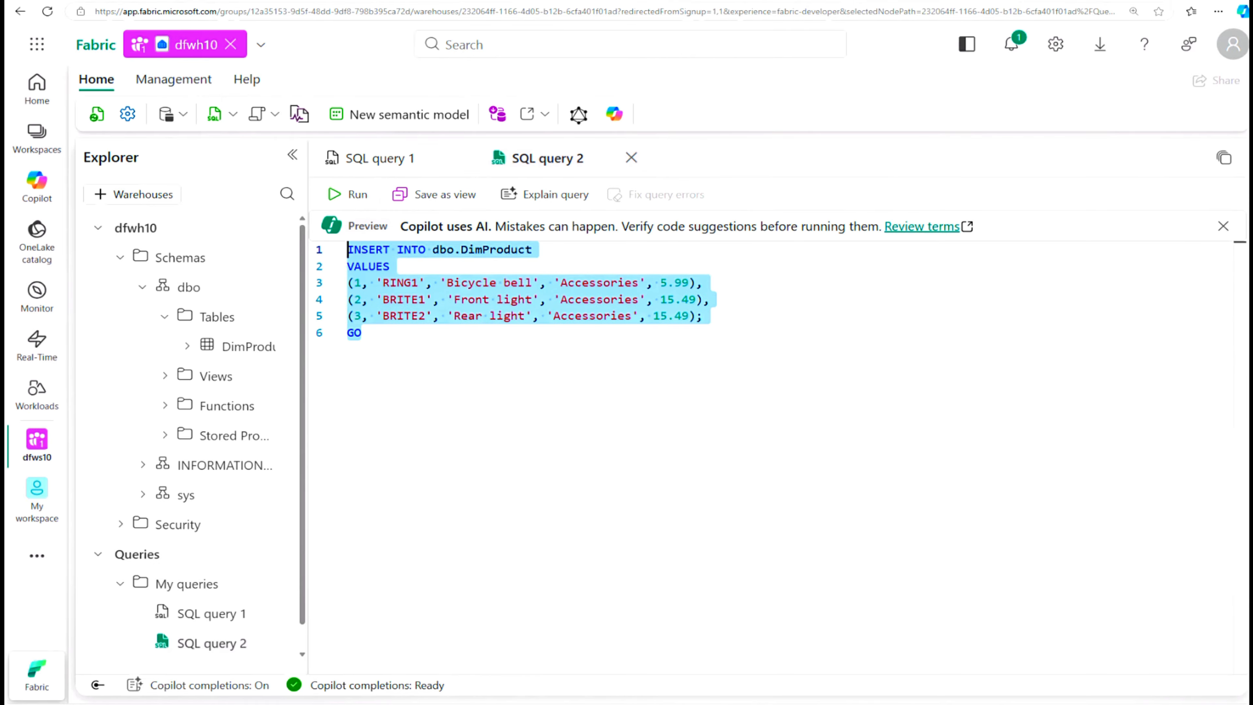
left_click(342, 194)
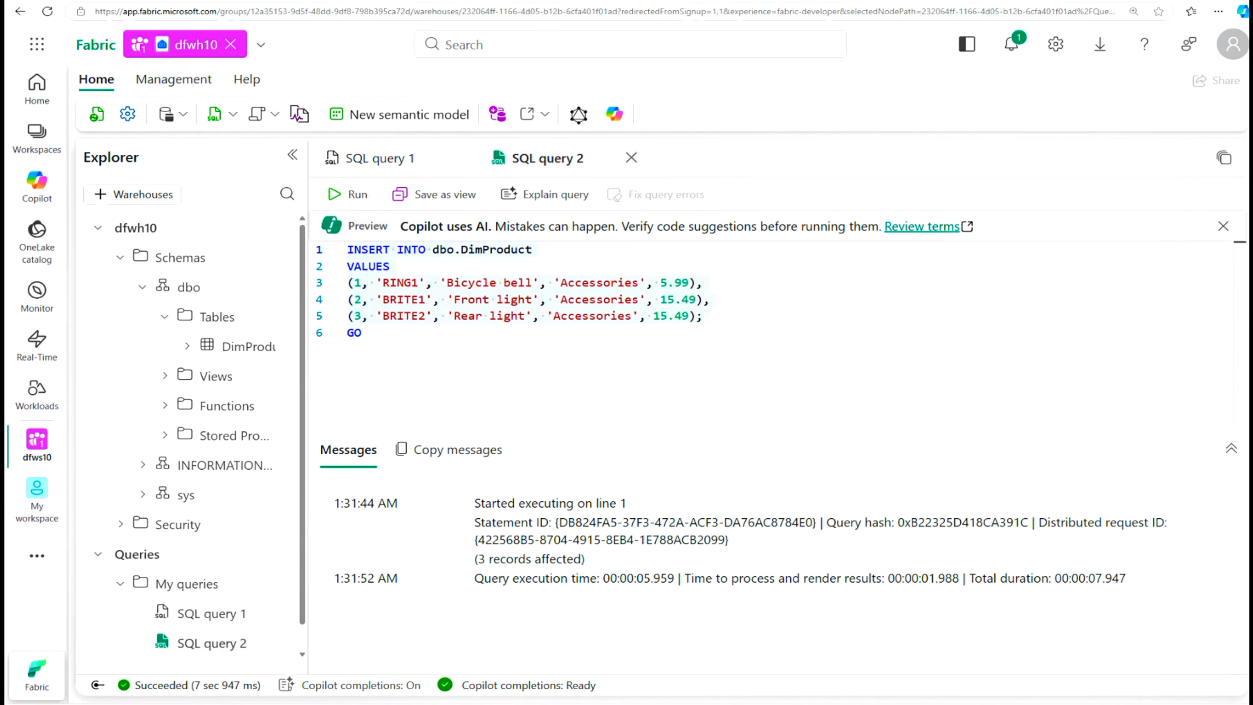
left_click(254, 350)
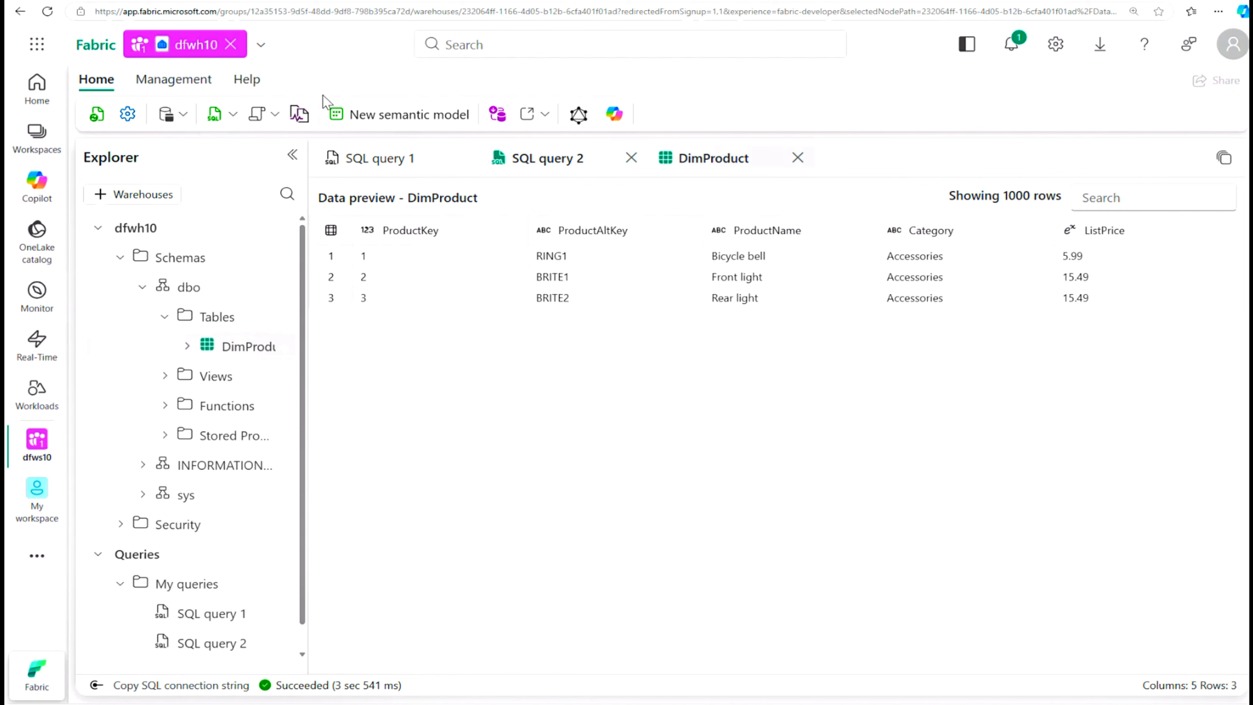
left_click(234, 114)
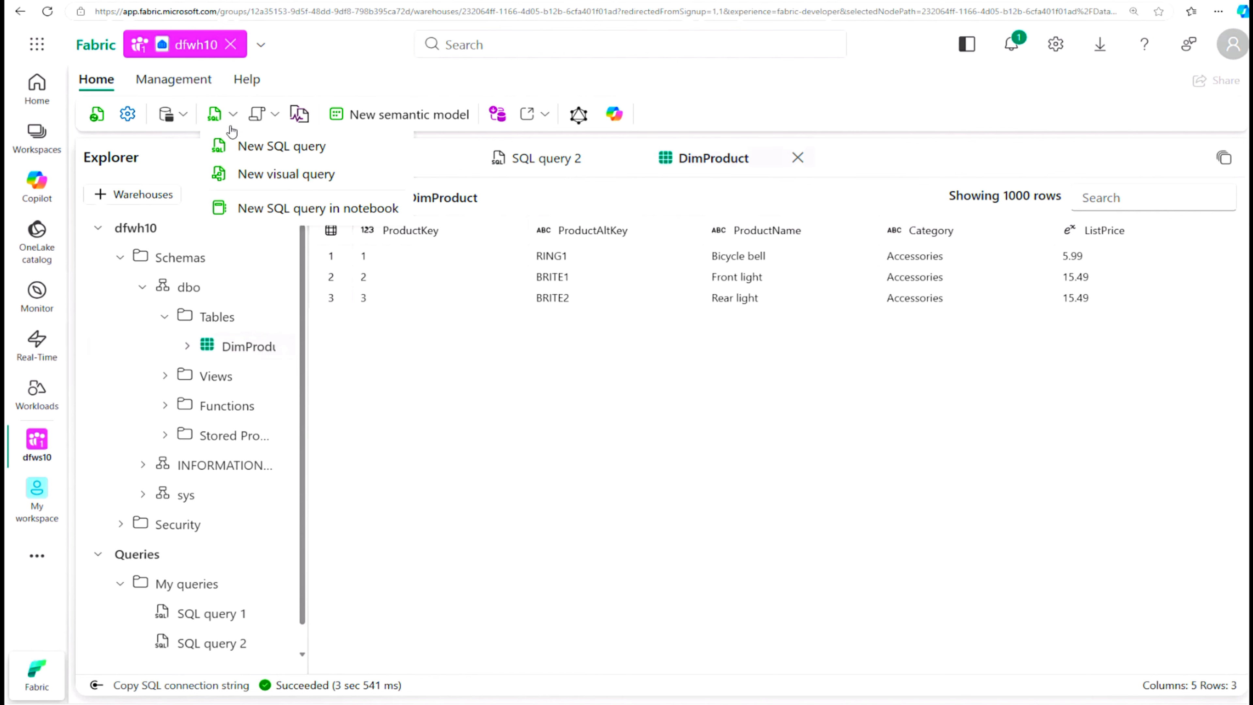
left_click(271, 147)
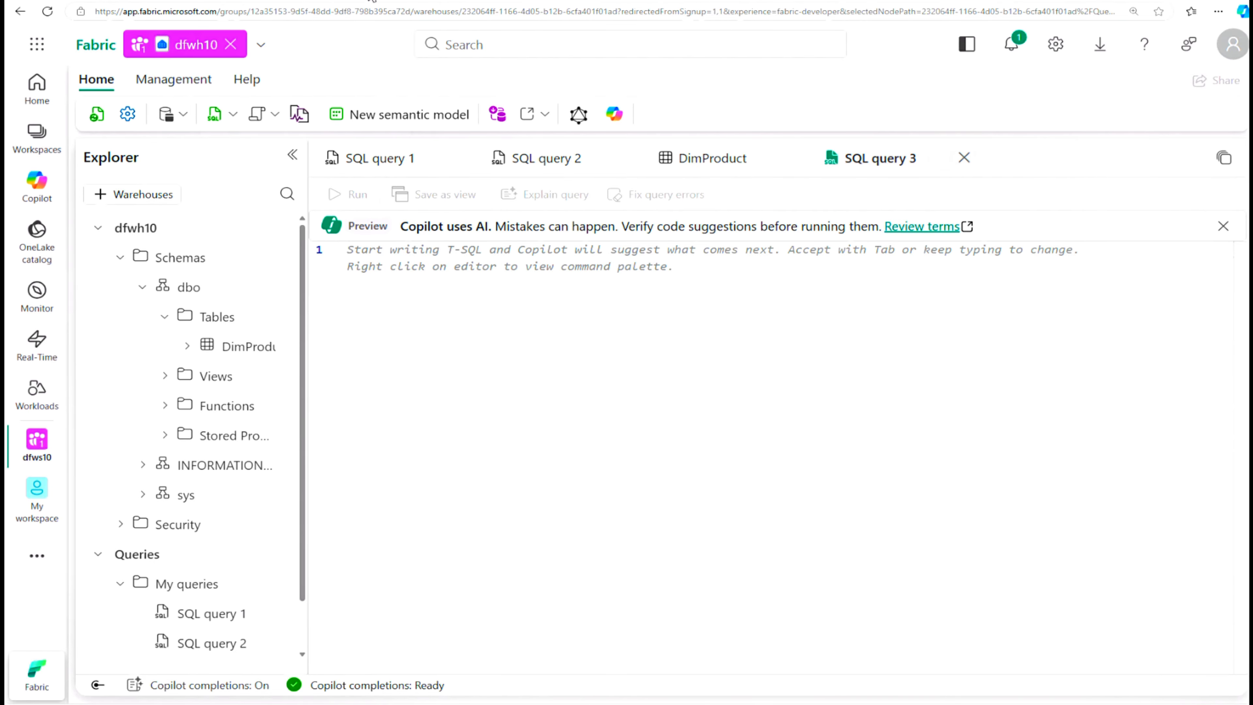
key("ctrl+t")
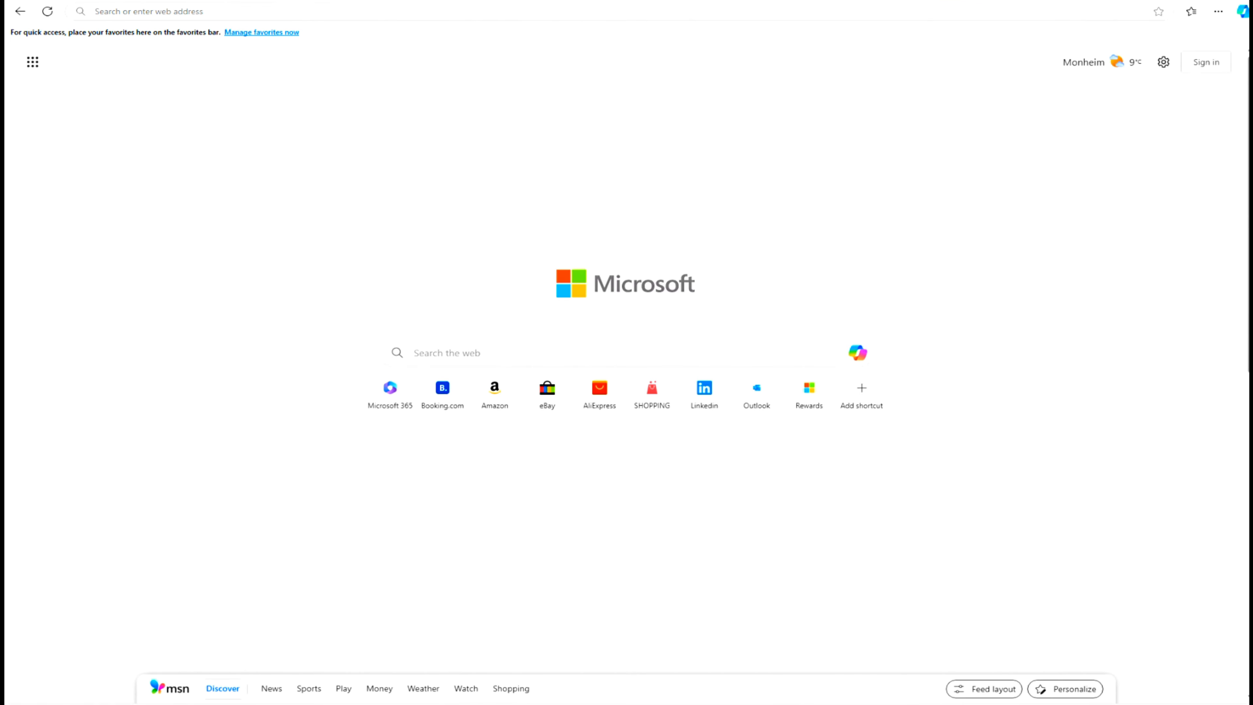
left_click(96, 12)
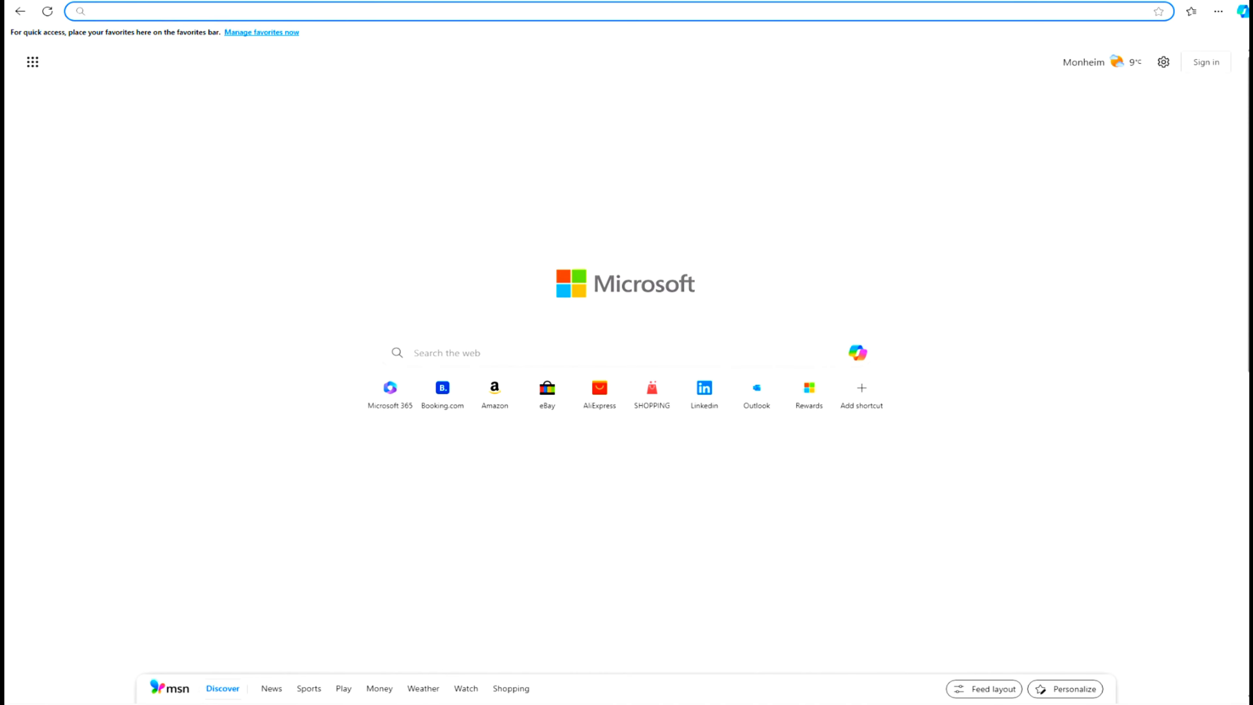
type("https://raw.githubusercontent.com/MicrosoftLearning/dp-data/main/create-dw.txt")
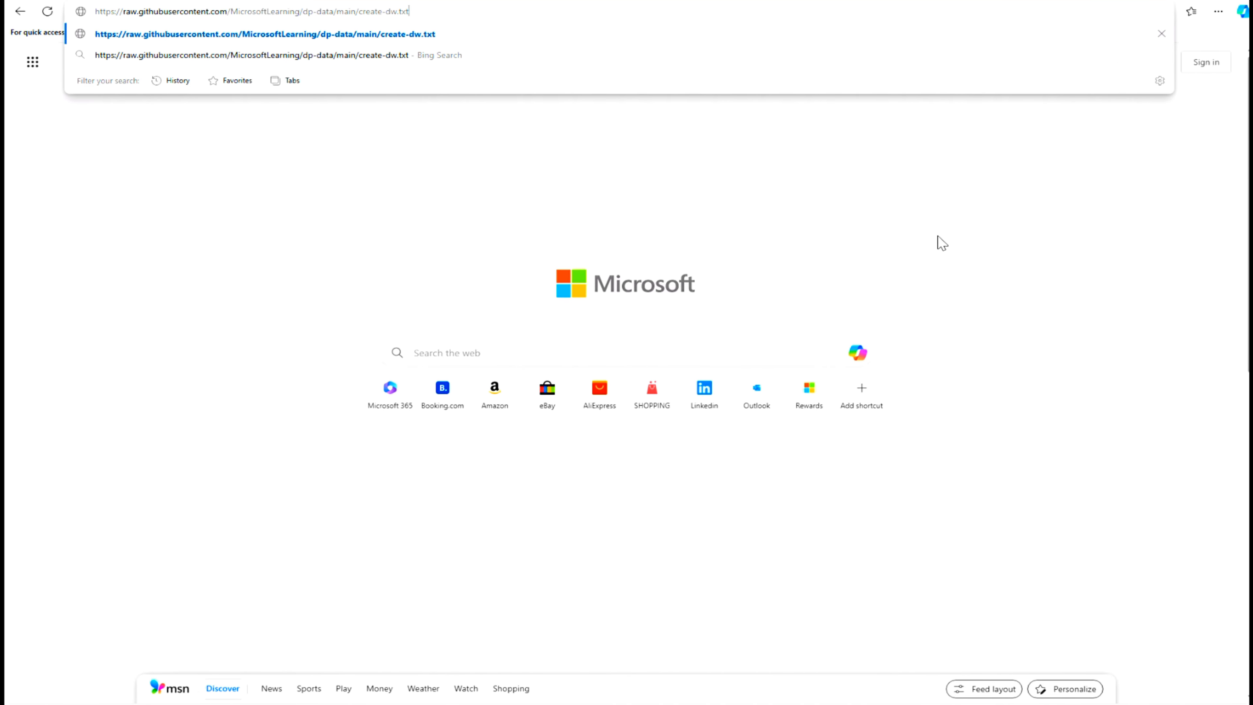
key("Return")
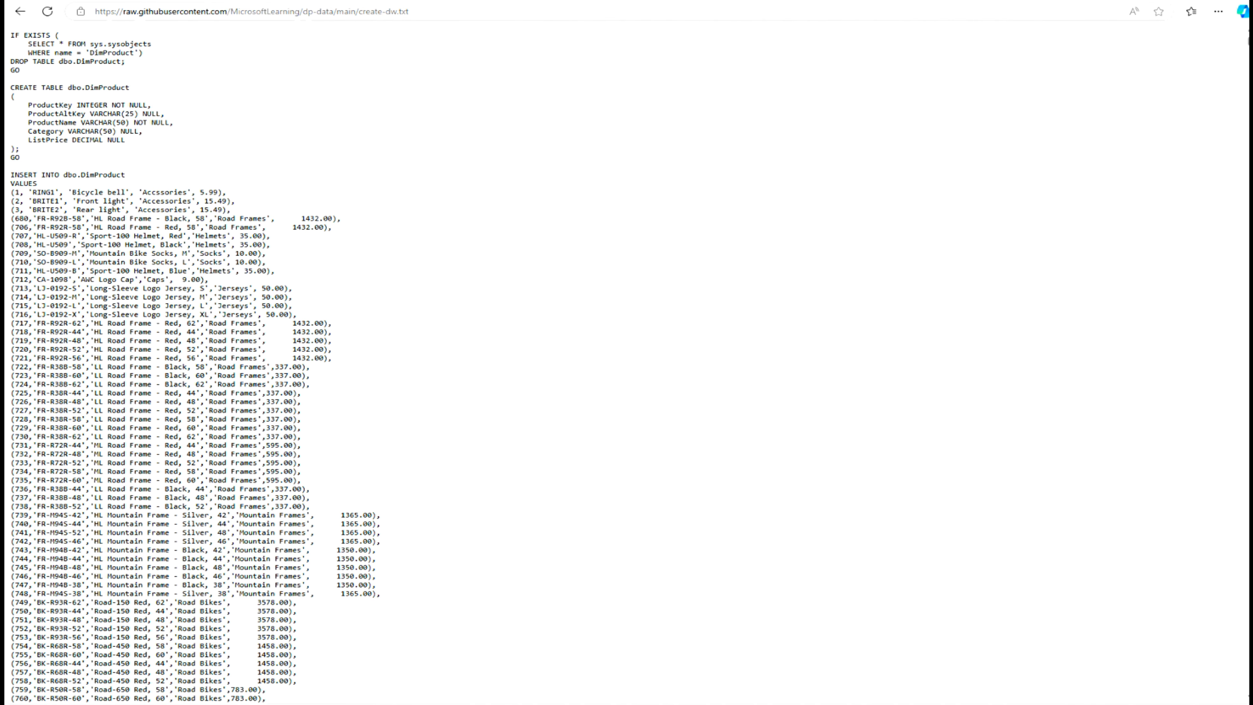
key("ctrl+a")
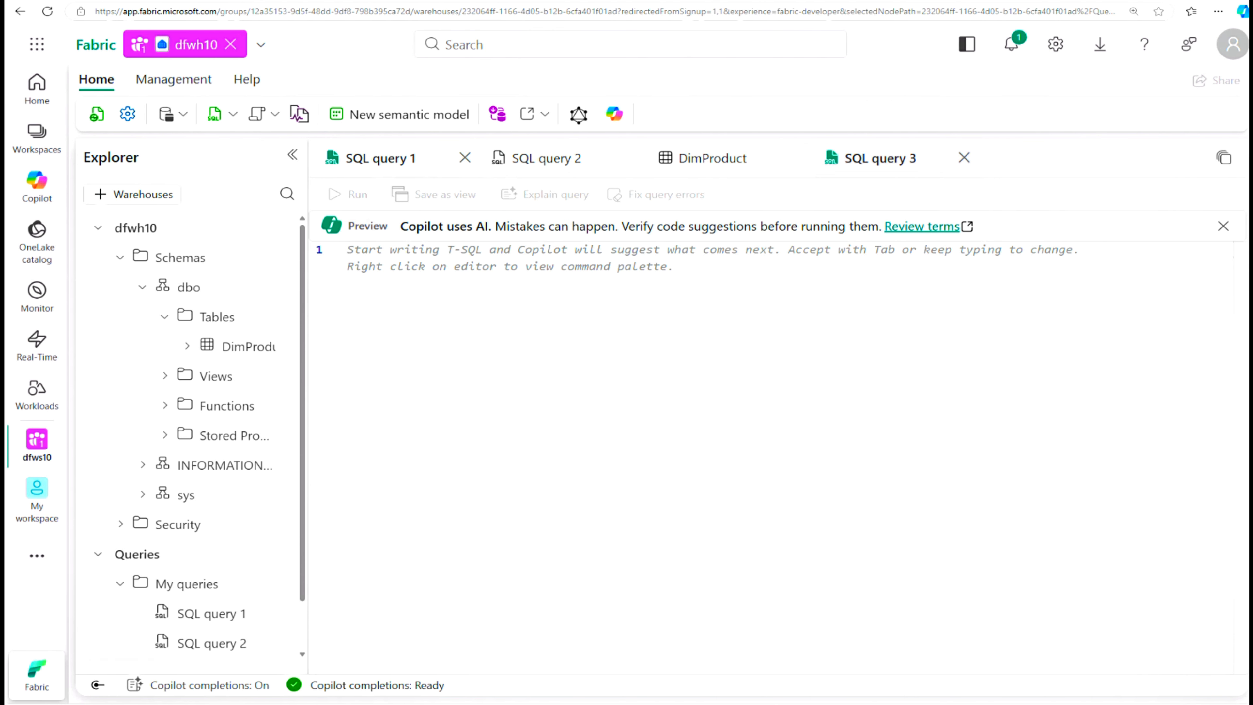
Paste the copied create-dw.txt script into SQL query 3 and widen the Explorer pane enough to read the full table name
key("ctrl+v")
left_click_drag(1236, 591, 1209, 228)
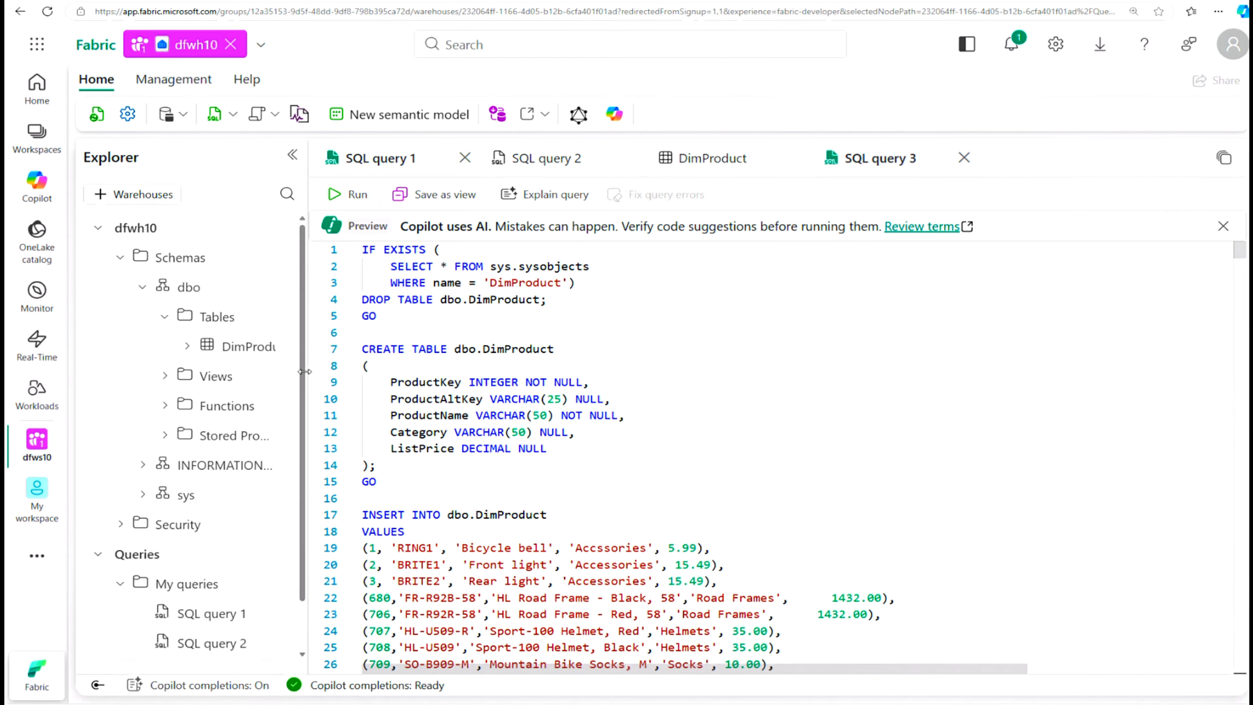
left_click_drag(311, 370, 329, 371)
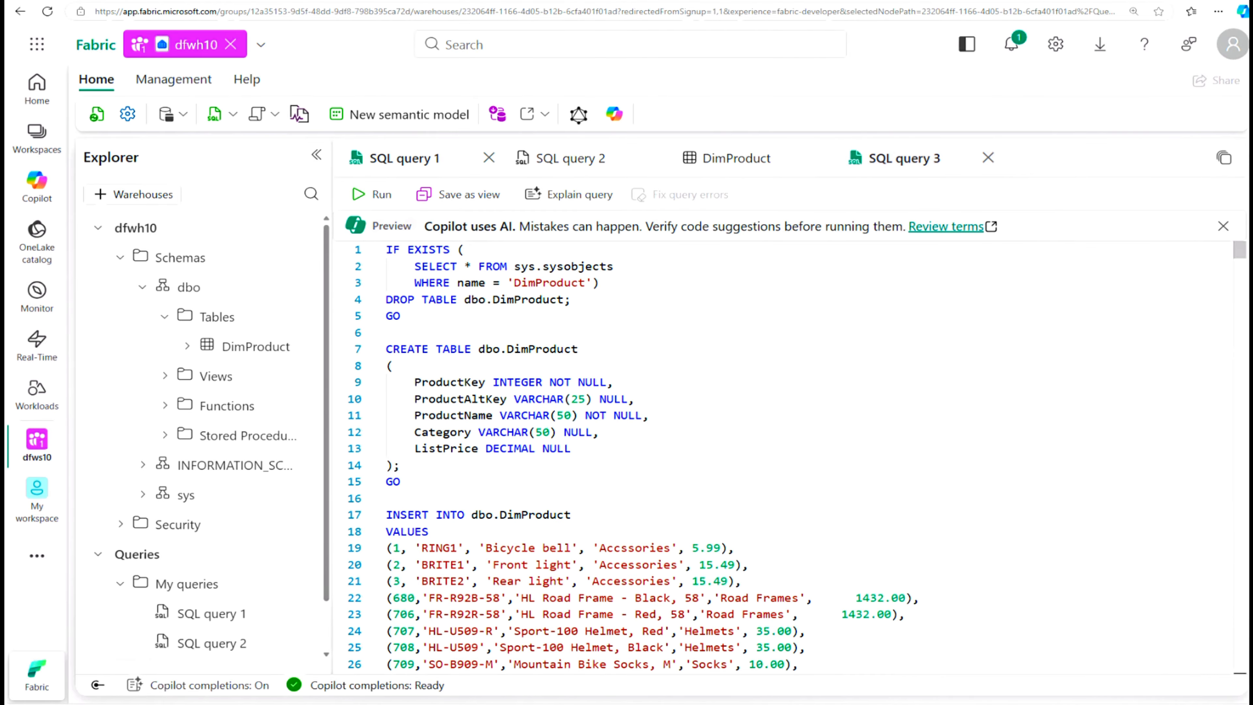
Look through the script's CREATE TABLE and INSERT statements for dbo.DimProduct, dbo.DimCustomer and dbo.DimDate
scroll(785, 456, "down", 15)
scroll(784, 456, "down", 20)
scroll(785, 457, "down", 20)
scroll(784, 456, "down", 8)
scroll(784, 457, "up", 9)
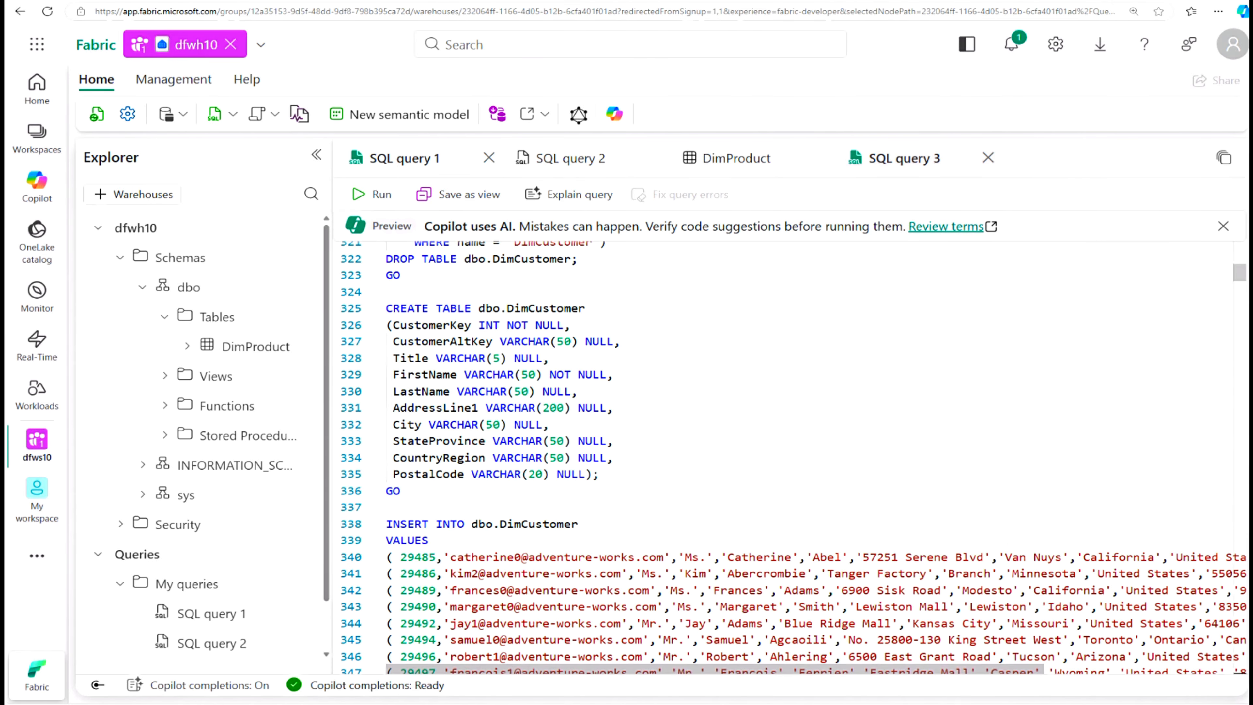
scroll(784, 457, "up", 3)
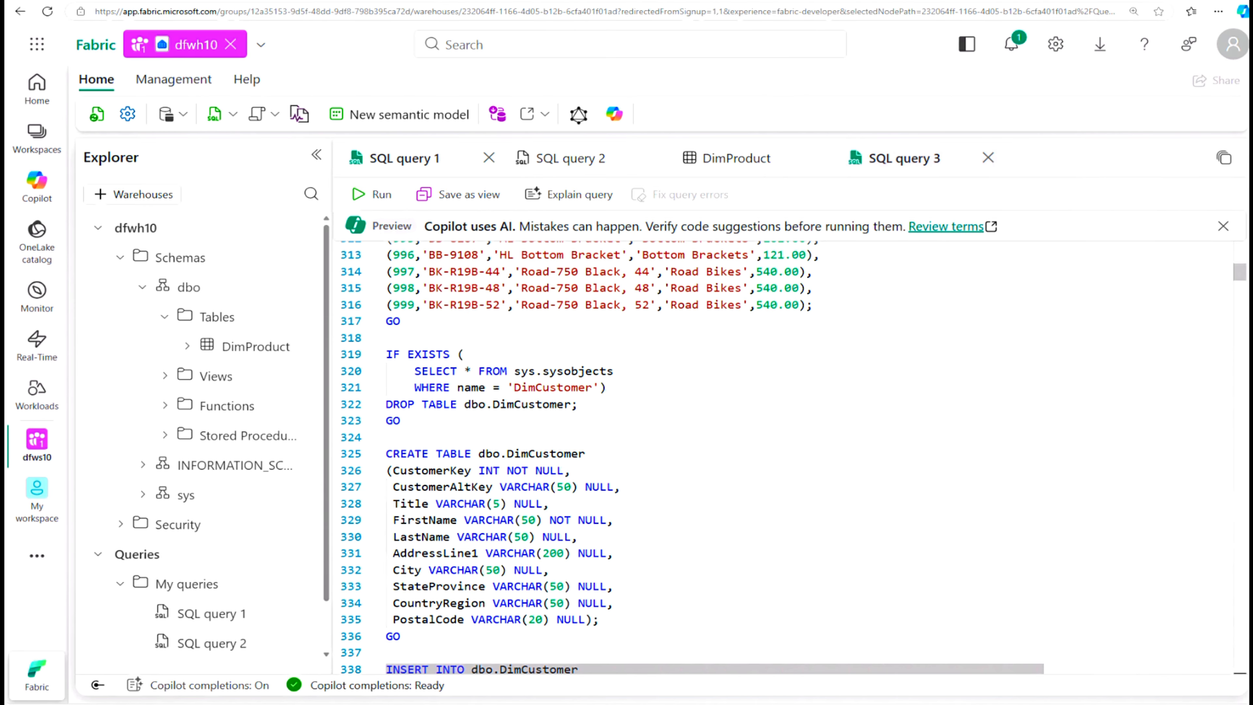
scroll(790, 456, "down", 20)
scroll(790, 456, "down", 20)
scroll(789, 457, "down", 20)
scroll(790, 456, "up", 9)
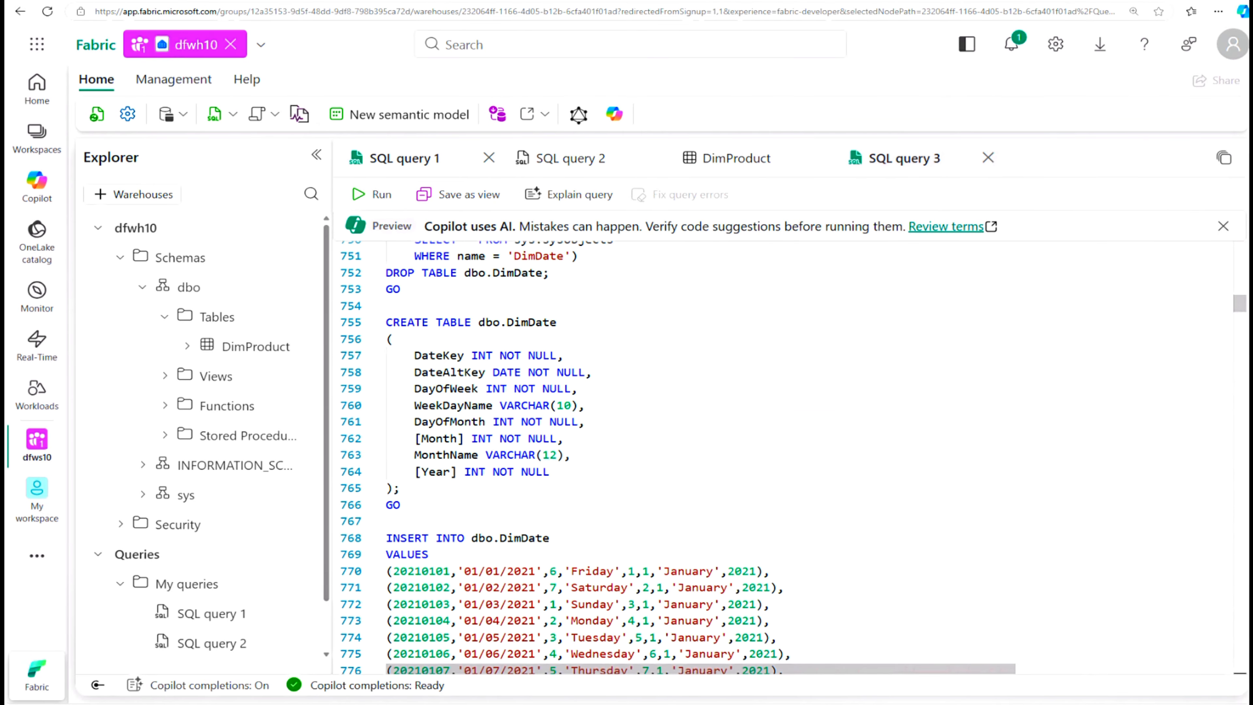
Run the entire create-dw script in SQL query 3 and widen the Explorer pane to show the full table names
left_click(401, 289)
key("ctrl+a")
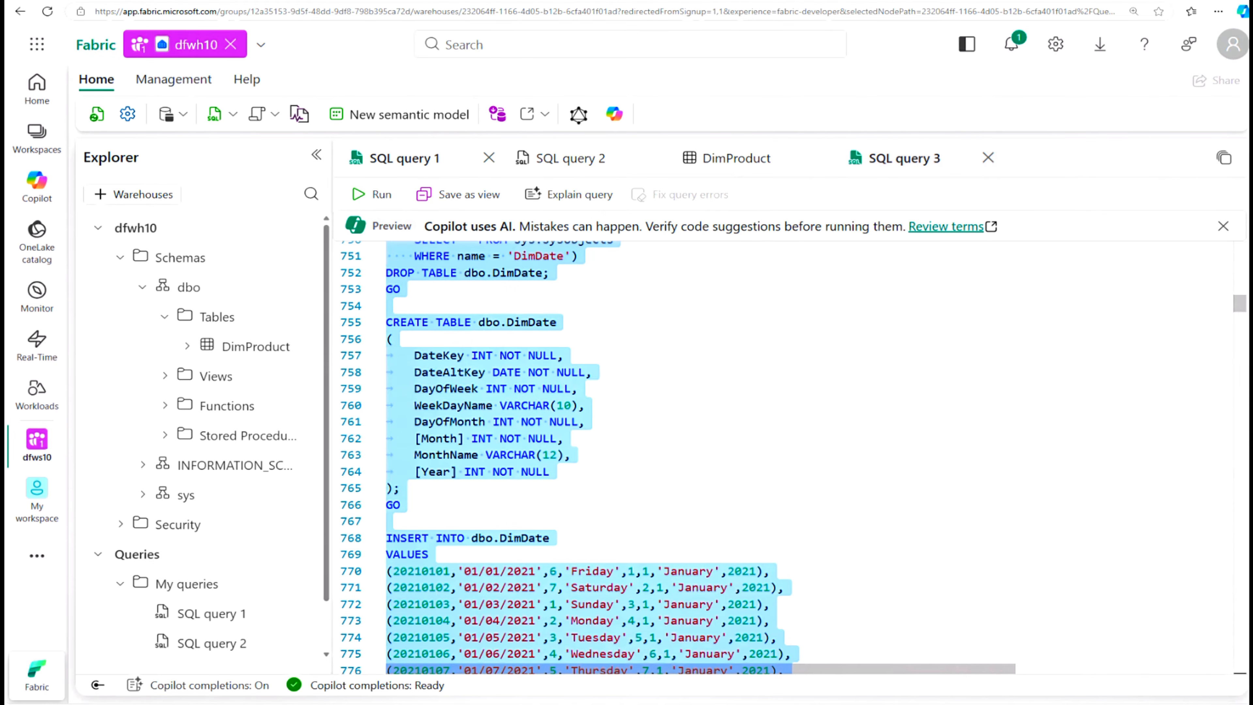
left_click(379, 194)
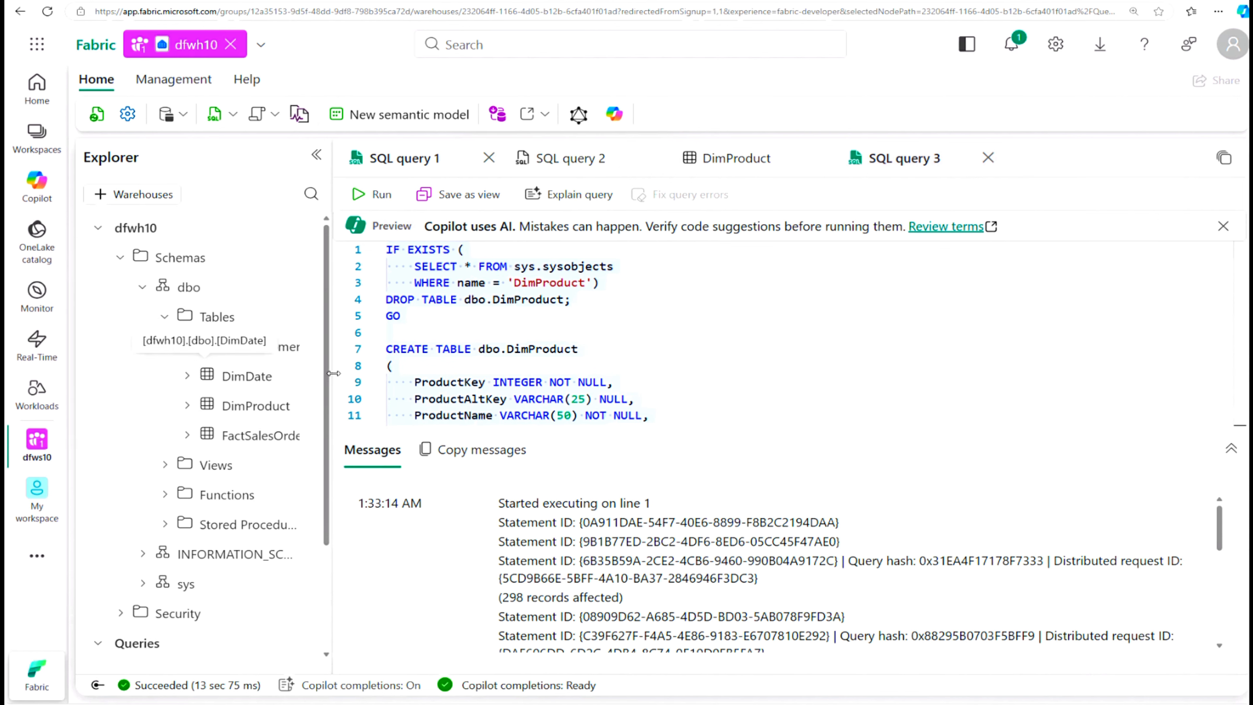
left_click_drag(378, 366, 384, 366)
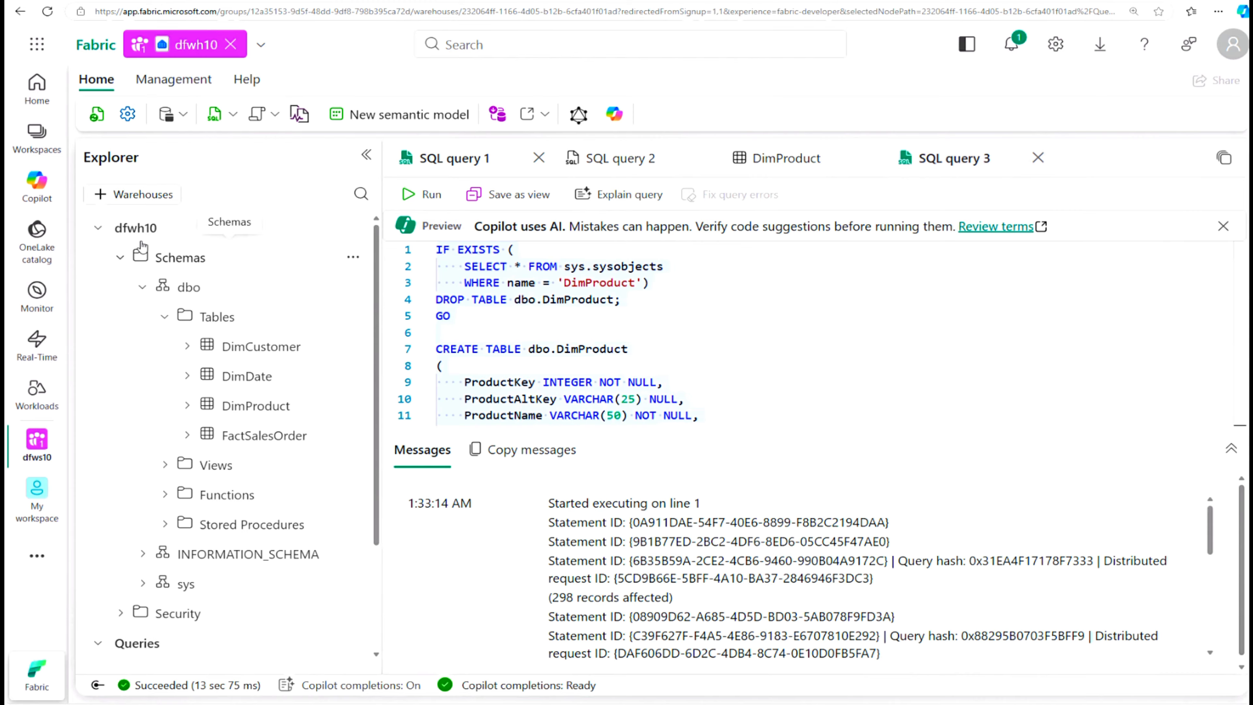
Add a SQL query joining FactSalesOrder to DimDate on SalesOrderDateKey = DateKey, summing SalesTotal as SalesRevenue by CalendarYear, MonthOfYear and MonthName
left_click(232, 115)
left_click(240, 147)
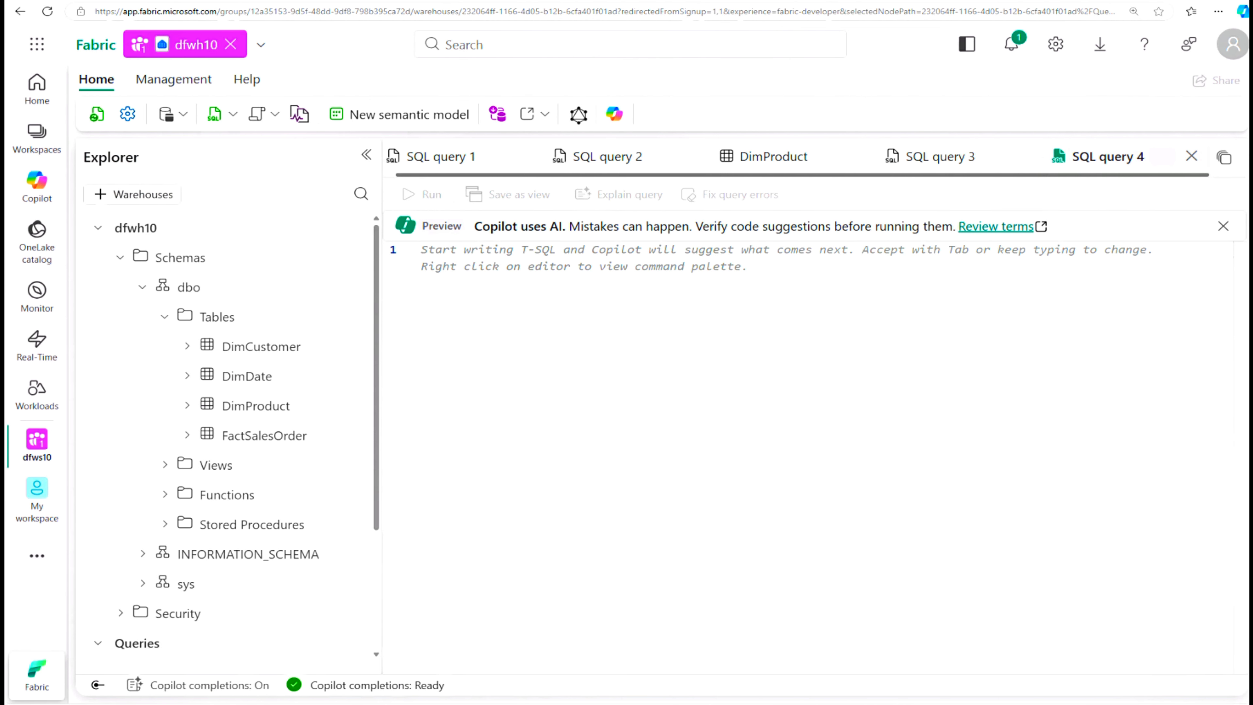
type("SELECT  d.[Year] AS CalendarYear,         d.[Month] AS MonthOfYear,         d.MonthName AS MonthName,        SUM(so.SalesTotal) AS SalesRevenue FROM FactSalesOrder AS so JOIN DimDate AS d ON so.SalesOrderDateKey = d.DateKey GROUP BY d.[Year], d.[Month], d.MonthName ORDER BY CalendarYear, MonthOfYear;")
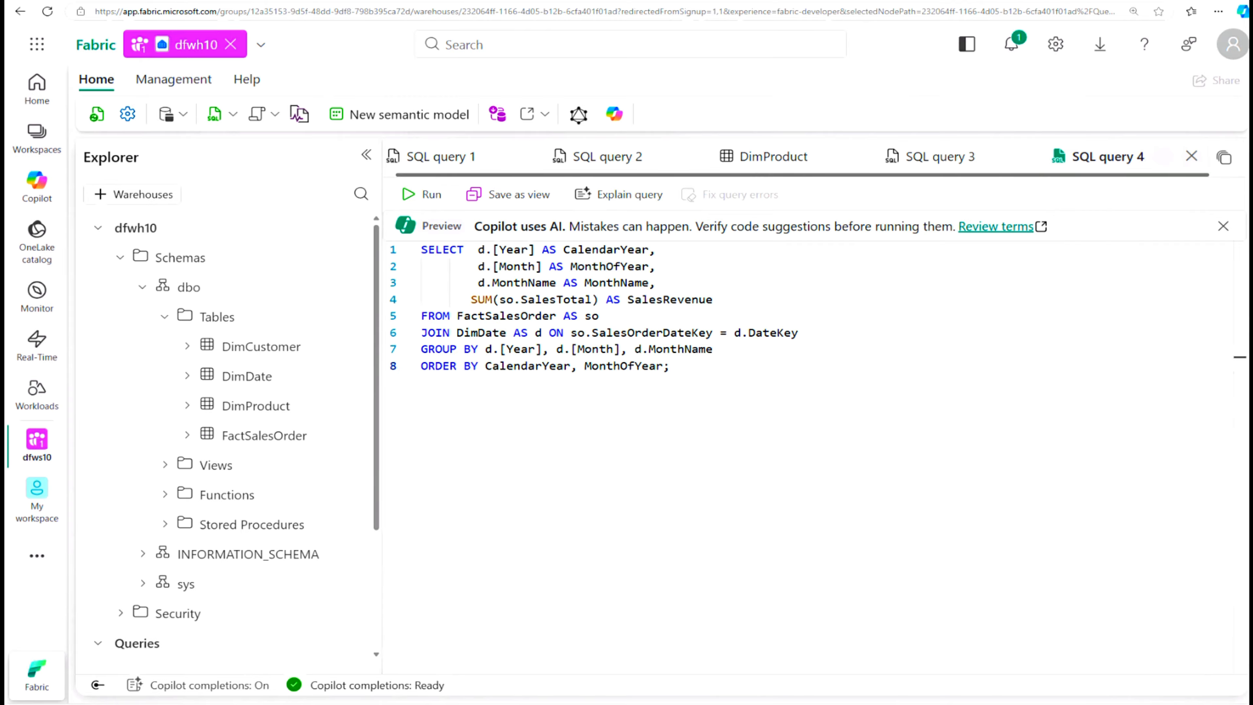
Examine the query's FROM and JOIN lines, checking the FactSalesOrder and DimDate tables, their so and d aliases and the join keys
left_click(499, 316)
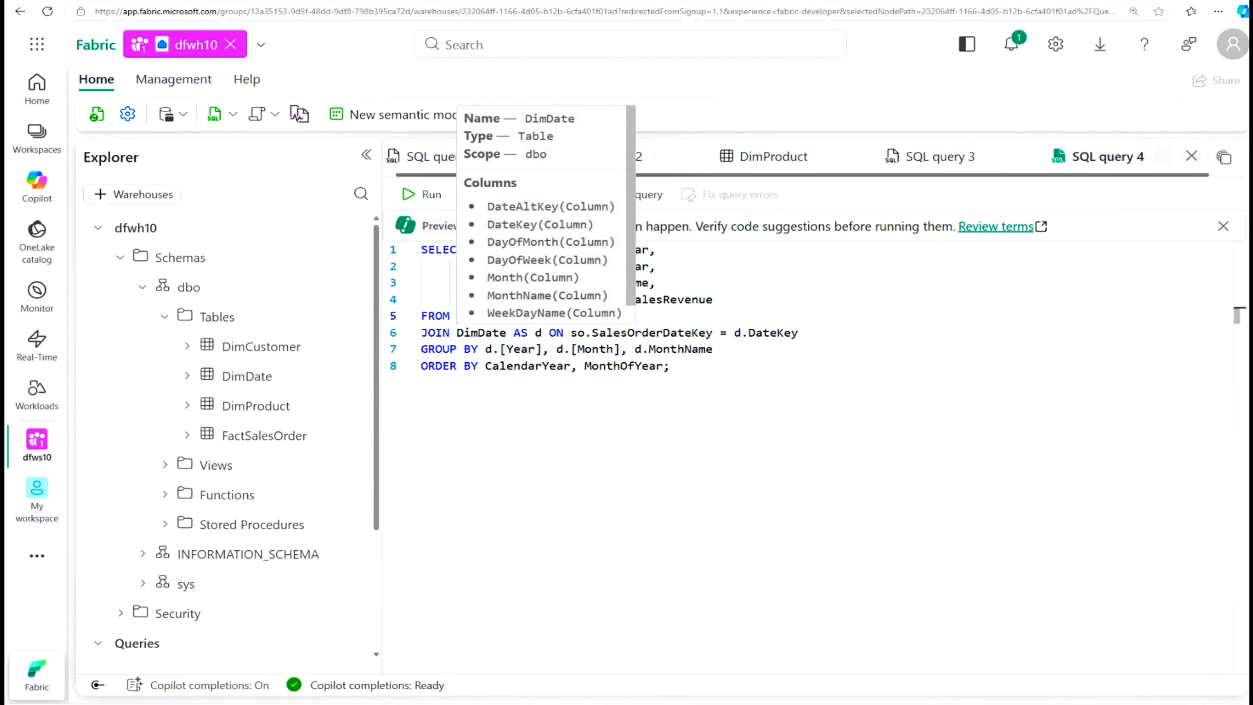
left_click(641, 332)
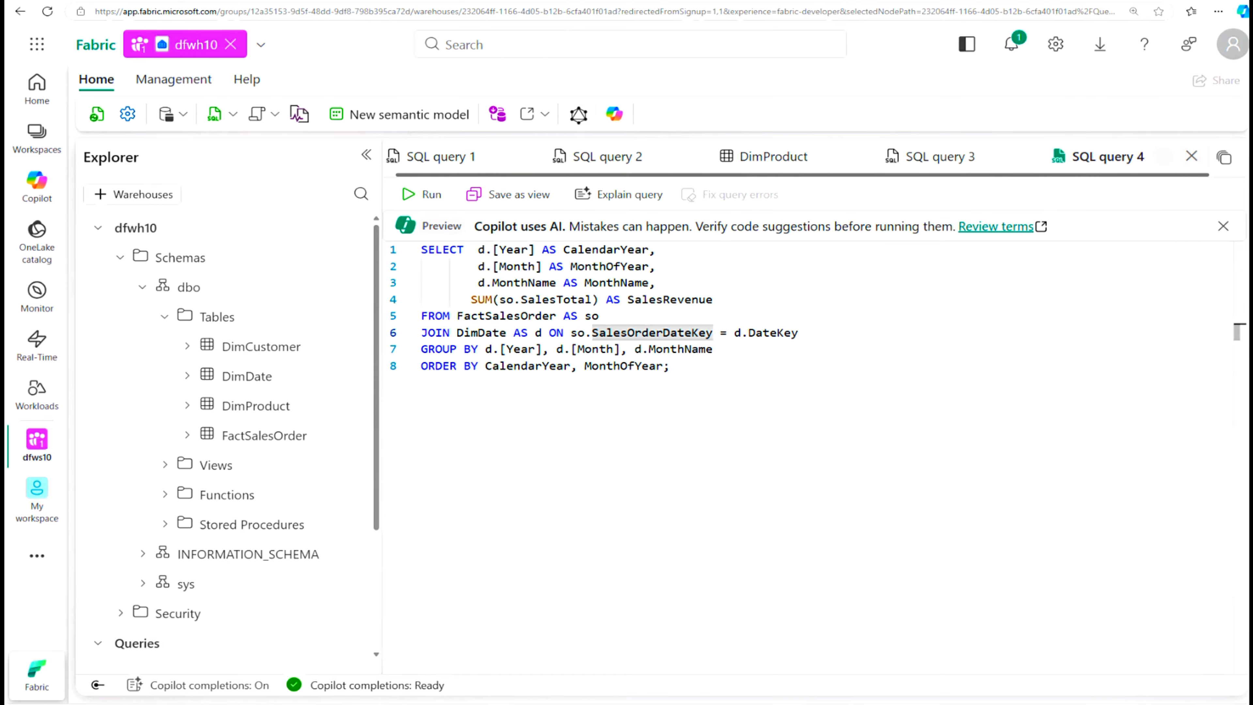
left_click(521, 316)
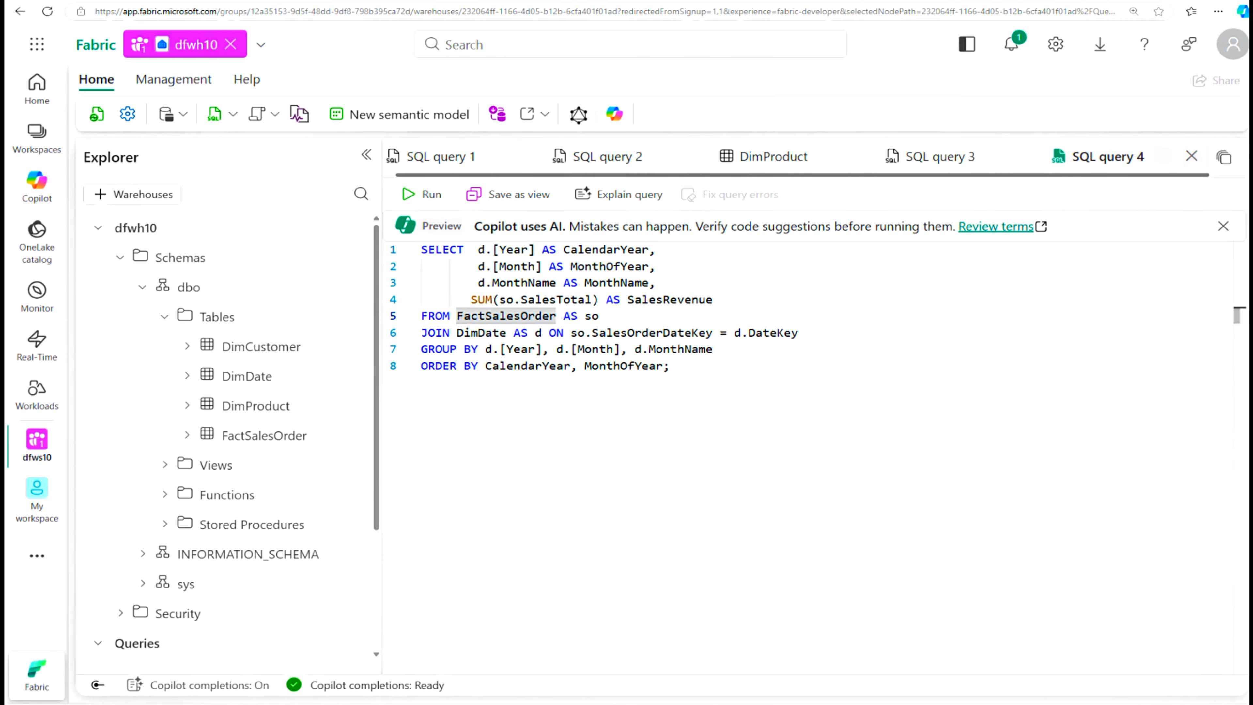
left_click(620, 333)
left_click_drag(600, 316, 585, 316)
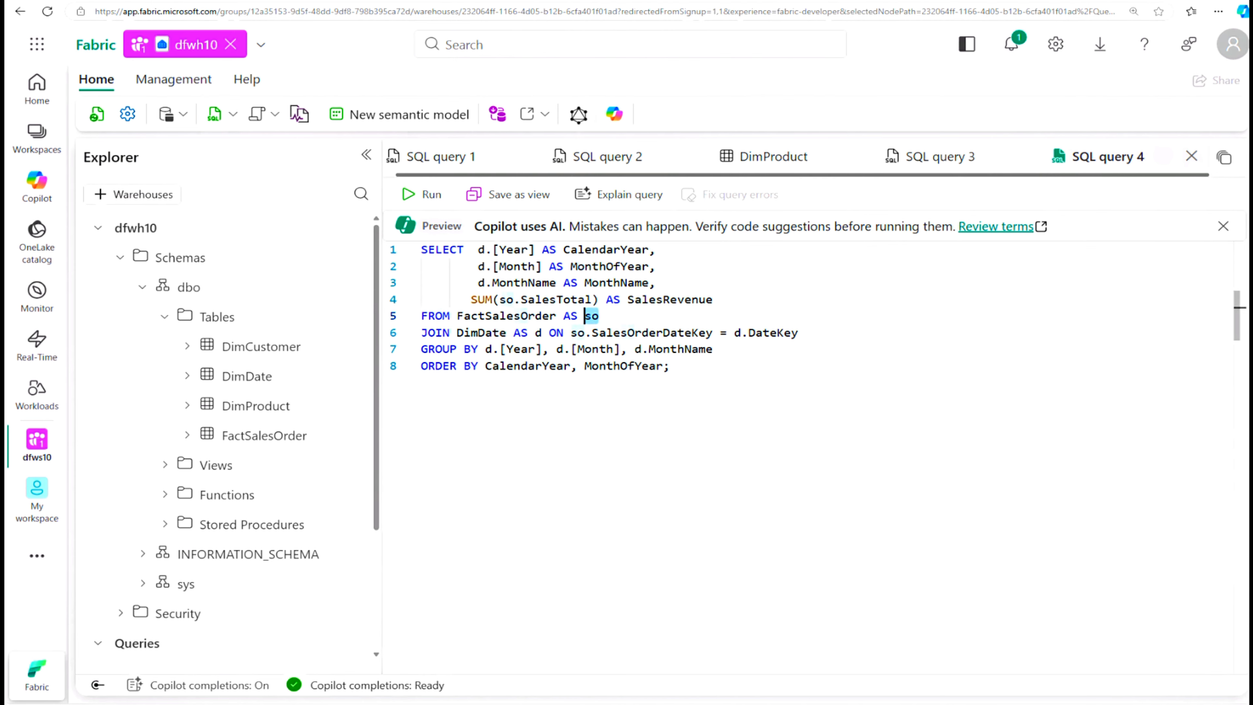
left_click(762, 333)
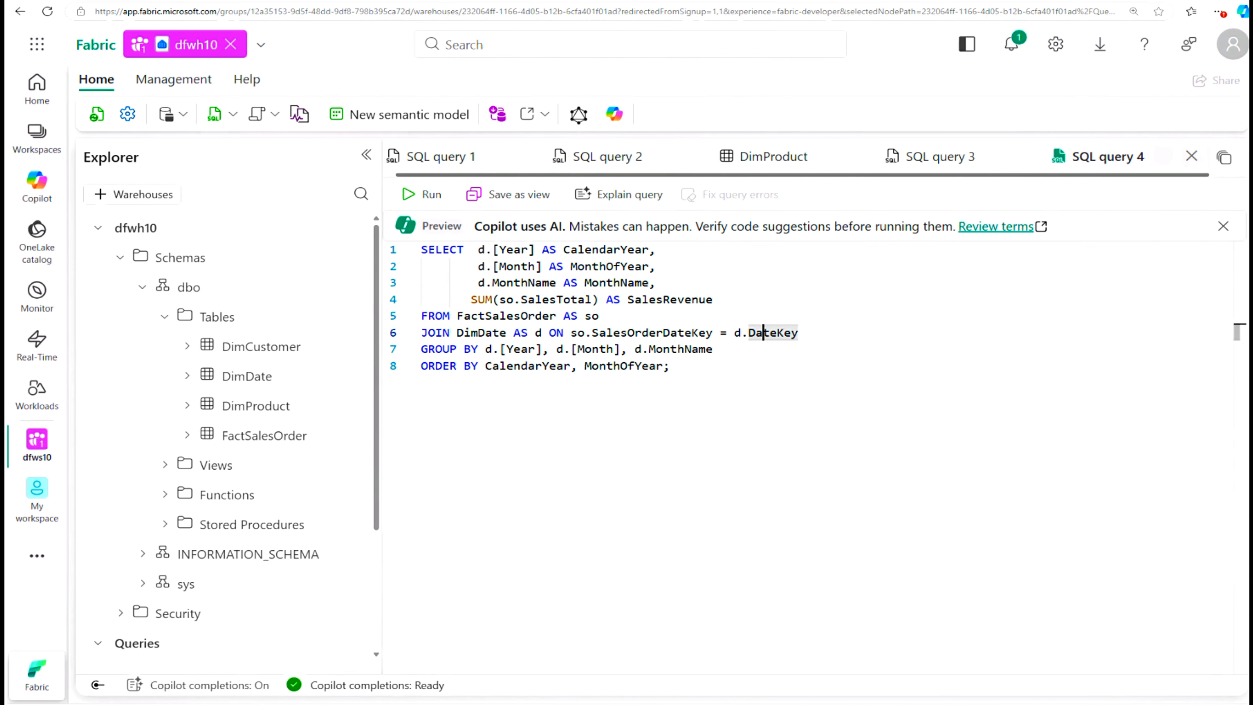
left_click(563, 349)
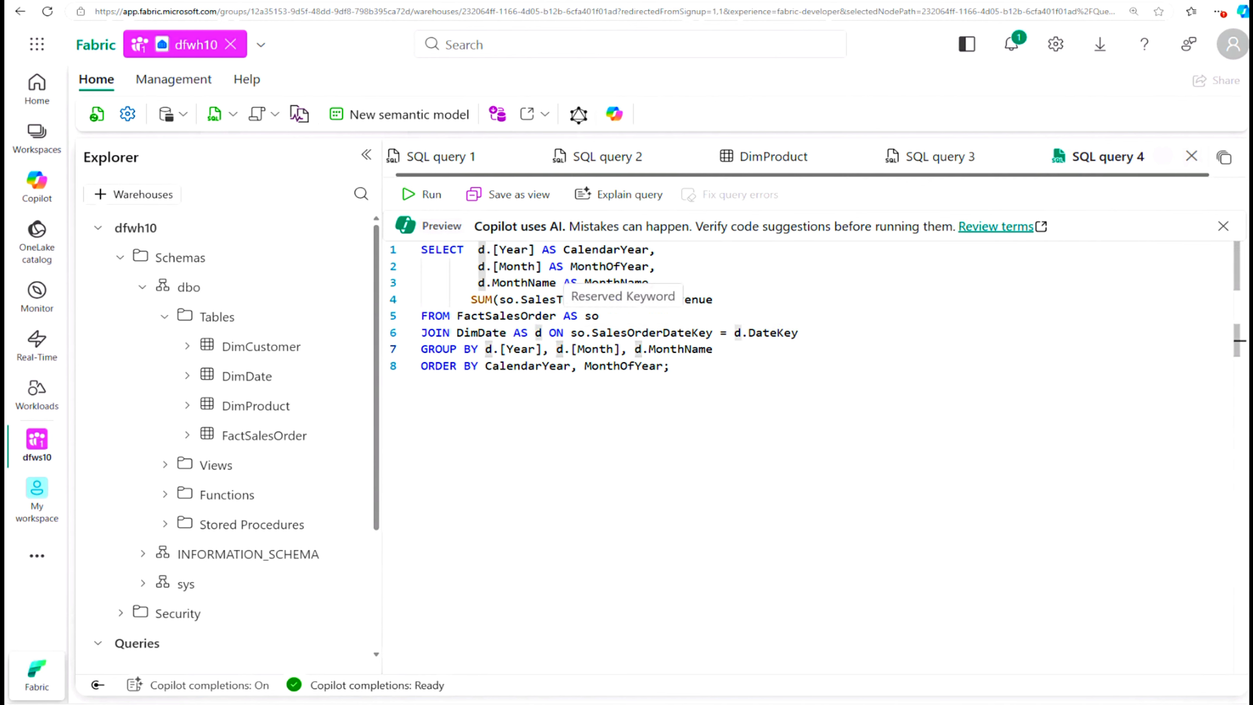
double_click(481, 333)
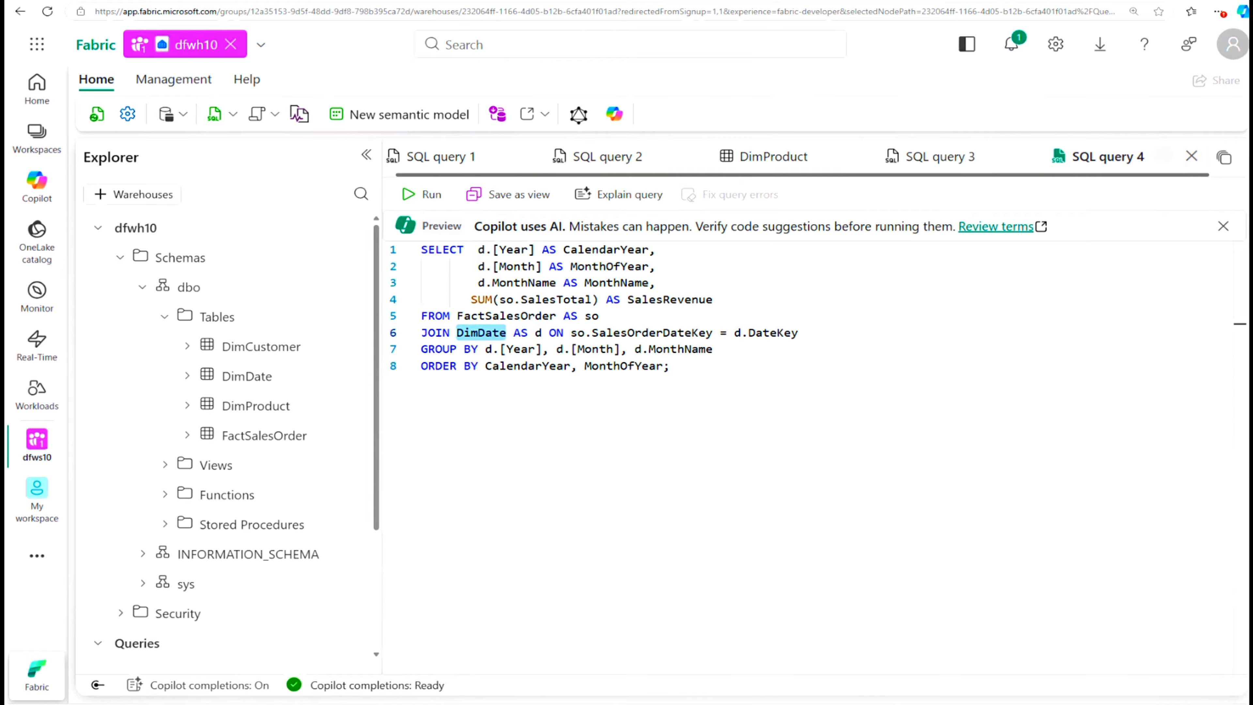
left_click_drag(542, 332, 535, 332)
left_click(486, 332)
left_click_drag(598, 315, 578, 316)
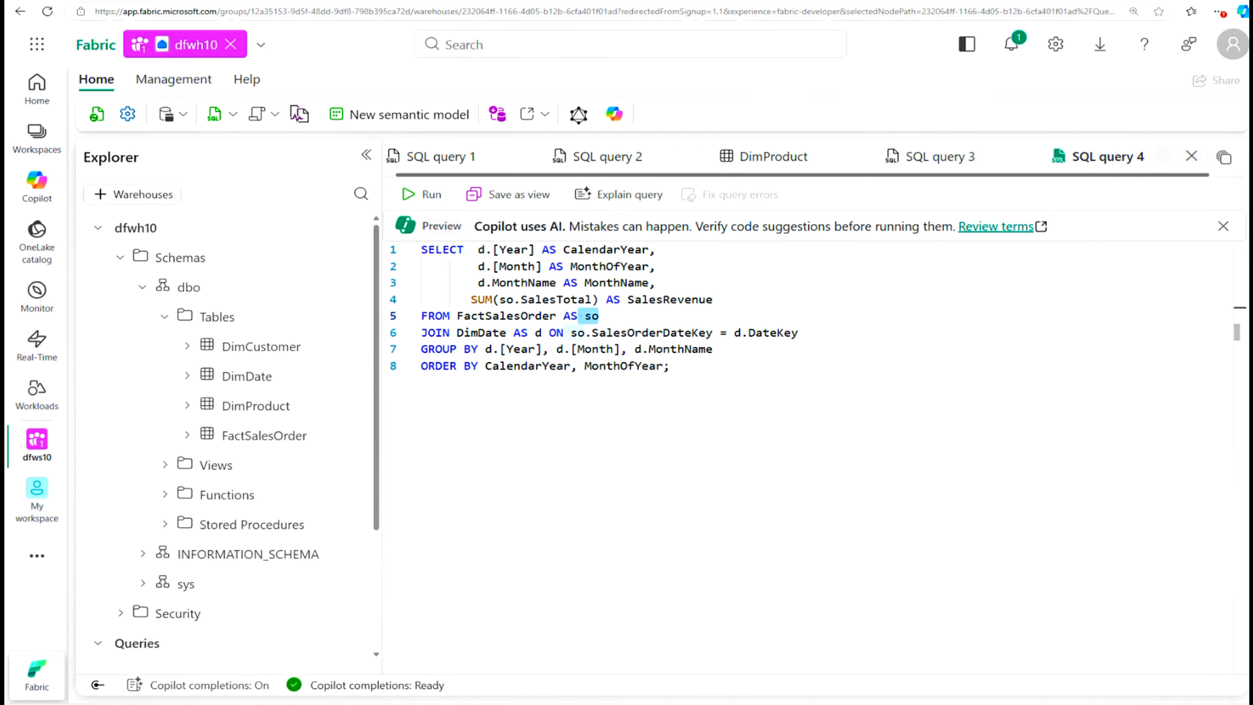
left_click(512, 316)
mouse_move(513, 317)
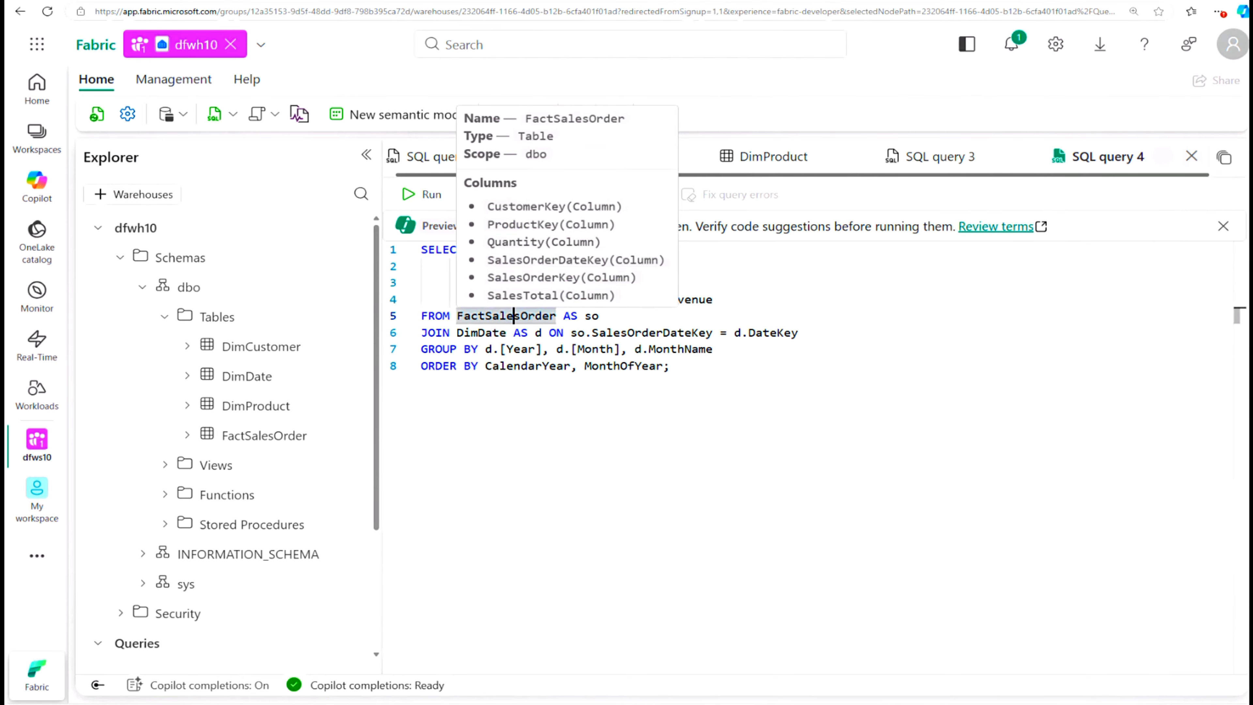
left_click(592, 332)
left_click(572, 332)
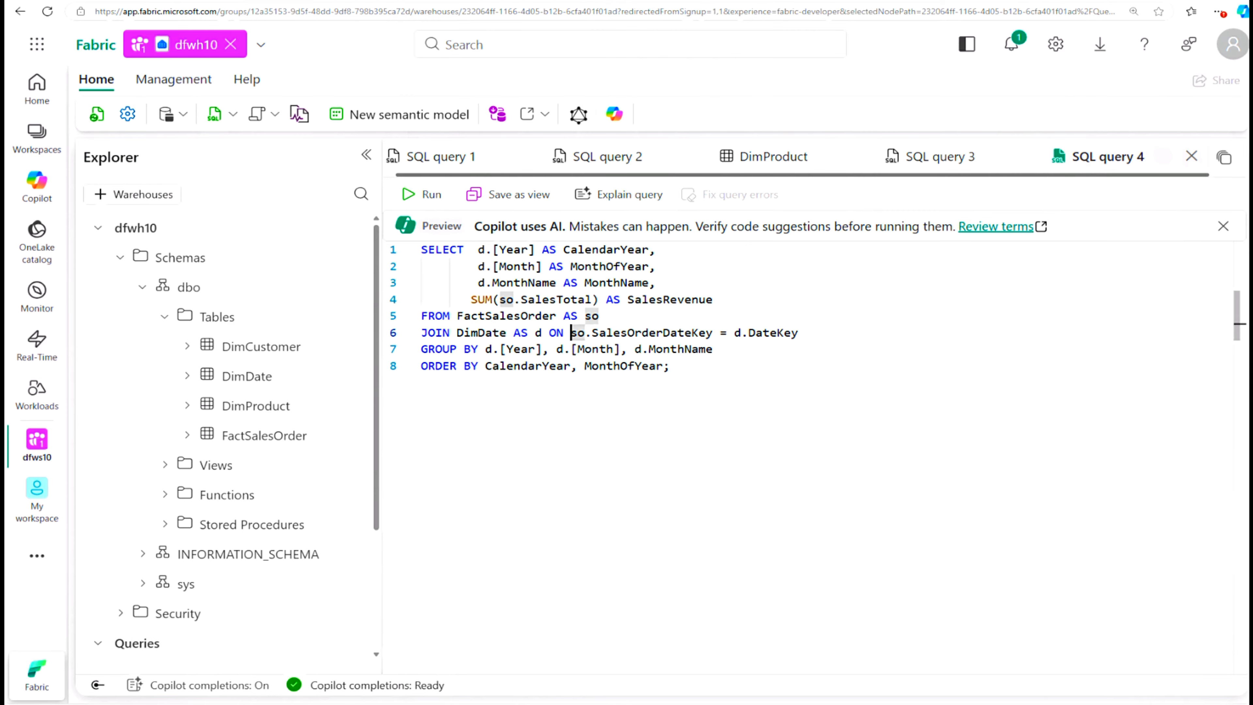
Run the whole monthly sales revenue query and enlarge the results area
left_click_drag(669, 365, 421, 249)
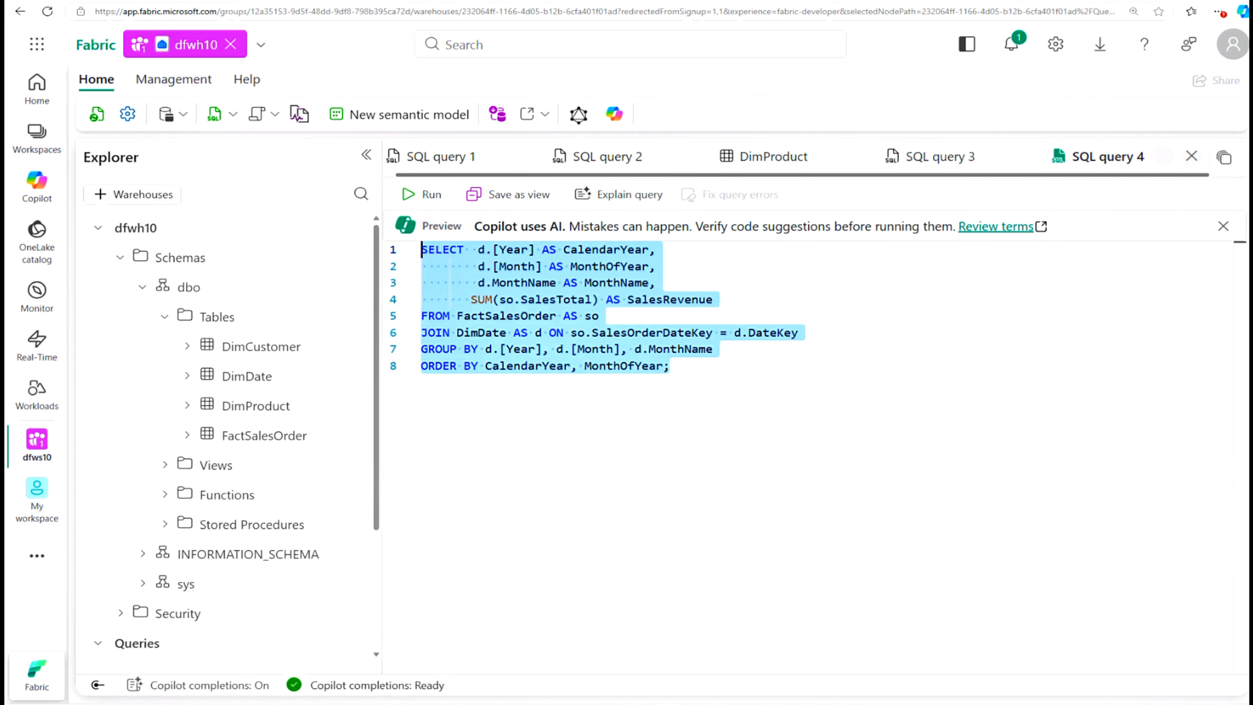
left_click(428, 197)
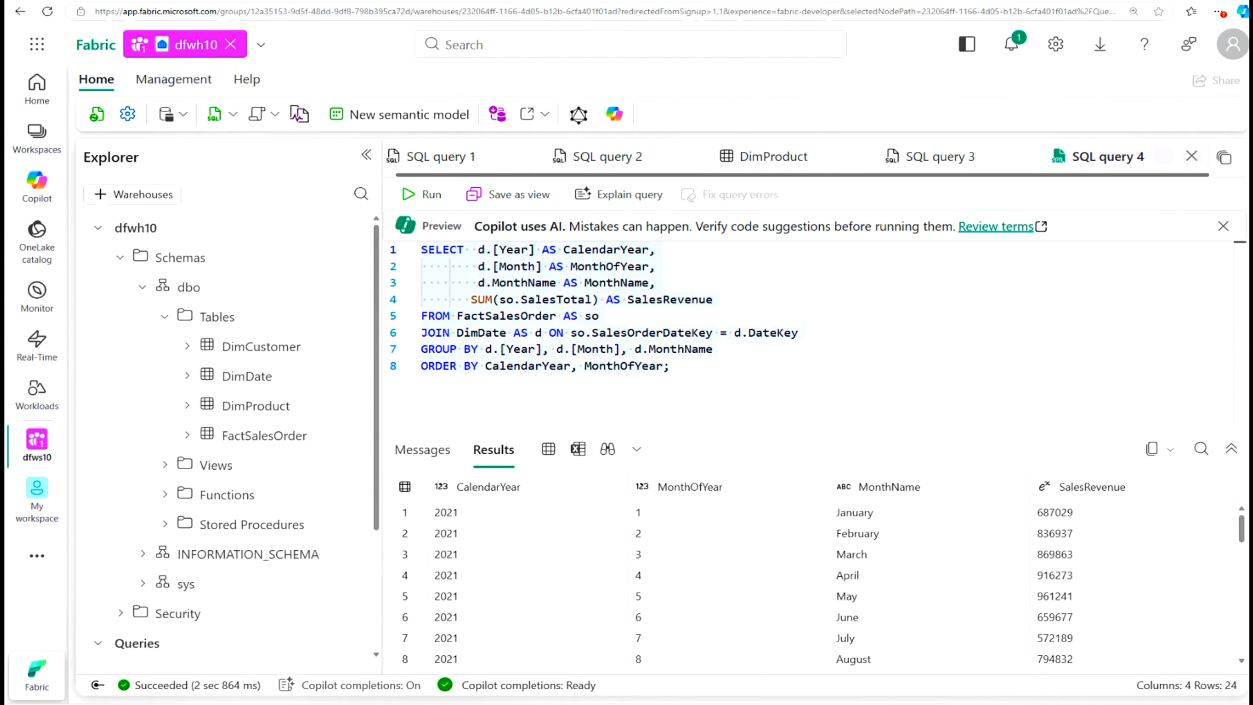
mouse_move(644, 427)
left_mouse_down()
mouse_move(641, 386)
mouse_move(644, 405)
left_mouse_up()
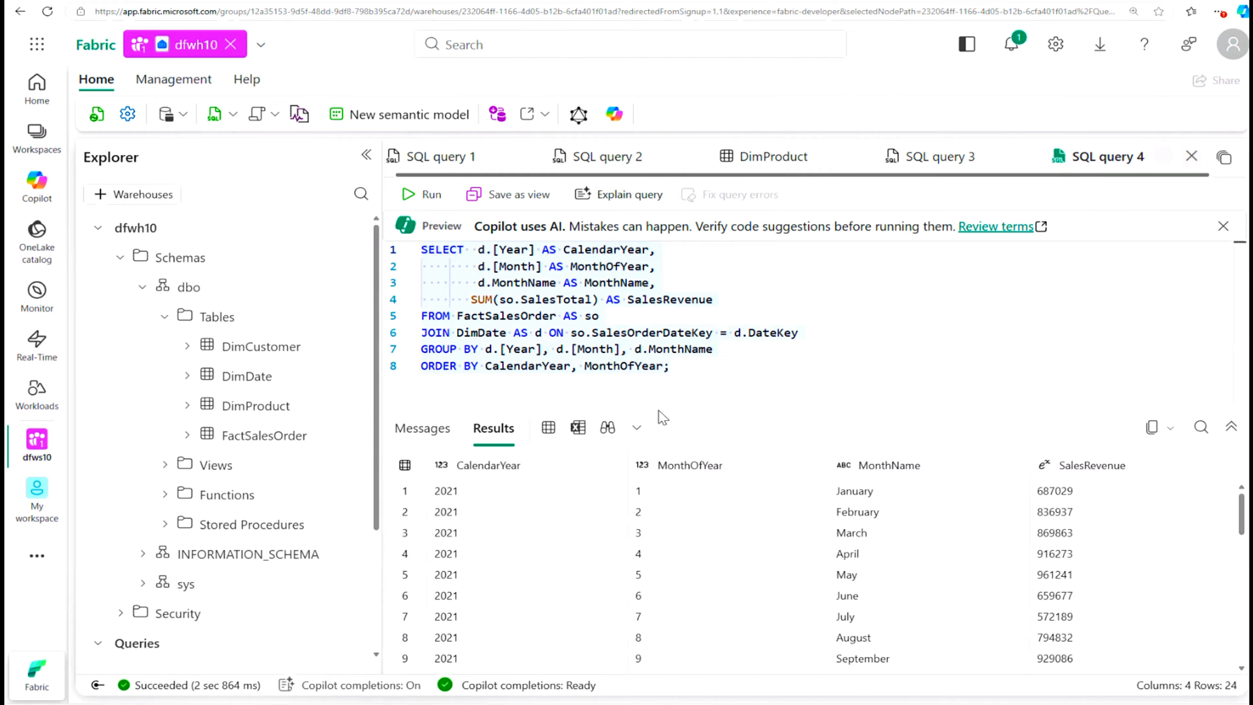
Below it, write a second query also joining DimCustomer on CustomerKey, adding CountryRegion as SalesRegion and ordering by CalendarYear, MonthOfYear and SalesRegion
left_click(670, 366)
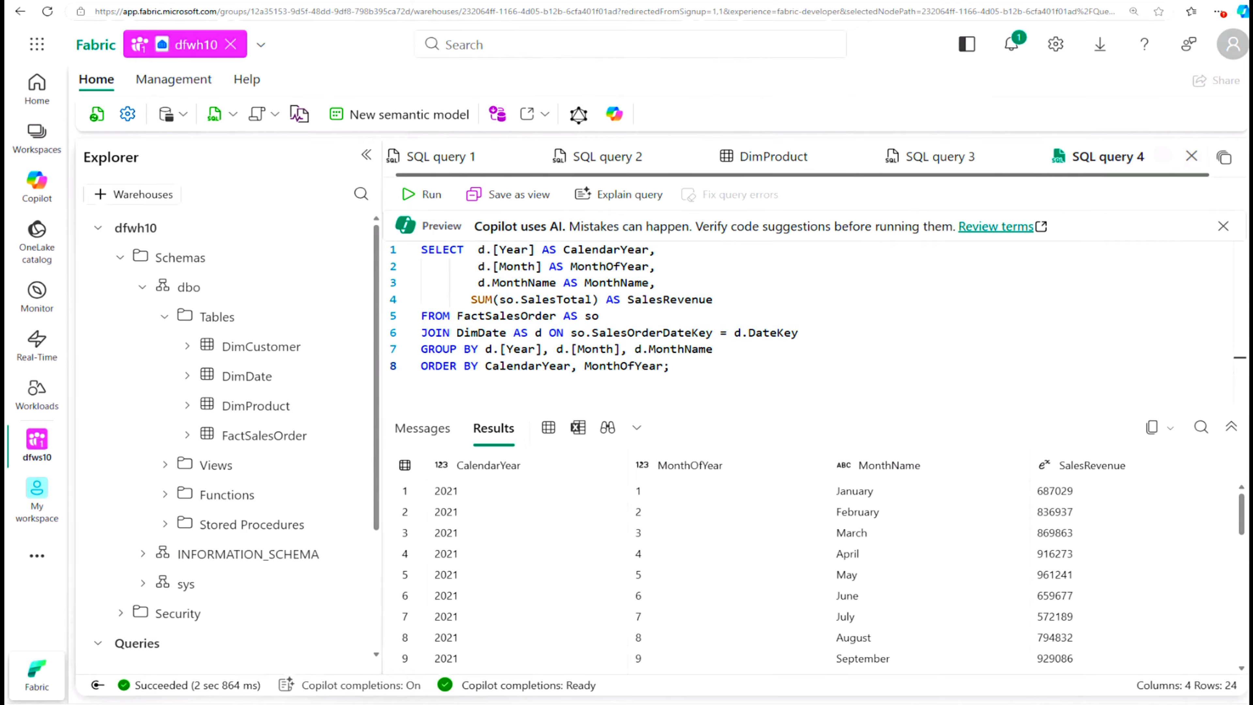
key("Return")
key("Return")
key("Return")
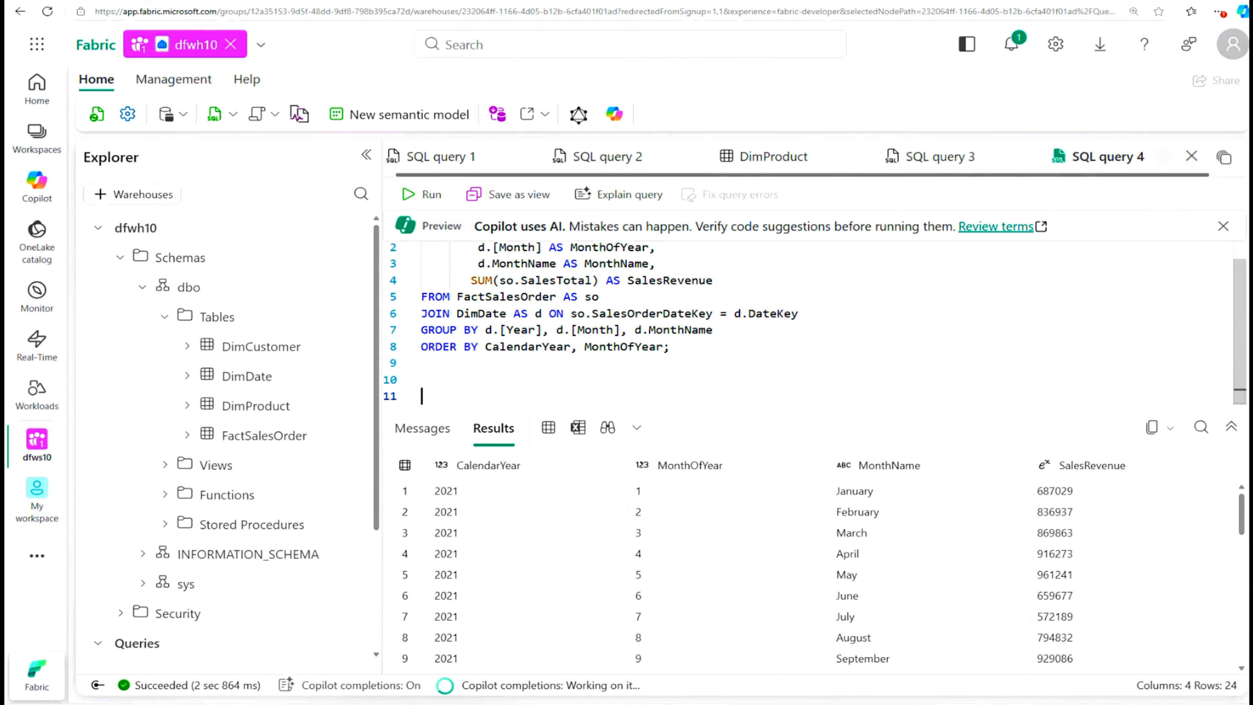
type("SELECT  d.[Year] AS CalendarYear,        d.[Month] AS MonthOfYear,        d.MonthName AS MonthName,        c.CountryRegion AS SalesRegion,       SUM(so.SalesTotal) AS SalesRevenue FROM FactSalesOrder AS so JOIN DimDate AS d ON so.SalesOrderDateKey = d.DateKey JOIN DimCustomer AS c ON so.CustomerKey = c.CustomerKey GROUP BY d.[Year], d.[Month], d.MonthName, c.CountryRegion ORDER BY CalendarYear, MonthOfYear, SalesRegion;")
left_click(492, 396)
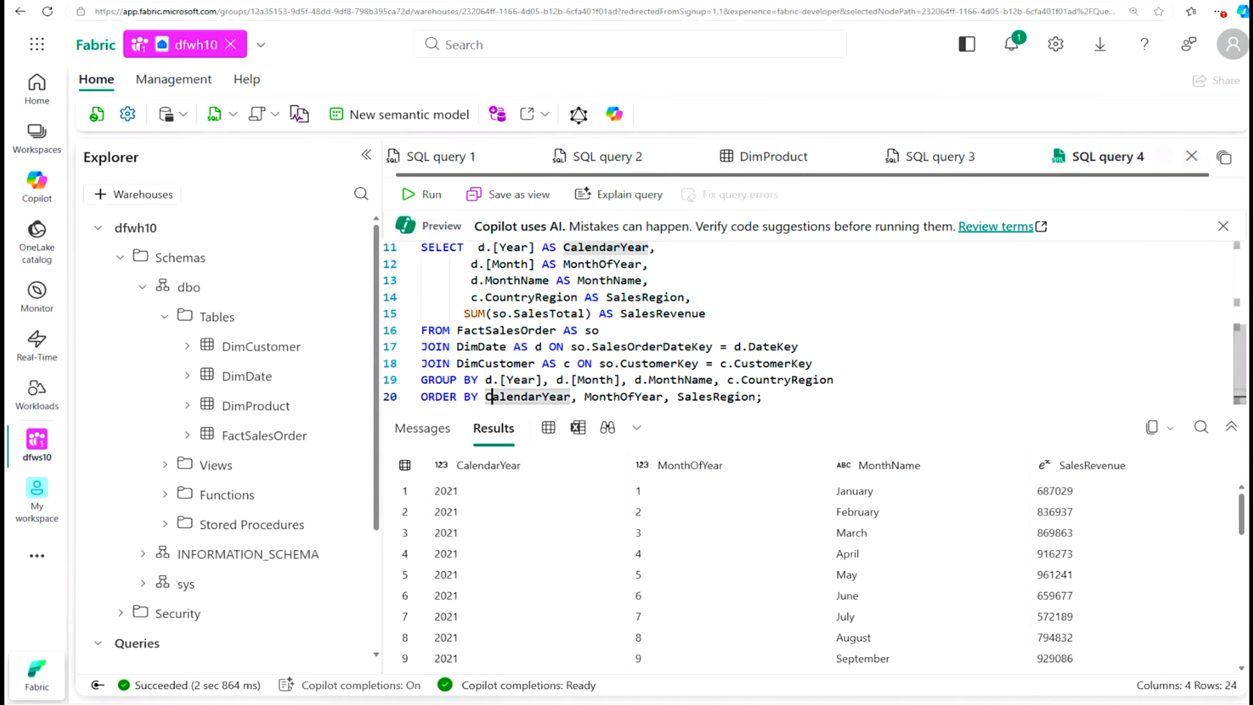
left_click(835, 380)
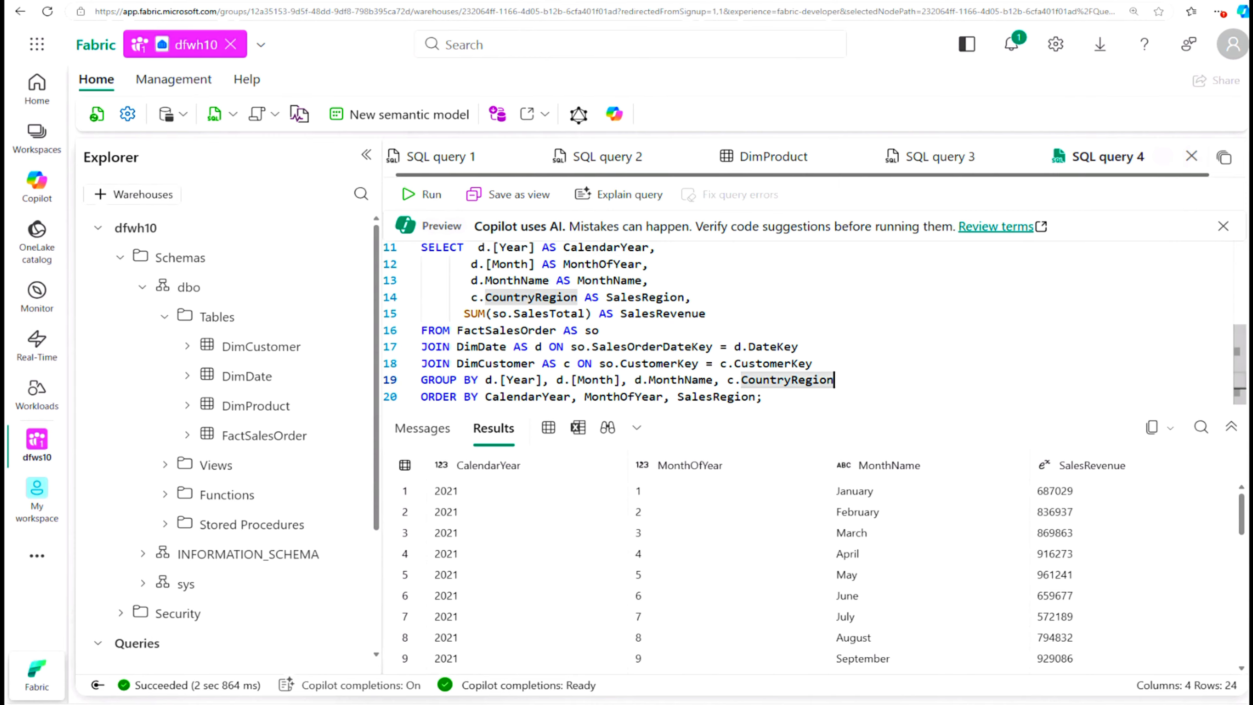
Enlarge the editor area, run only the second query with SalesRegion and review its ORDER BY columns
left_click_drag(762, 396, 520, 266)
left_click(713, 349)
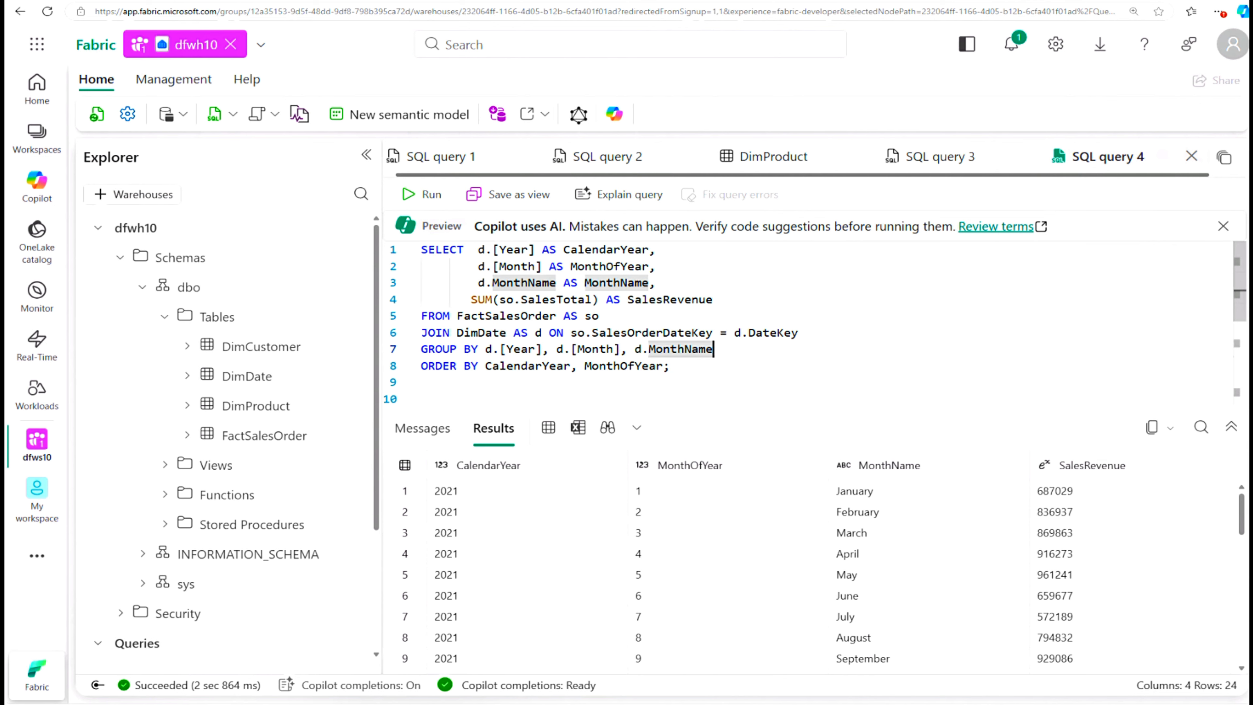
left_click_drag(1102, 408, 1105, 476)
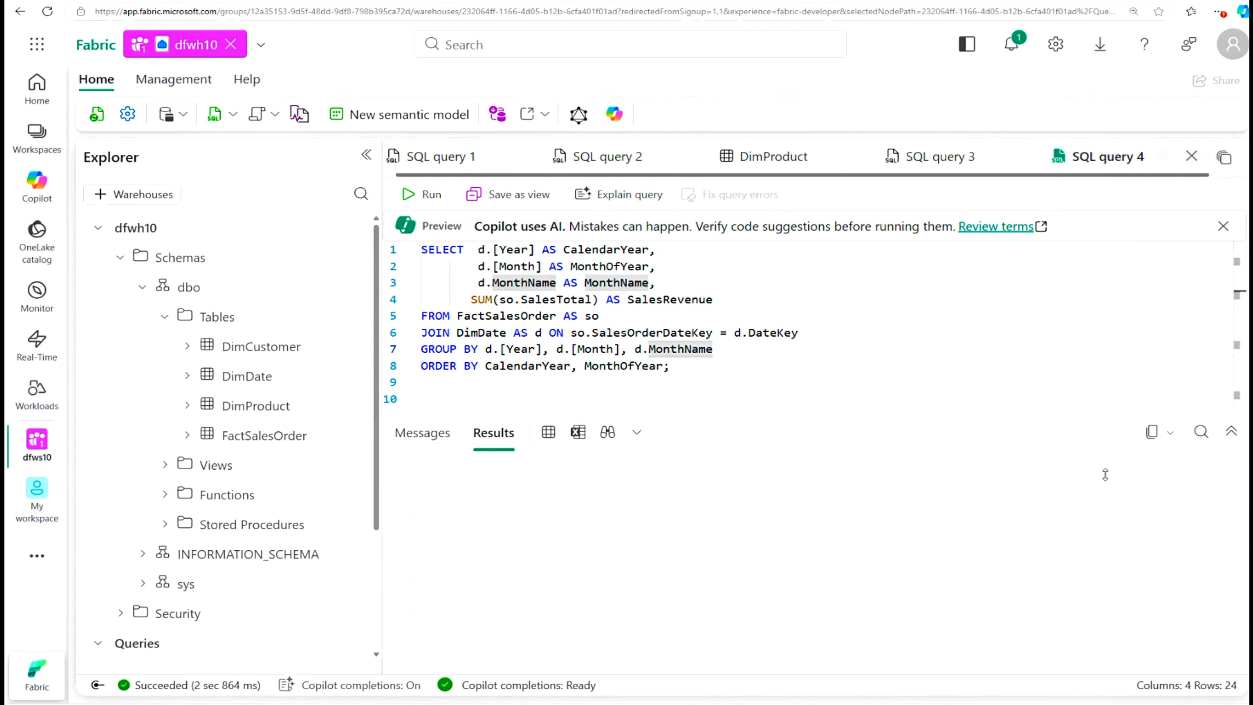
scroll(1030, 404, "down", 2)
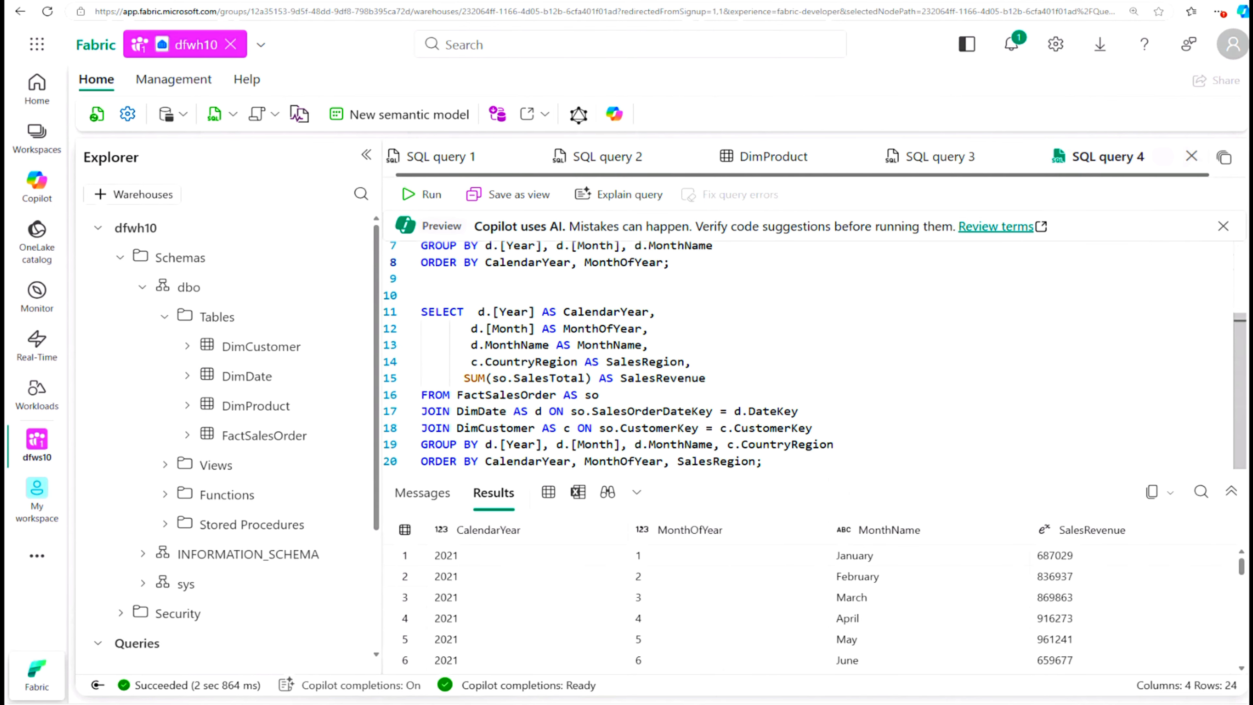
left_click_drag(421, 311, 763, 461)
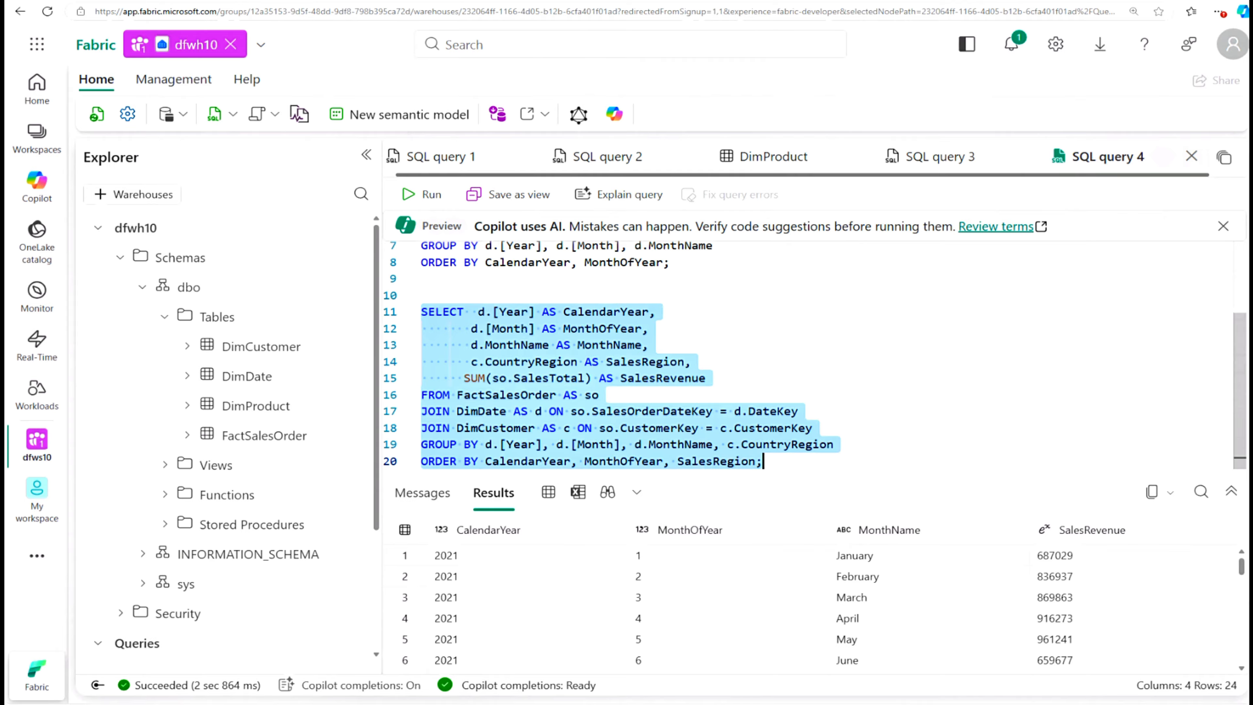
left_click(428, 194)
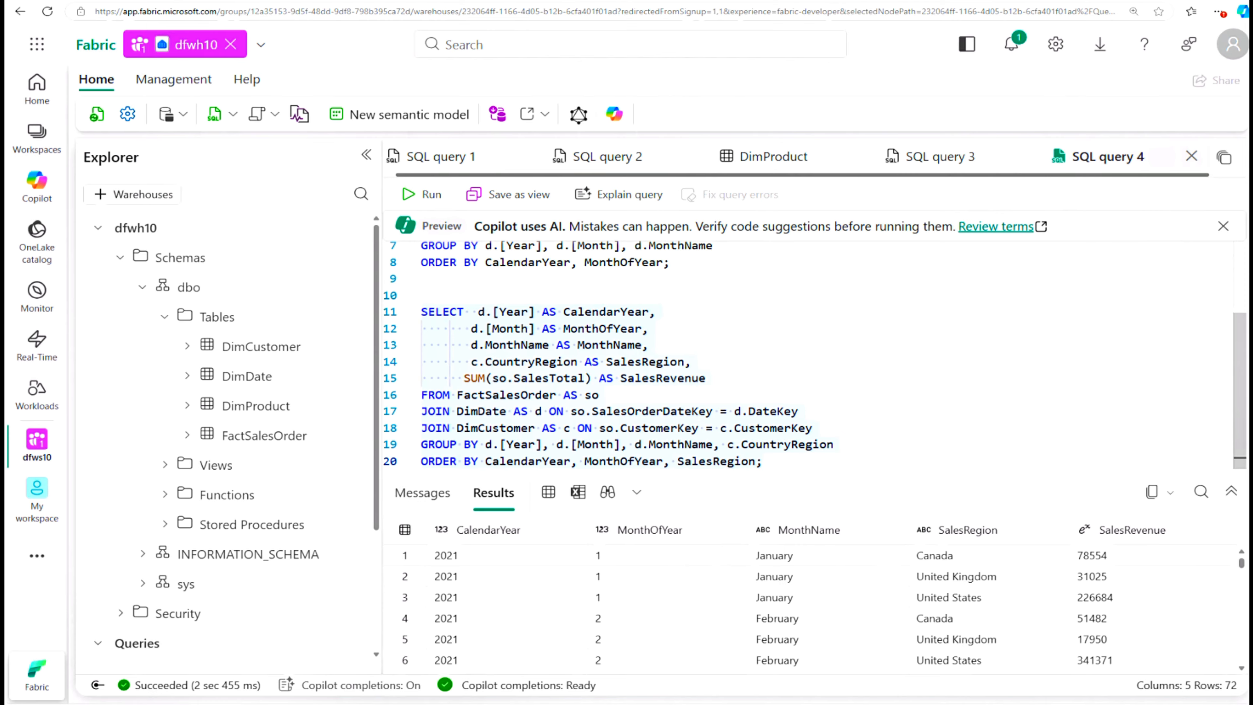
left_click(548, 461)
left_click(614, 462)
left_click(727, 462)
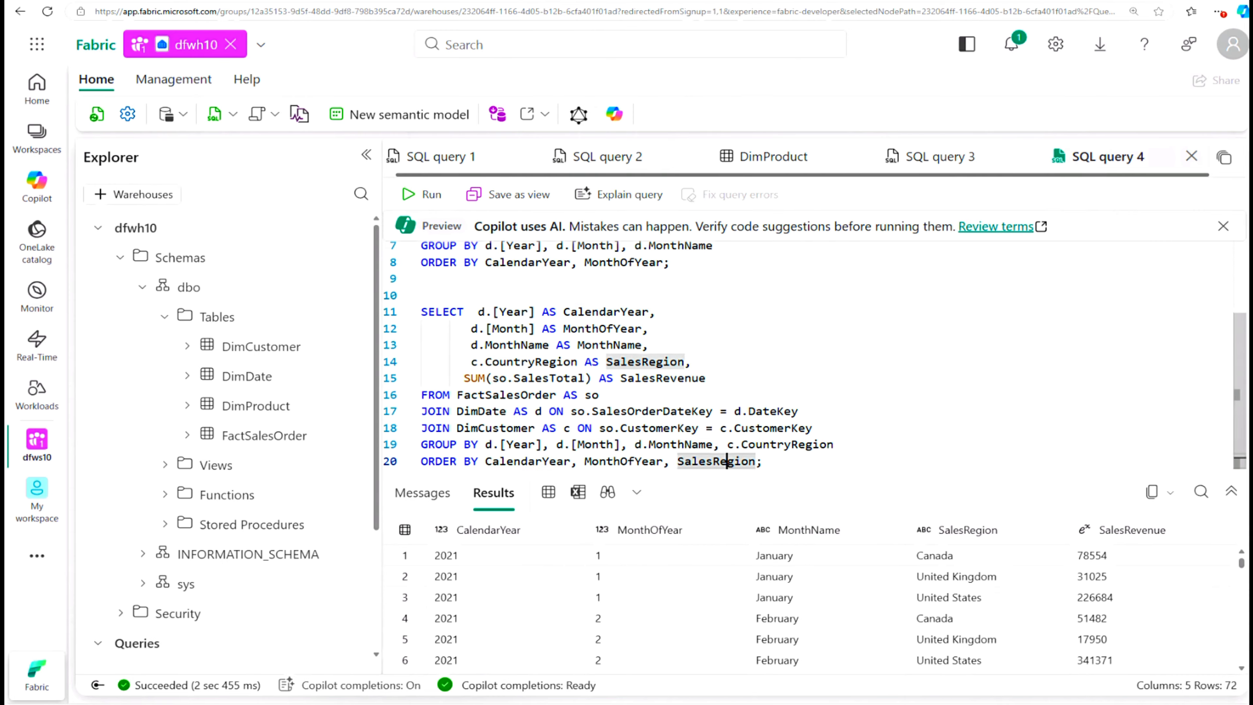
left_click(765, 462)
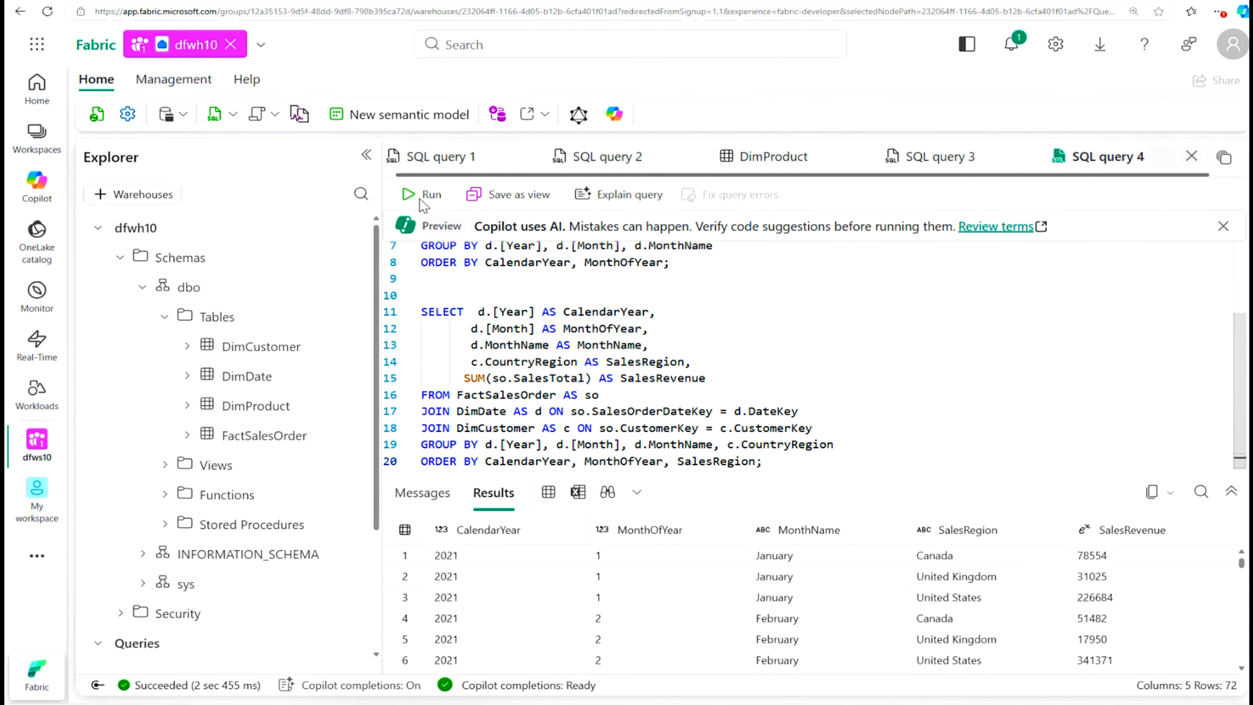
In a new SQL query, write CREATE VIEW vSalesByRegion AS the sales-by-region SELECT, with DimDate and DimCustomer joins and GROUP BY but without ORDER BY
left_click(231, 118)
left_click(253, 147)
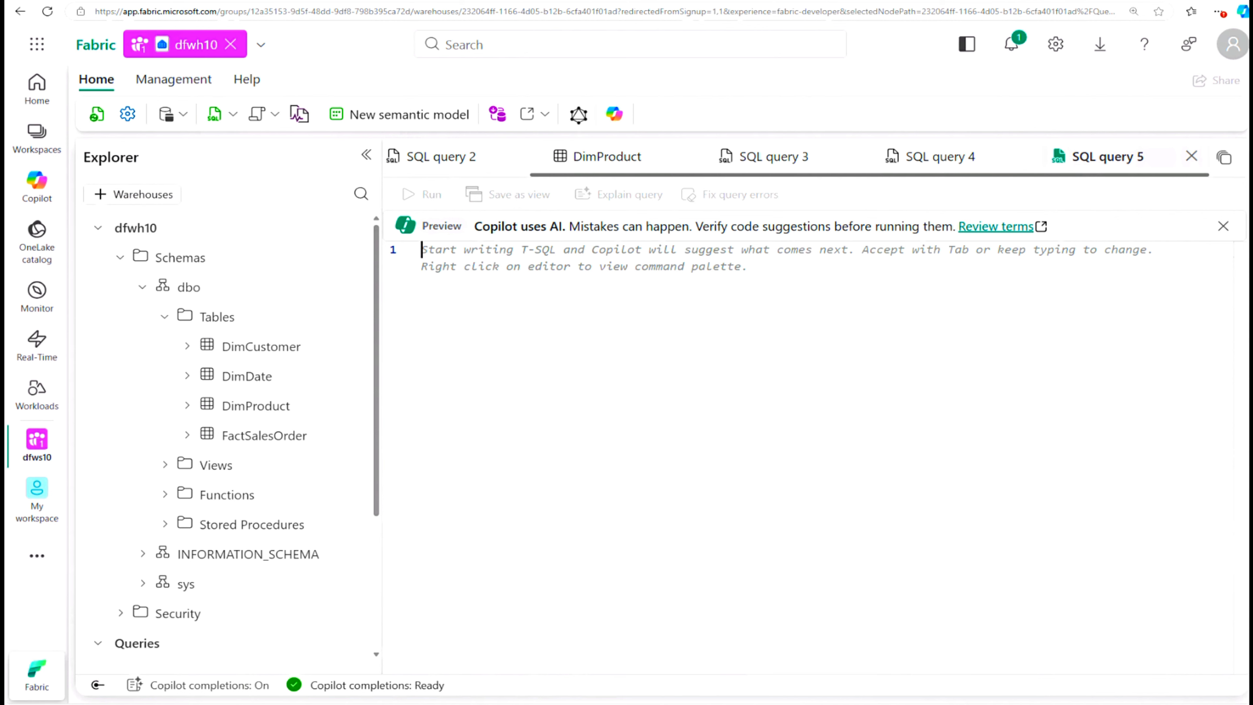
type("CREATE VIEW vSalesByRegion AS SELECT  d.[Year] AS CalendarYear,        d.[Month] AS MonthOfYear,        d.MonthName AS MonthName,        c.CountryRegion AS SalesRegion,       SUM(so.SalesTotal) AS SalesRevenue FROM FactSalesOrder AS so JOIN DimDate AS d ON so.SalesOrderDateKey = d.DateKey JOIN DimCustomer AS c ON so.CustomerKey = c.CustomerKey GROUP BY d.[Year], d.[Month], d.MonthName, c.CountryRegion;")
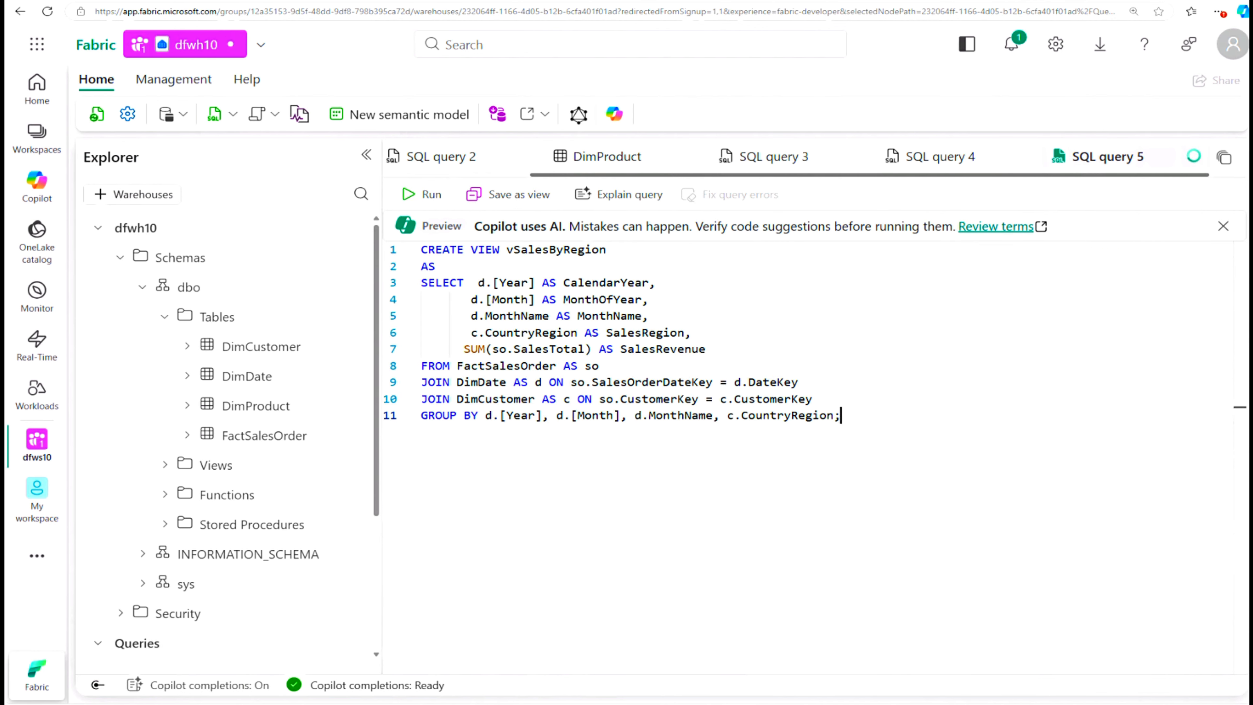
Set the SELECT statement apart from the CREATE VIEW lines with two blank lines and run only that SELECT
left_click(435, 267)
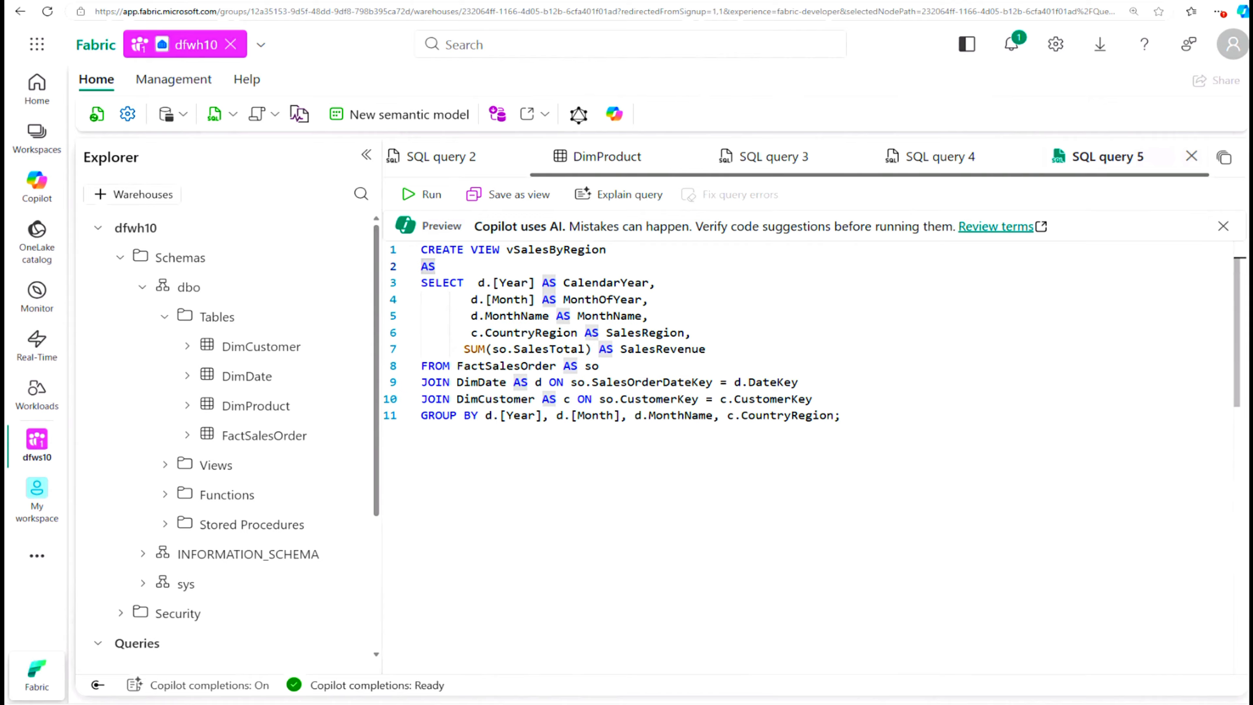
key("Return")
key("Return")
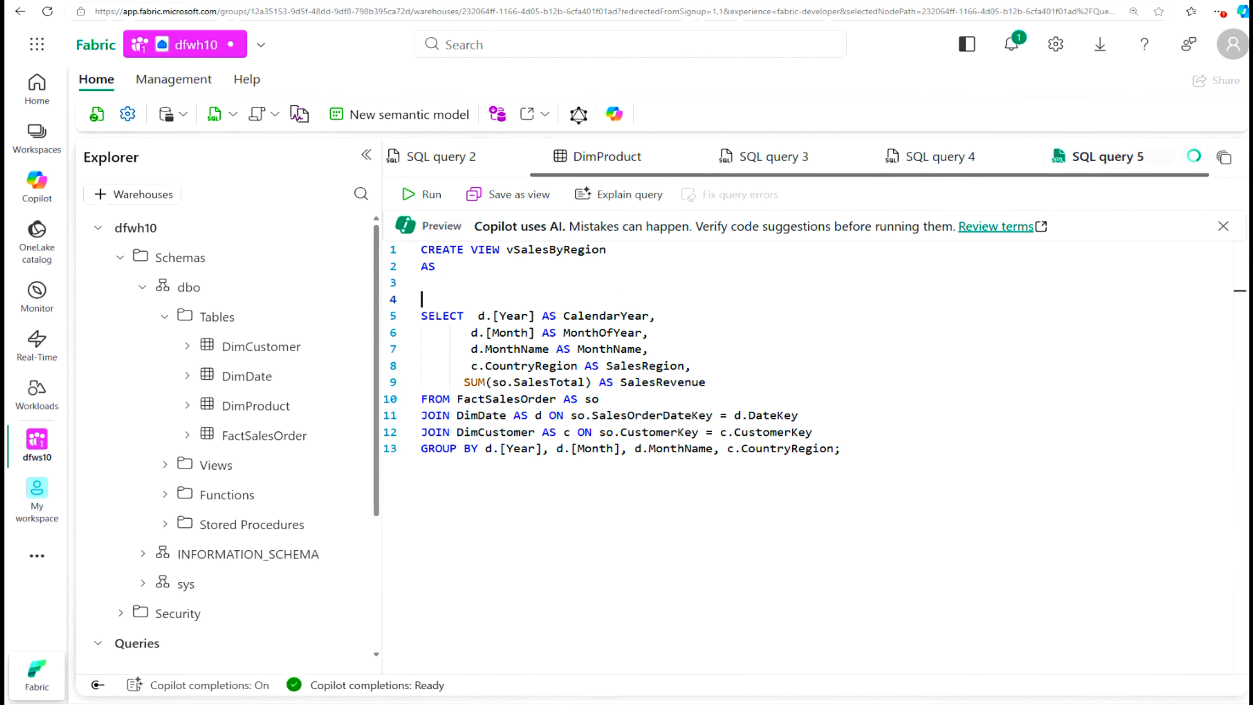
left_click(841, 449)
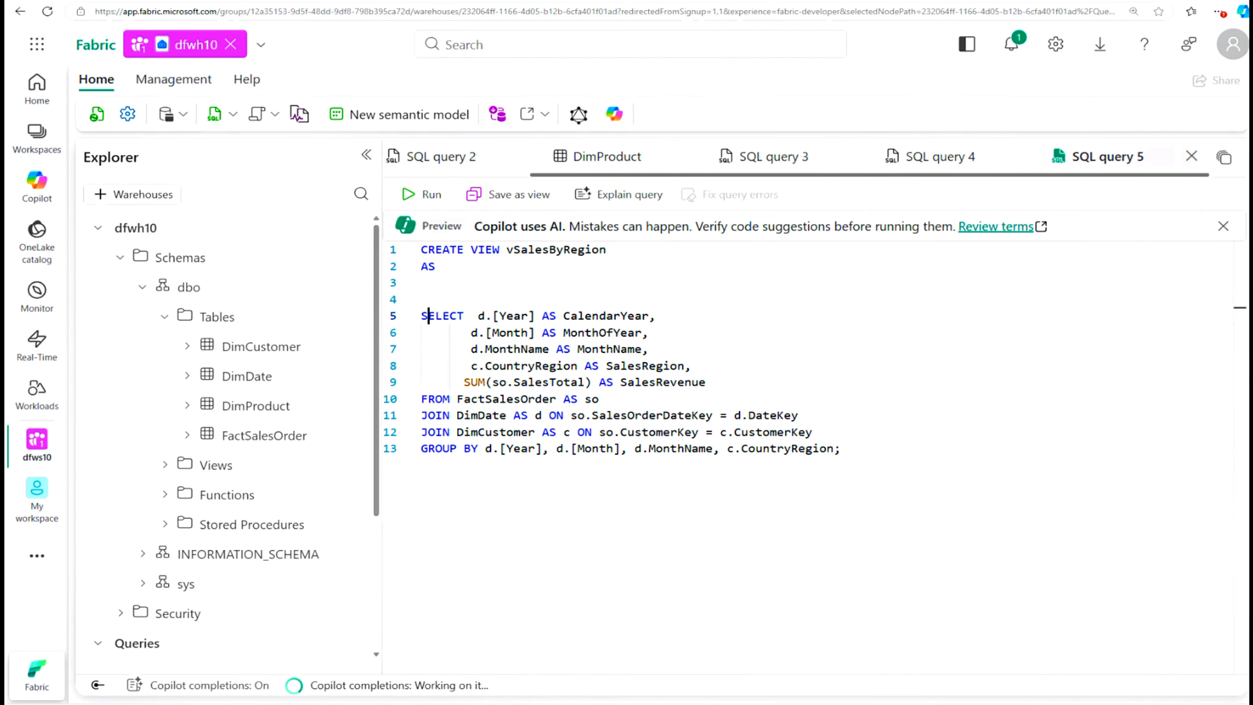
left_click(424, 317)
left_click_drag(422, 316, 840, 449)
left_click(428, 196)
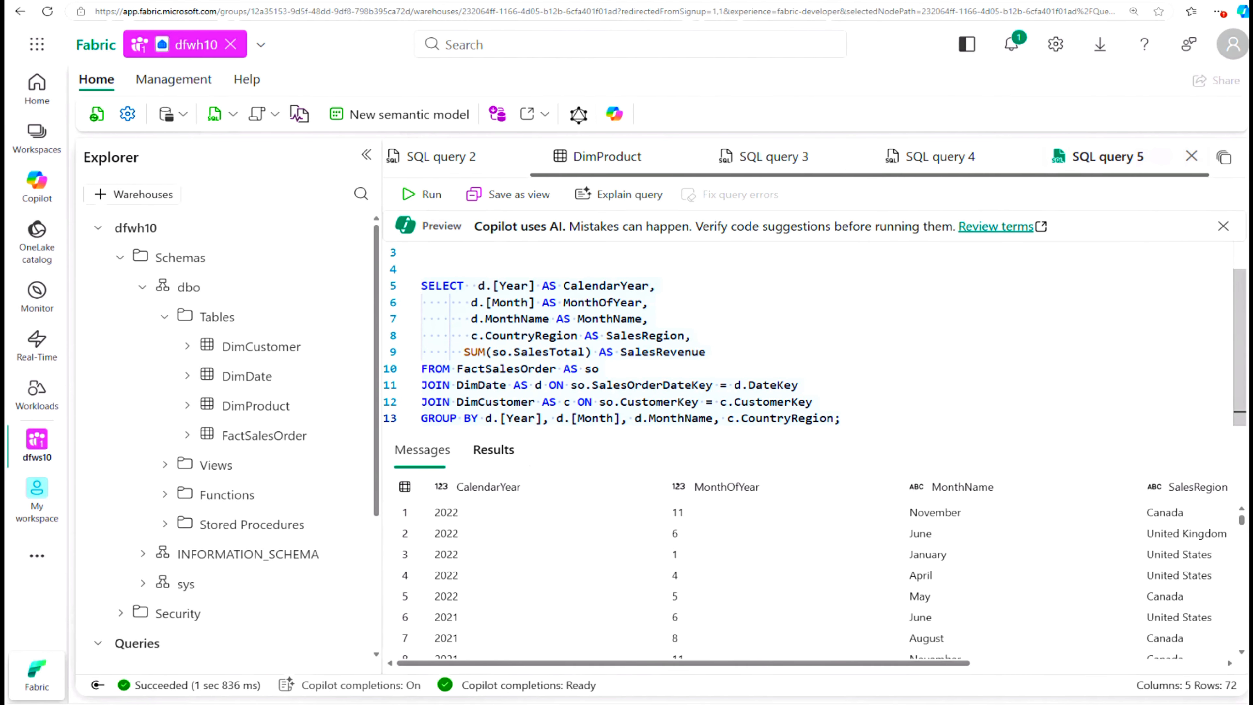
Remove the blank lines above SELECT and run the whole CREATE VIEW vSalesByRegion statement
scroll(809, 331, "up", 1)
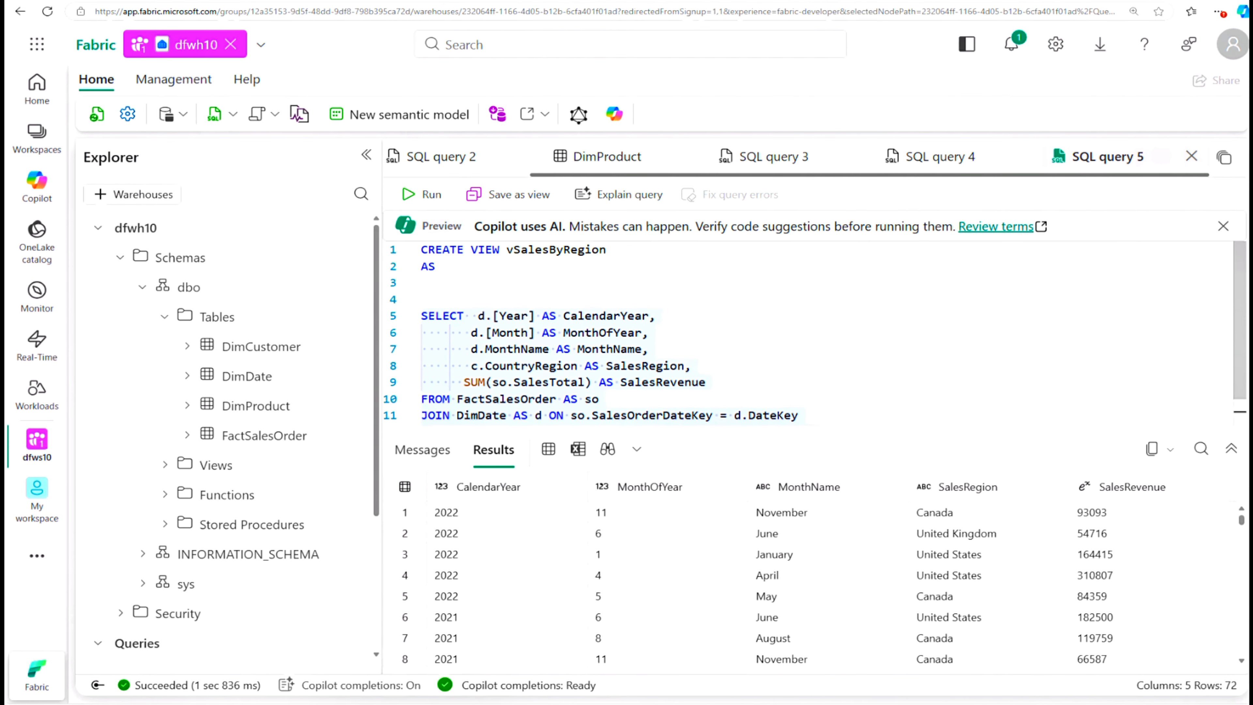
left_click(422, 283)
key("Delete")
key("Delete")
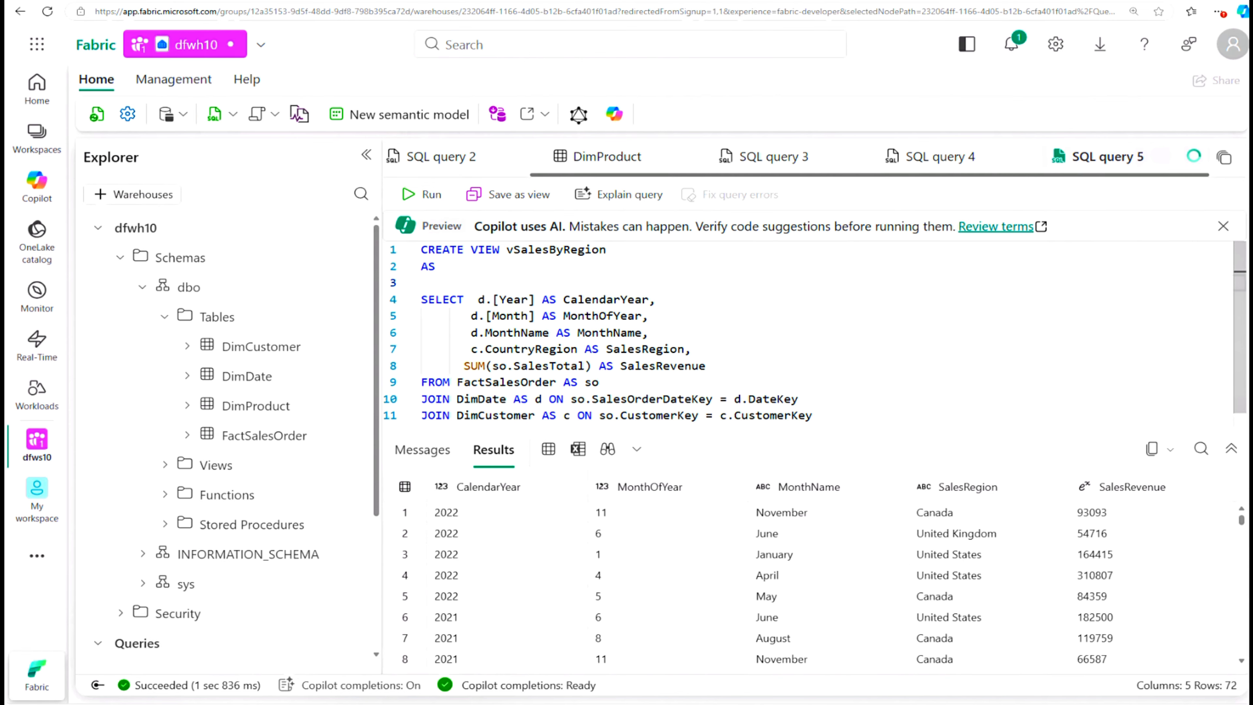
key("ctrl+End")
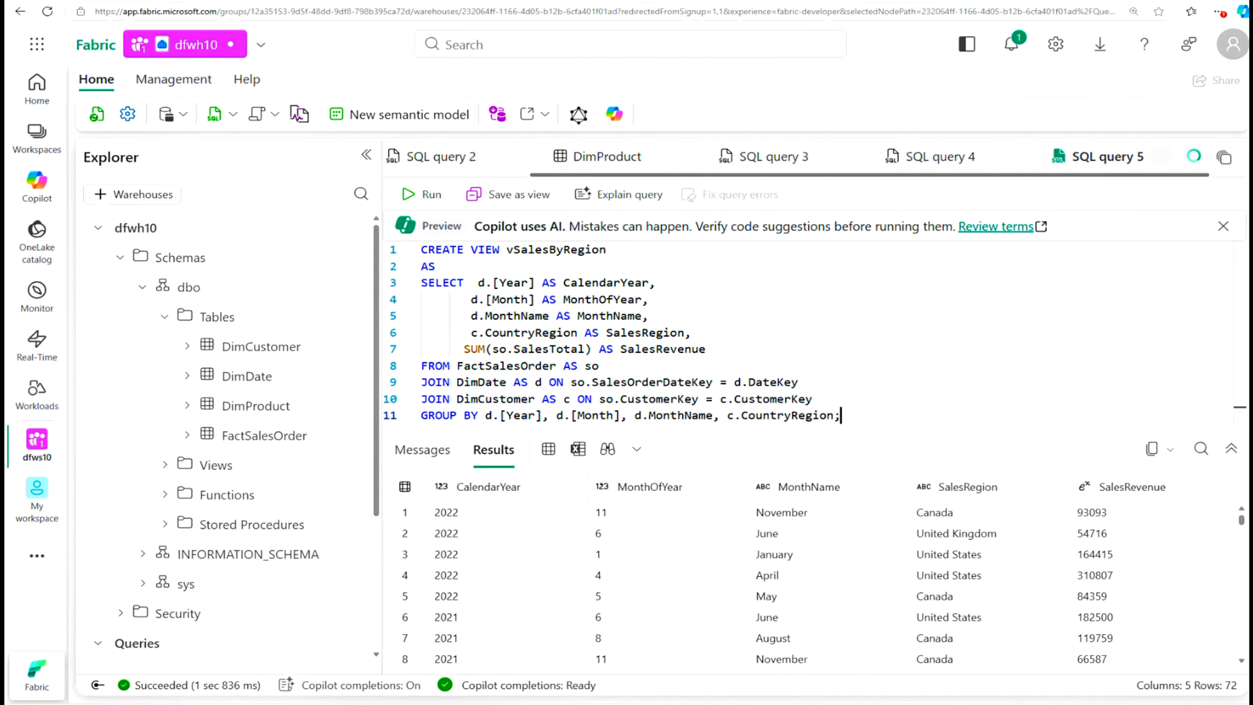
key("shift+Up")
key("shift+Up")
key("shift+Up")
key("shift+Up")
key("shift+Up")
key("shift+Up")
key("shift+Up")
key("shift+Up")
key("shift+Up")
key("shift+Up")
key("shift+Up")
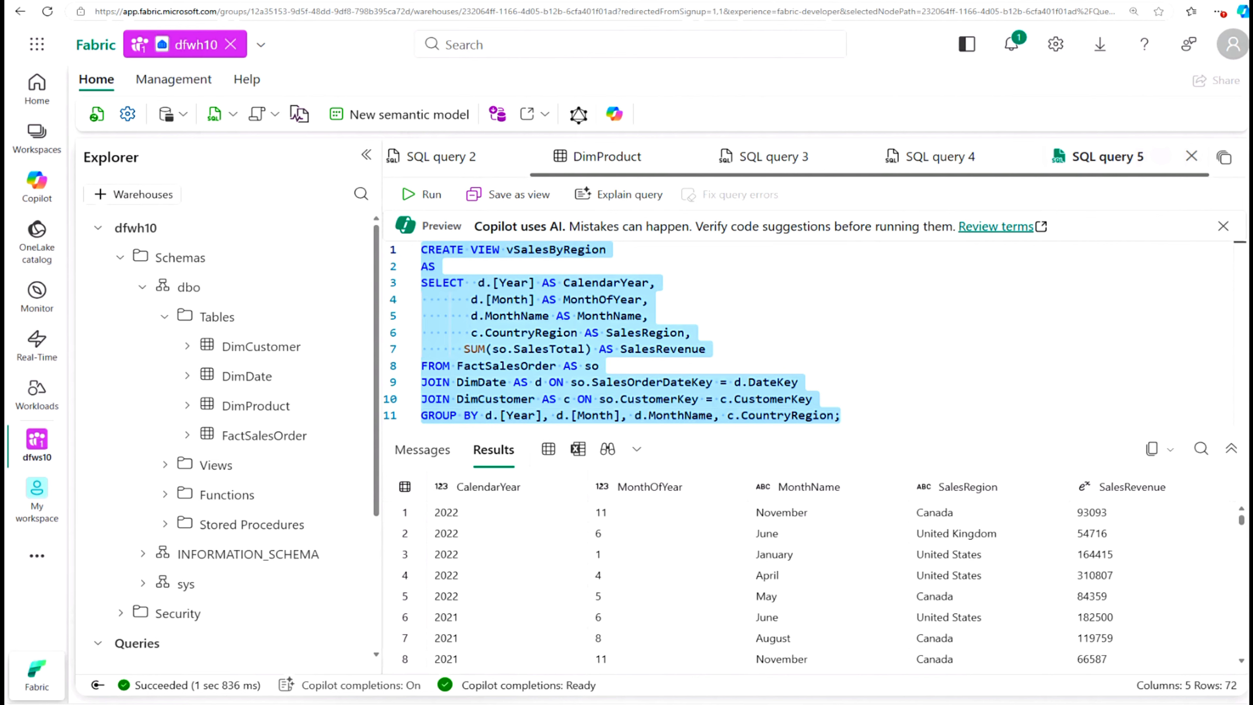
left_click(421, 196)
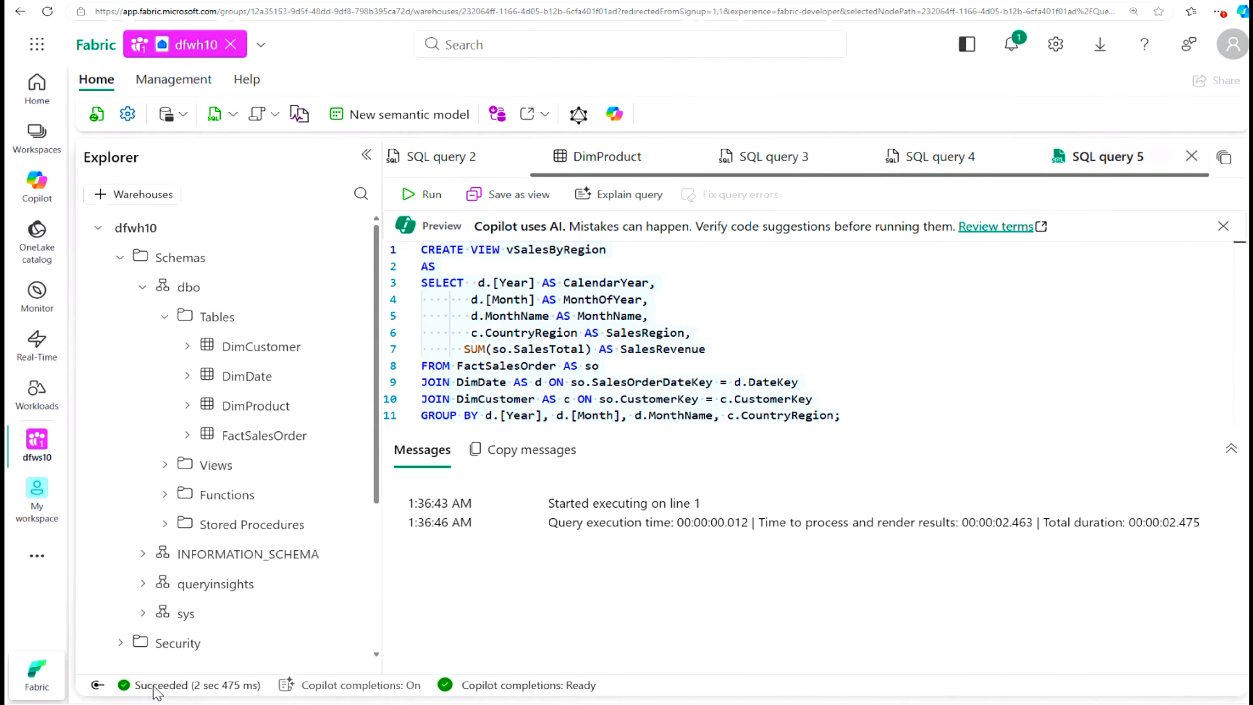
Below the view definition, add the statement select * from vSalesByRegion;
left_click(436, 266)
left_click_drag(606, 250, 506, 250)
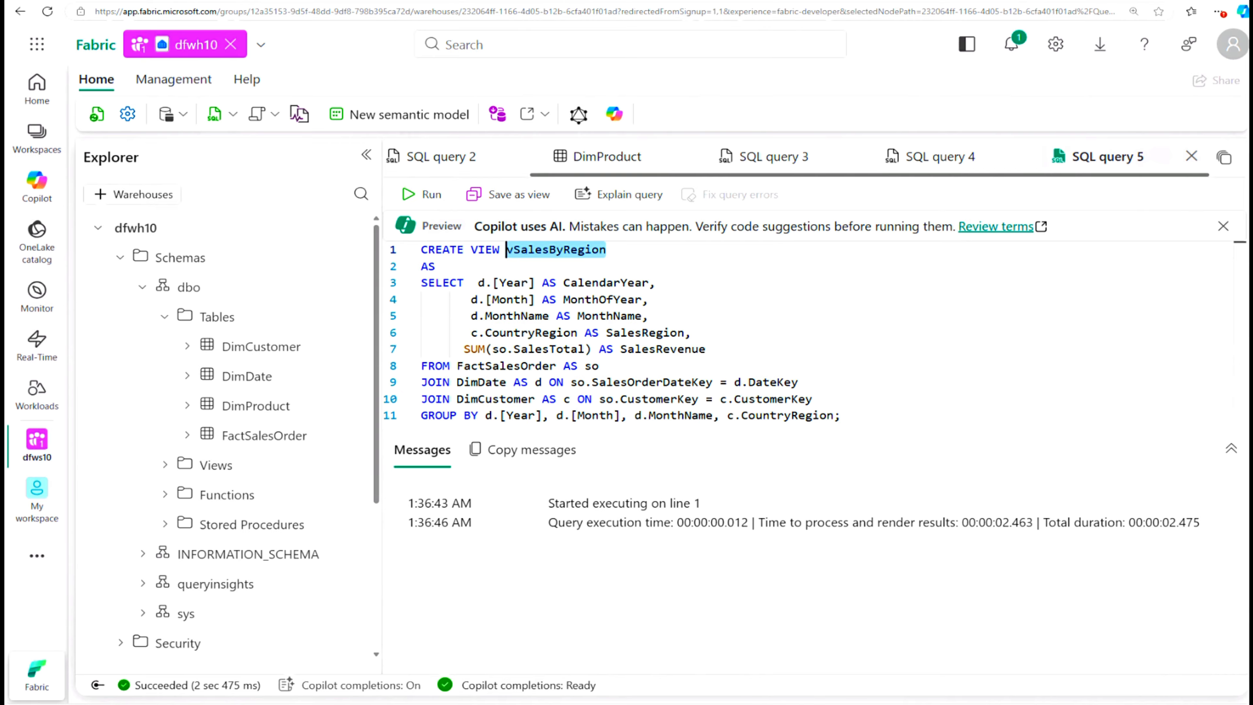
mouse_move(506, 249)
left_click(888, 426)
key("Return")
key("Return")
type("selec t *")
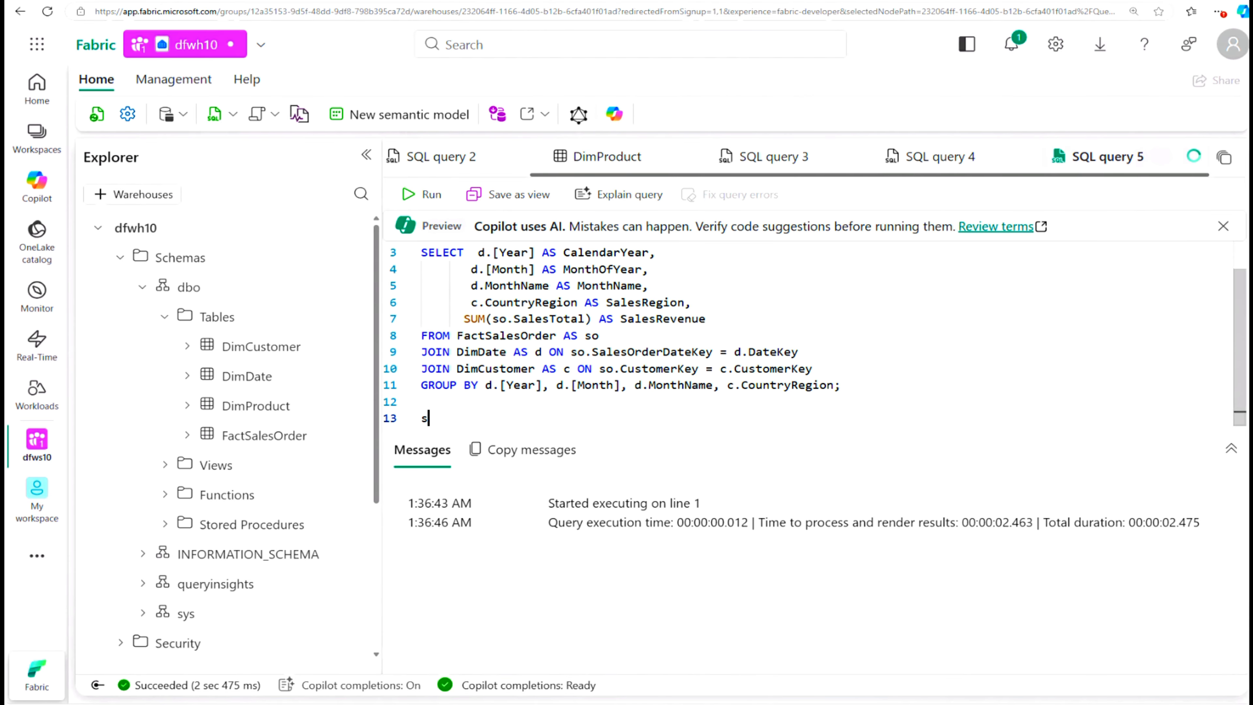
key("BackSpace")
key("BackSpace")
key("BackSpace")
key("BackSpace")
key("BackSpace")
type("t * from v")
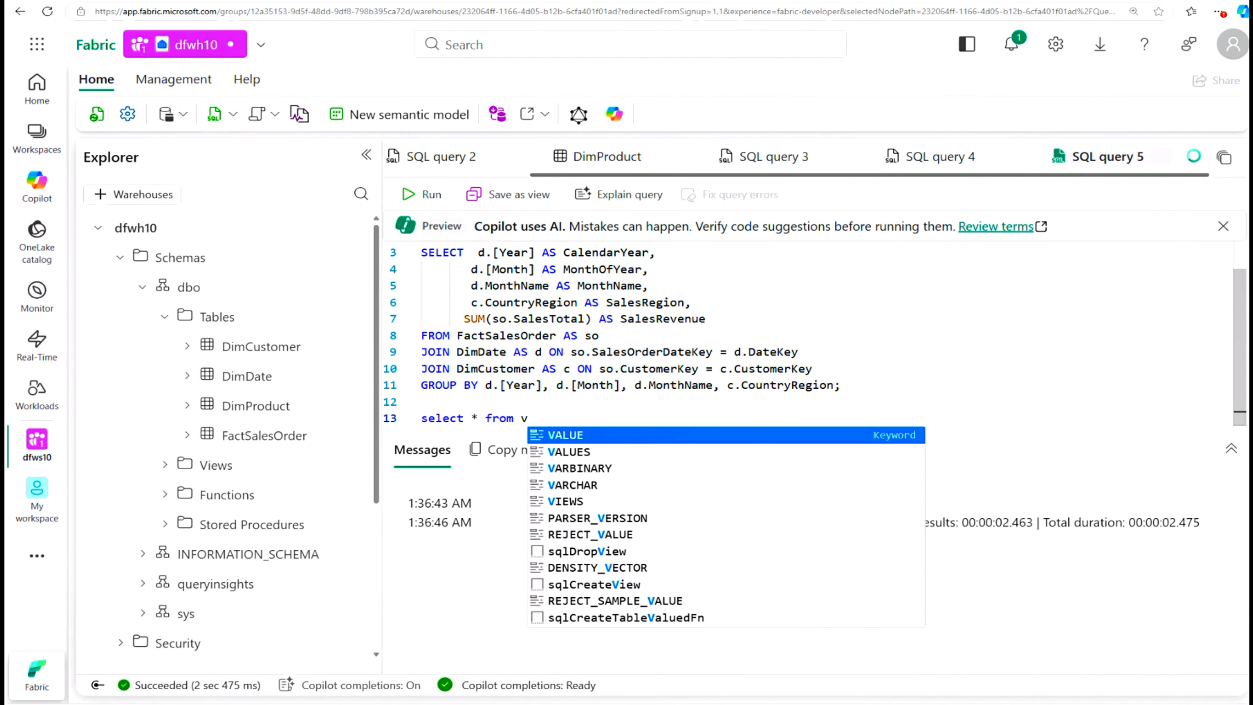
key("BackSpace")
type("vSalesByRegion")
type(";")
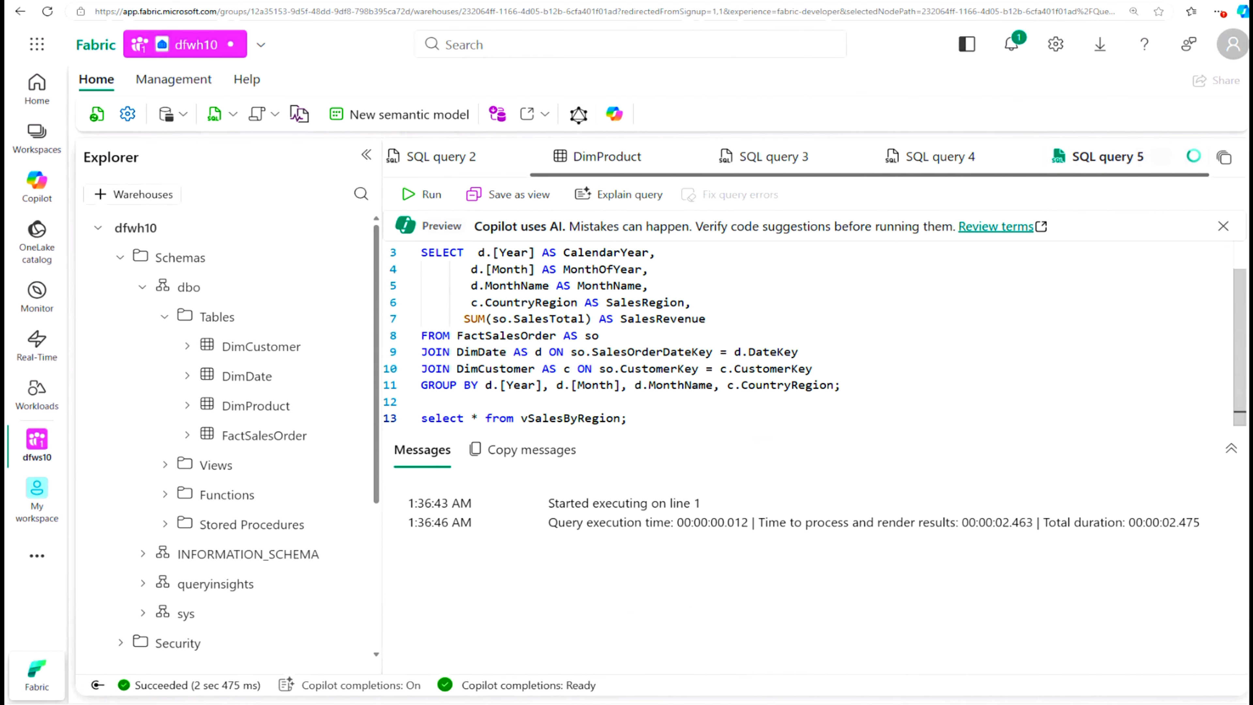
Run only the select * statement on vSalesByRegion and expand the Views folder of the dbo schema
key("shift+Home")
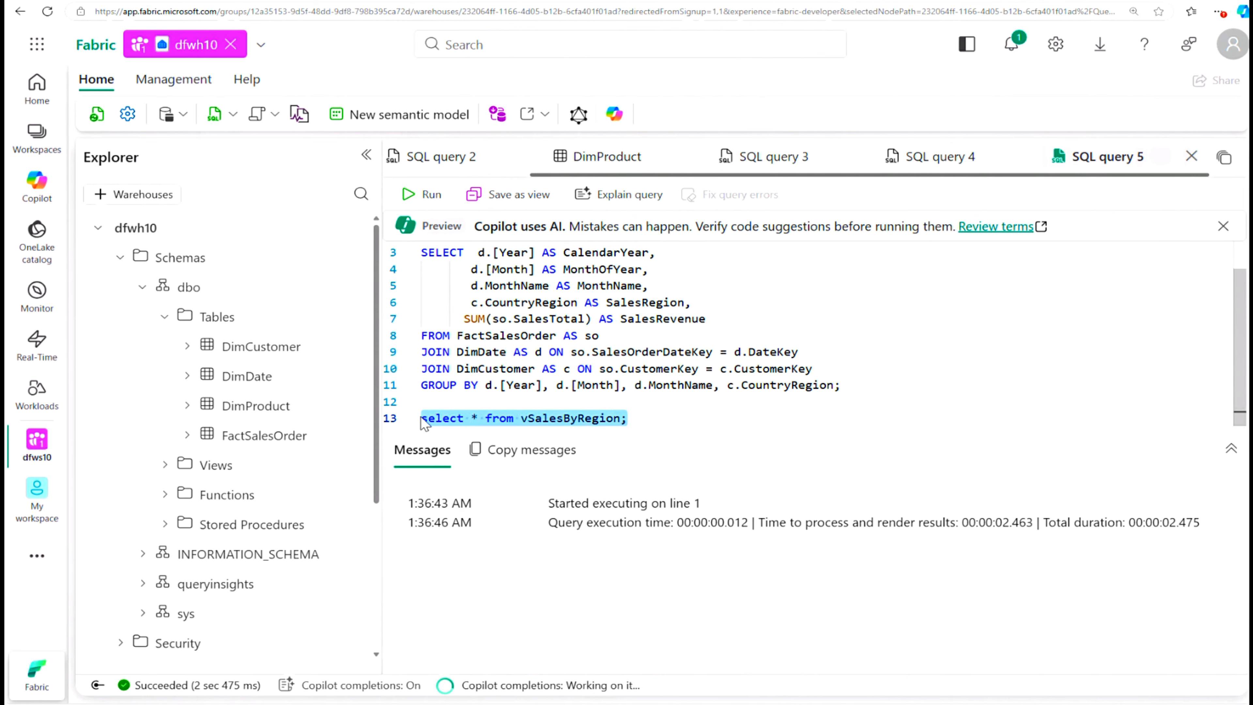
key("ctrl+Return")
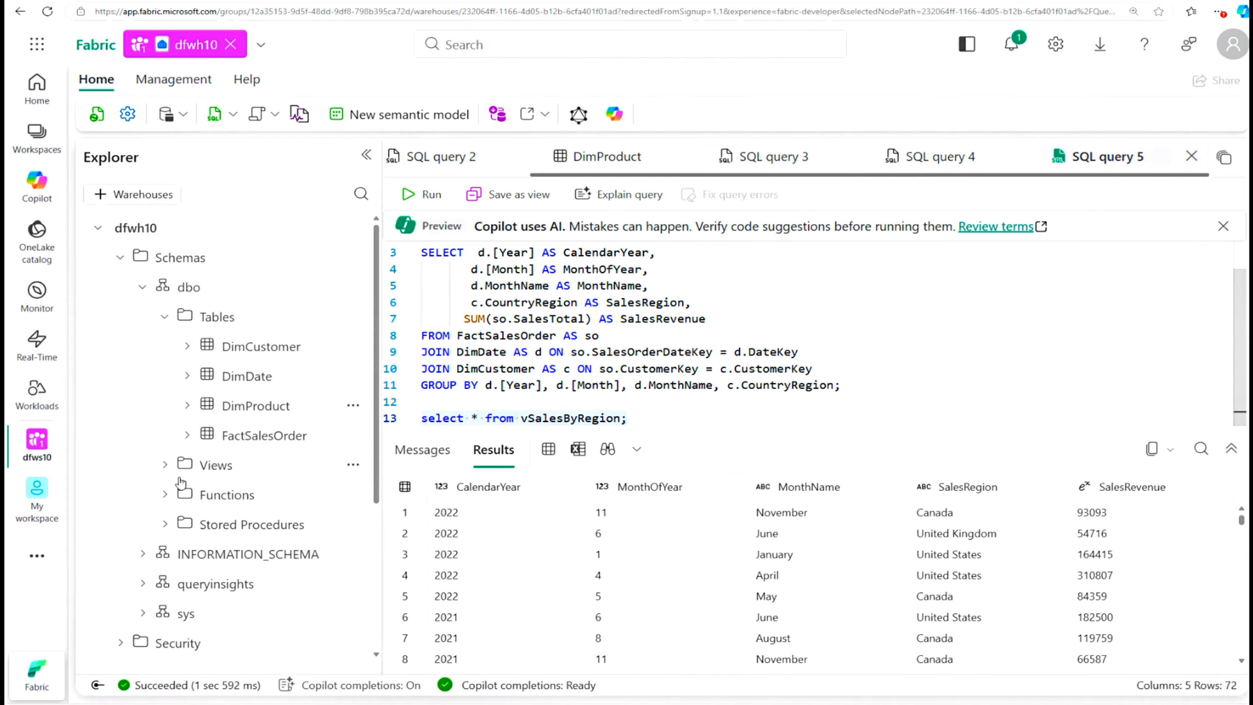
left_click(165, 465)
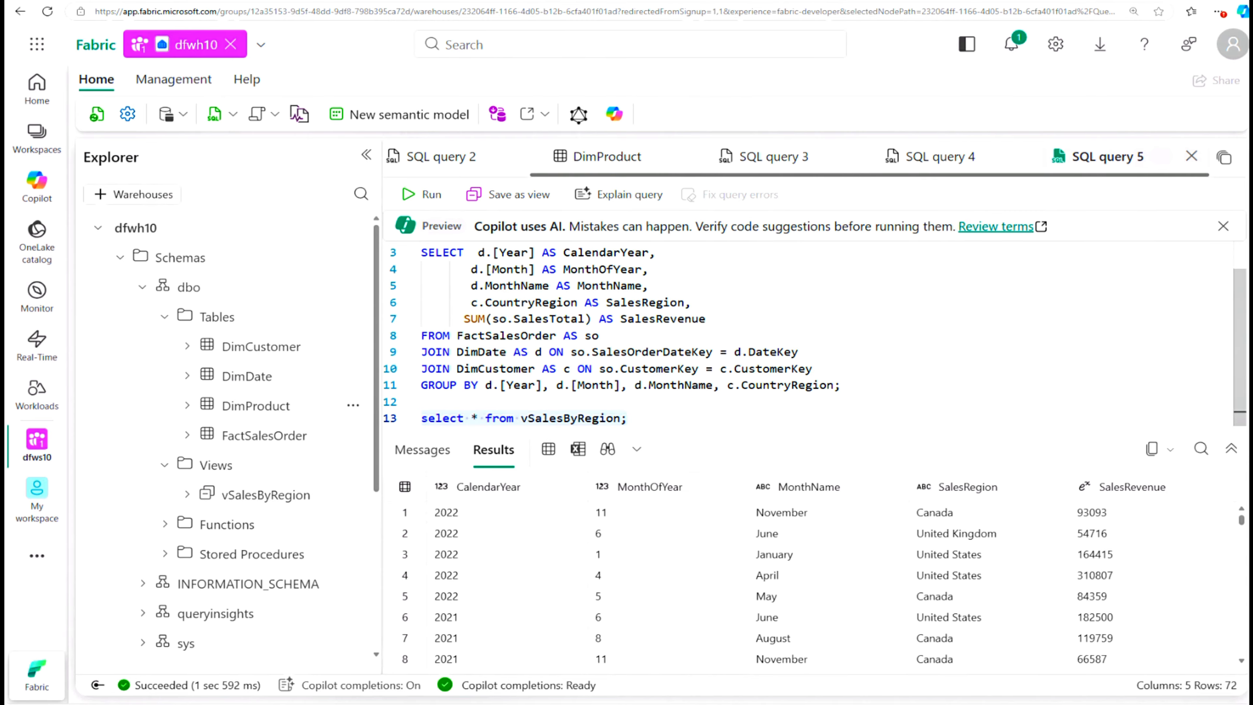
Add and run only a query selecting CalendarYear, MonthName, SalesRegion and SalesRevenue from vSalesByRegion, ordered by CalendarYear, MonthOfYear and SalesRegion
left_click(627, 418)
key("Return")
key("Return")
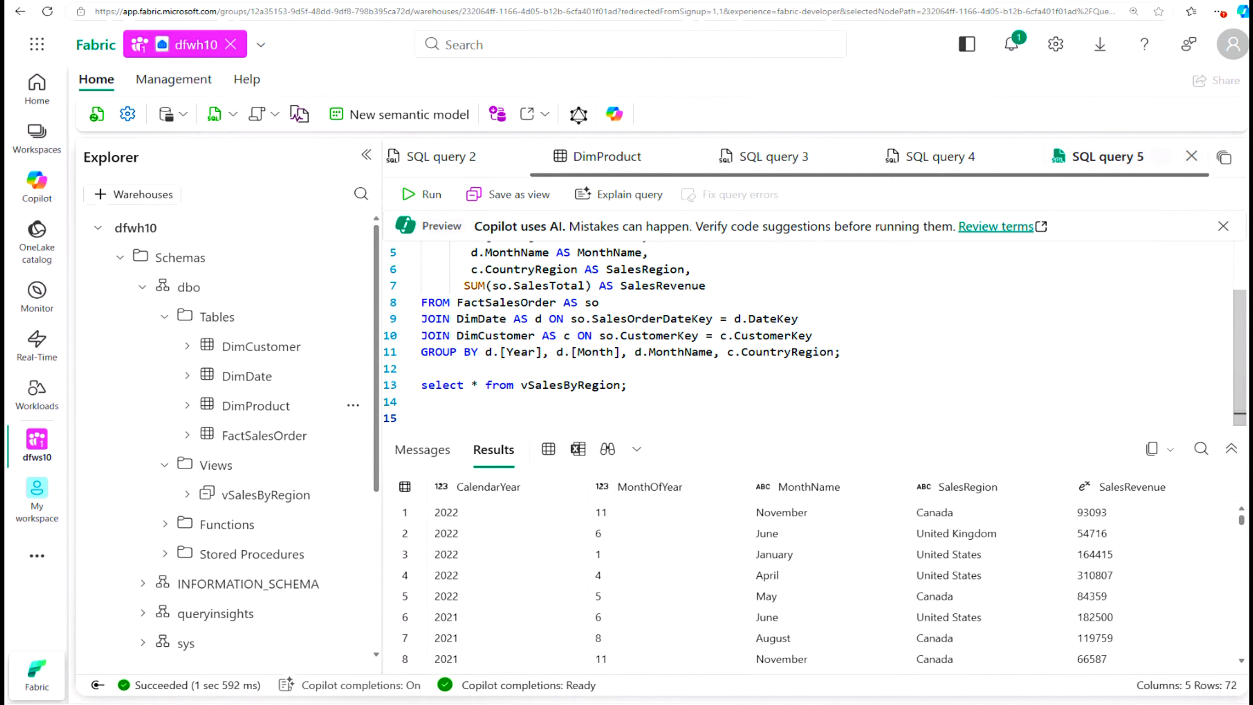
type("SELECT CalendarYear, MonthName, SalesRegion, SalesRevenue FROM vSalesByRegion ORDER BY CalendarYear, MonthOfYear, SalesRegion;")
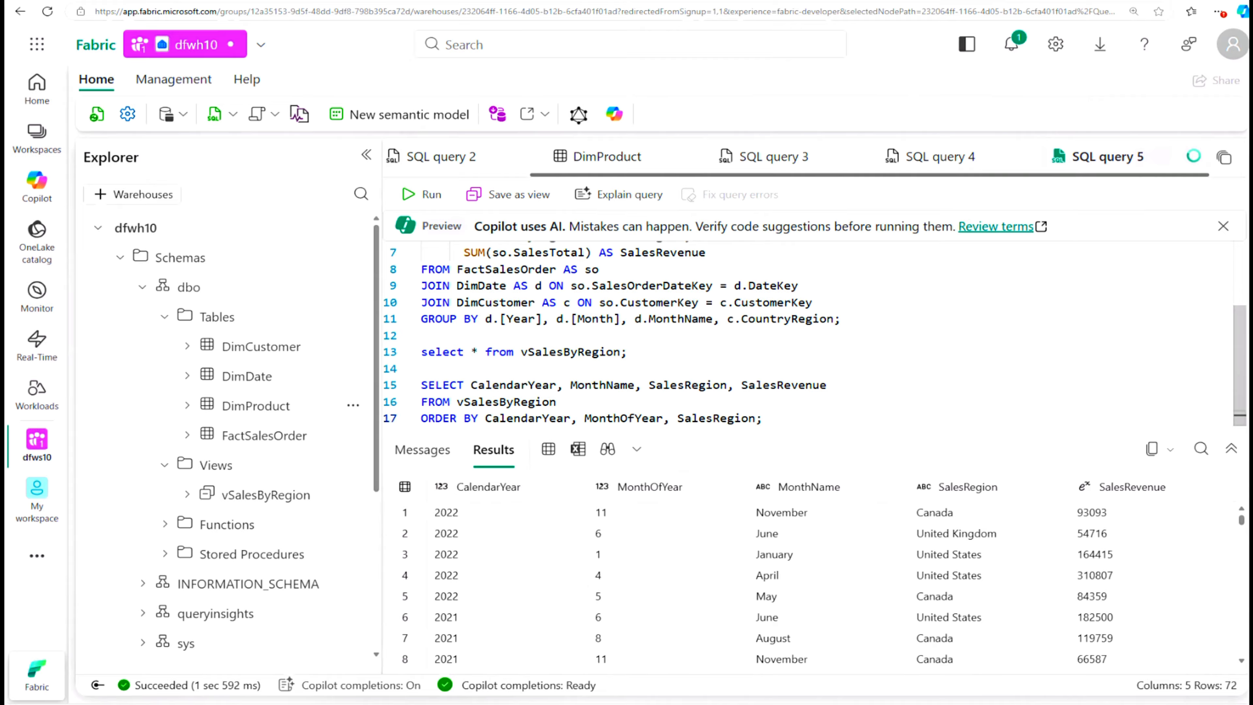
mouse_move(506, 402)
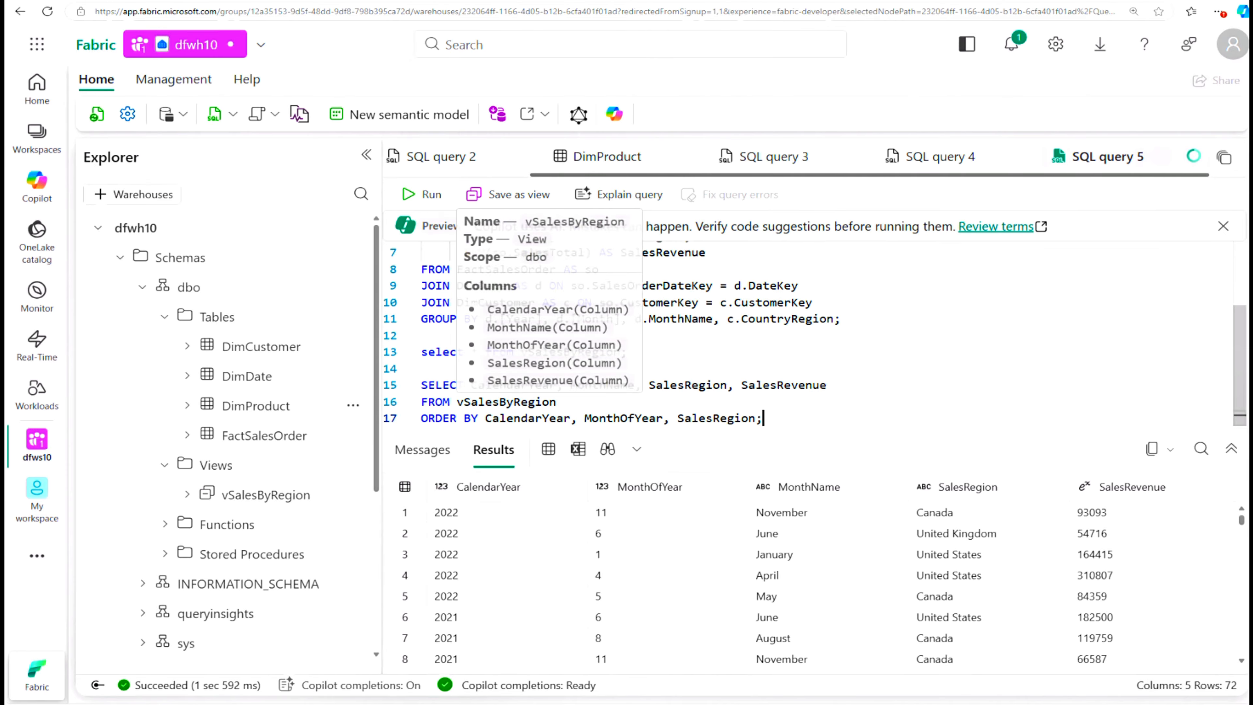
left_click(820, 385)
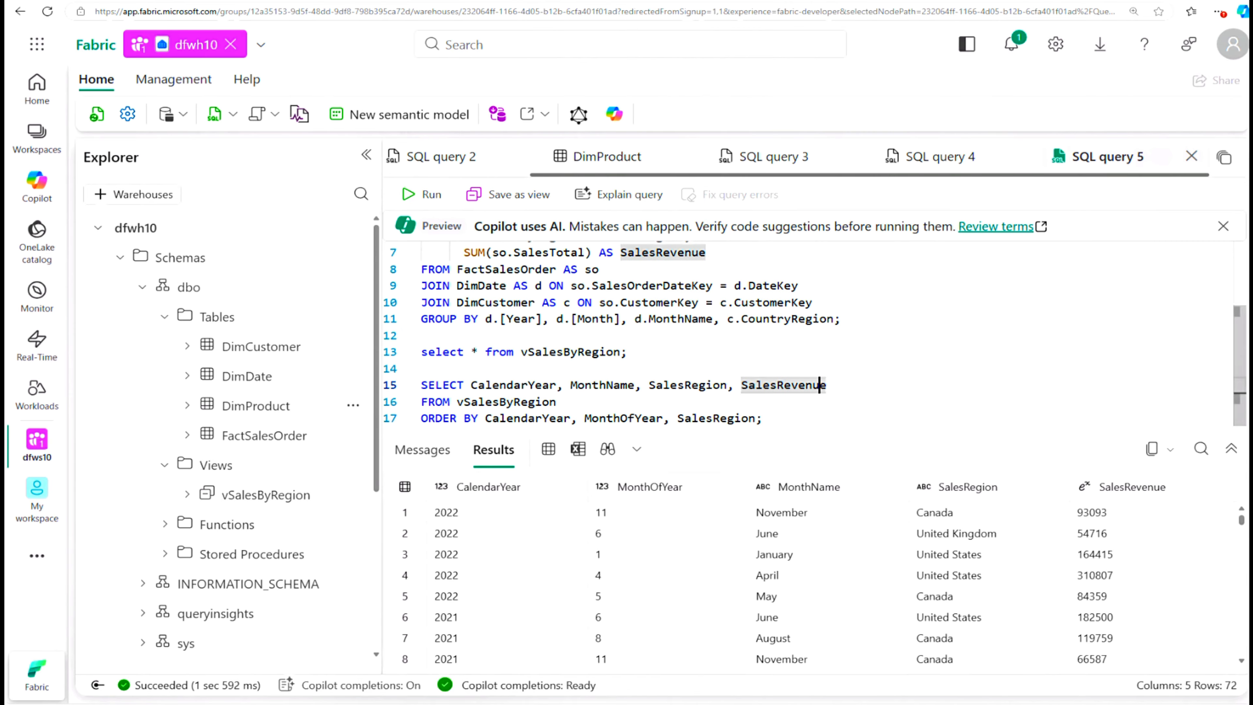
left_click_drag(762, 419, 421, 385)
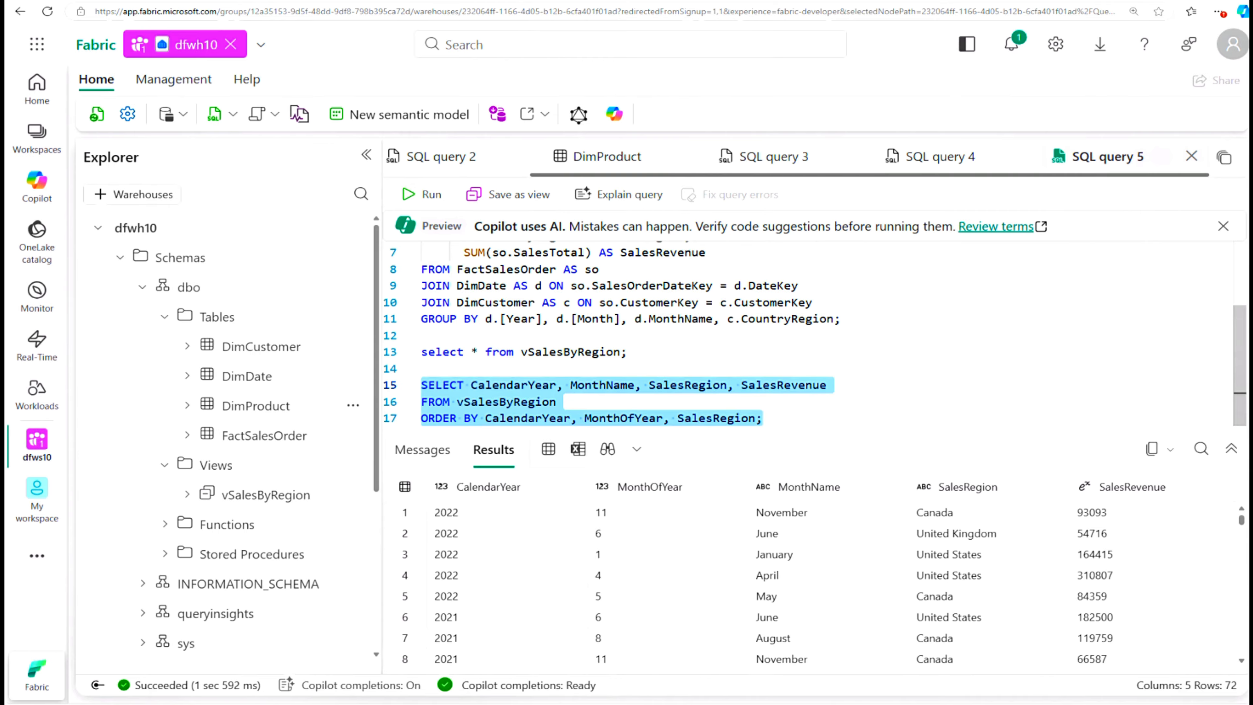
left_click(414, 194)
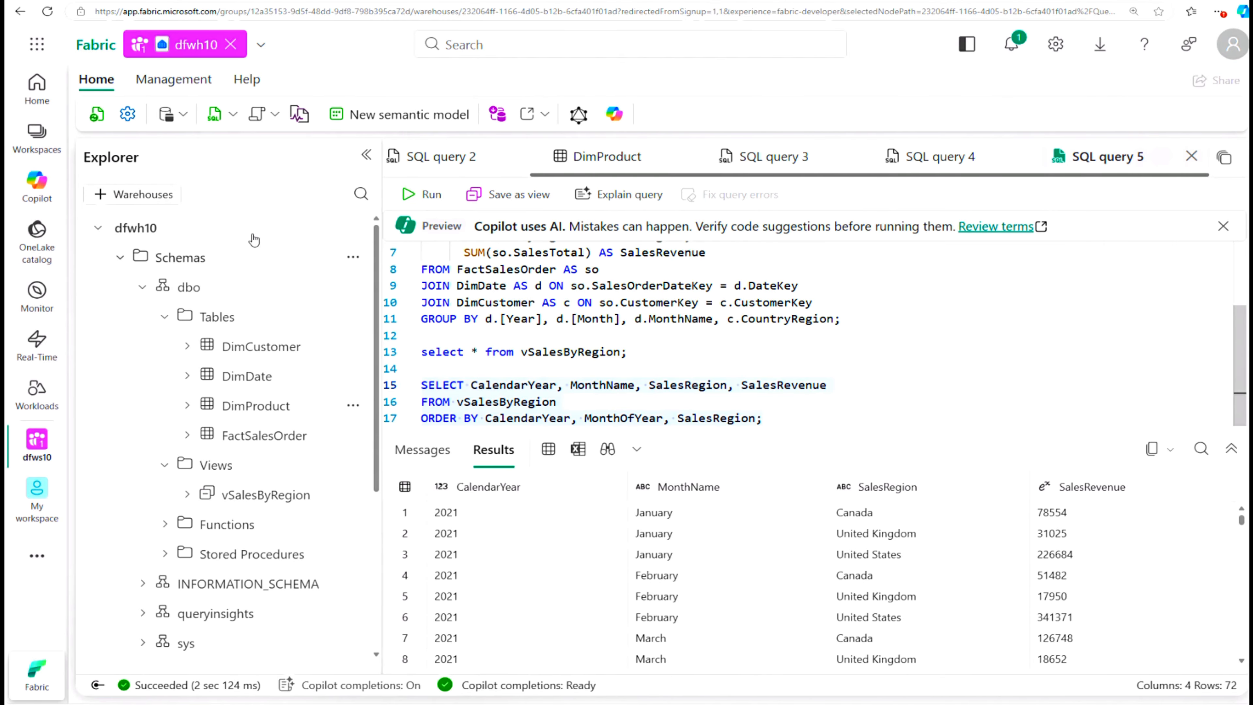
Create a new visual query and add the FactSalesOrder and DimProduct tables to its canvas
left_click(234, 115)
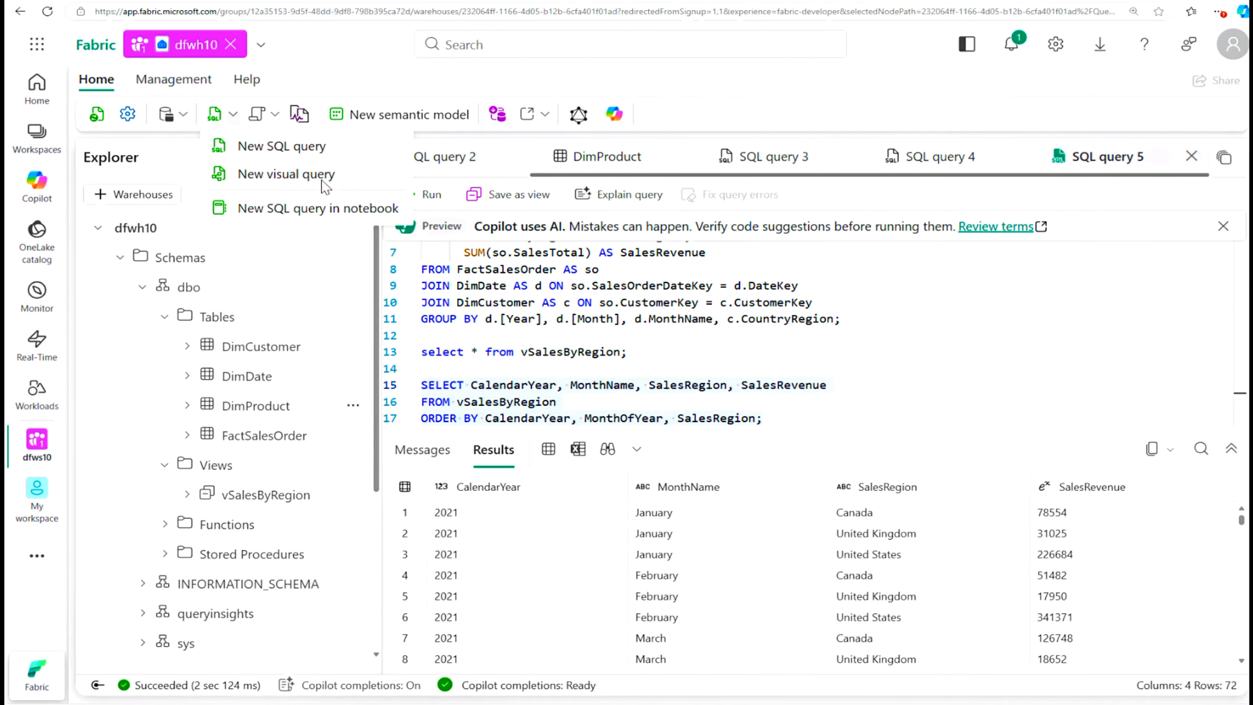
left_click(289, 174)
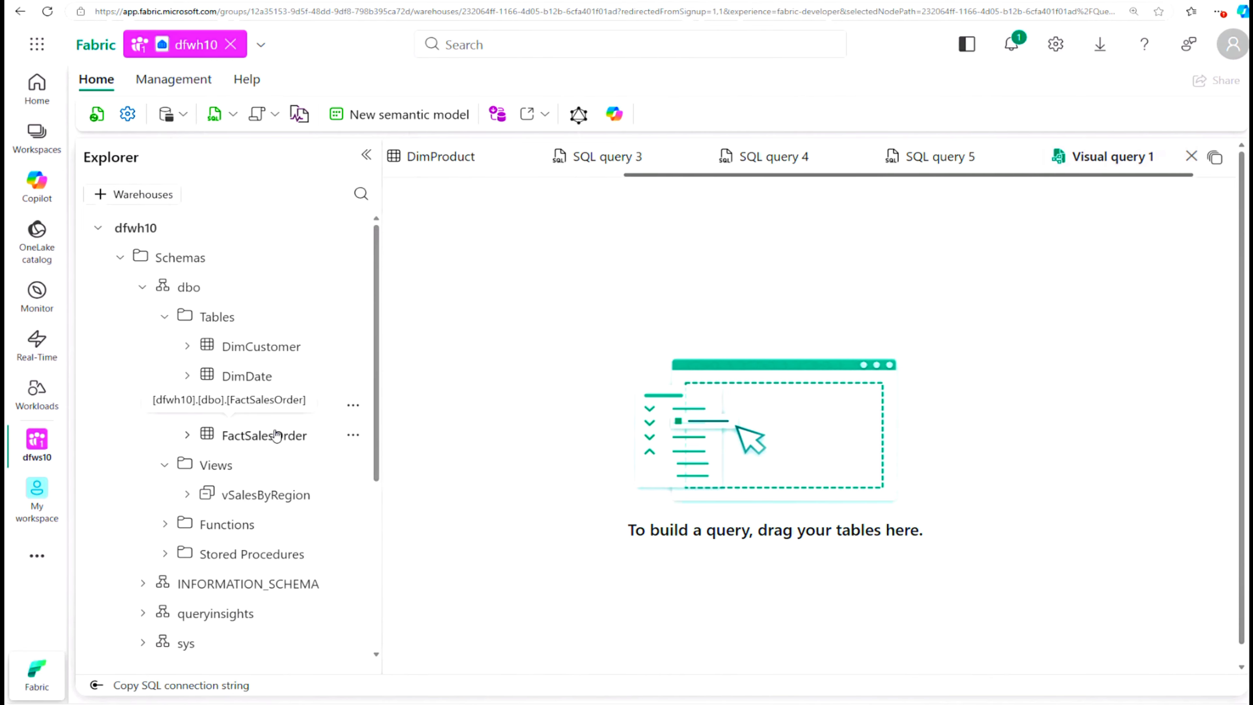
left_click_drag(274, 439, 708, 328)
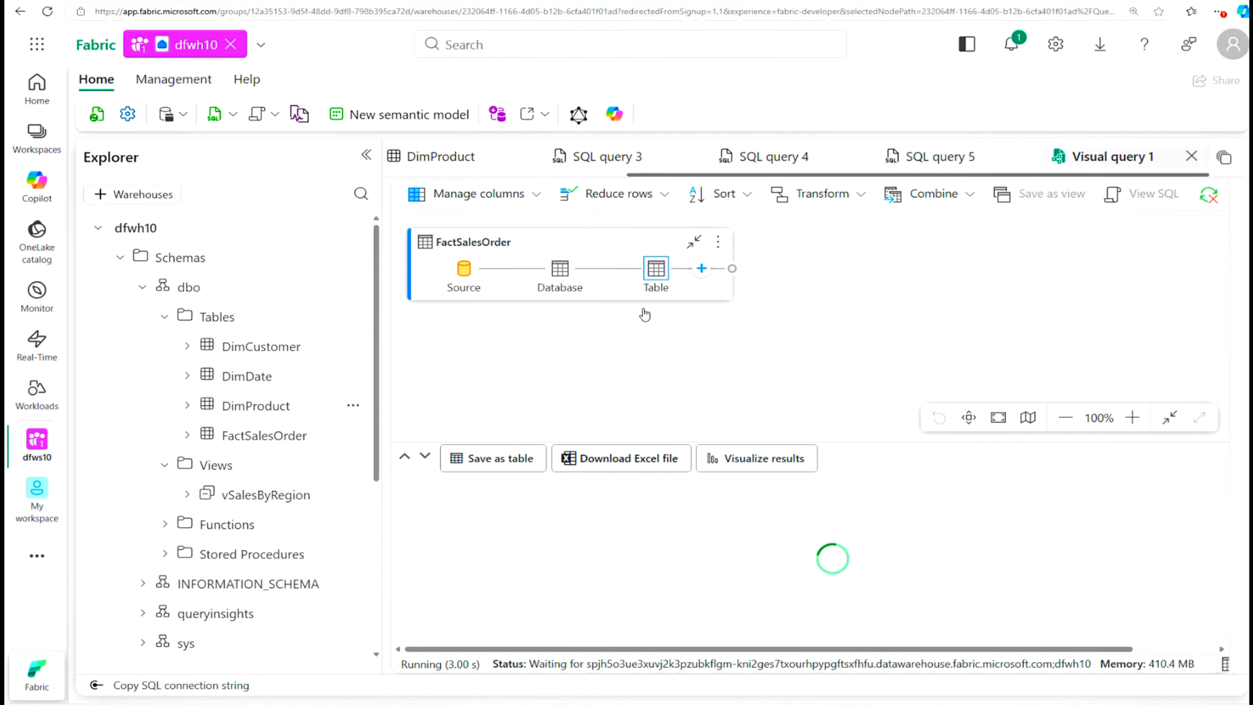
left_click(651, 269)
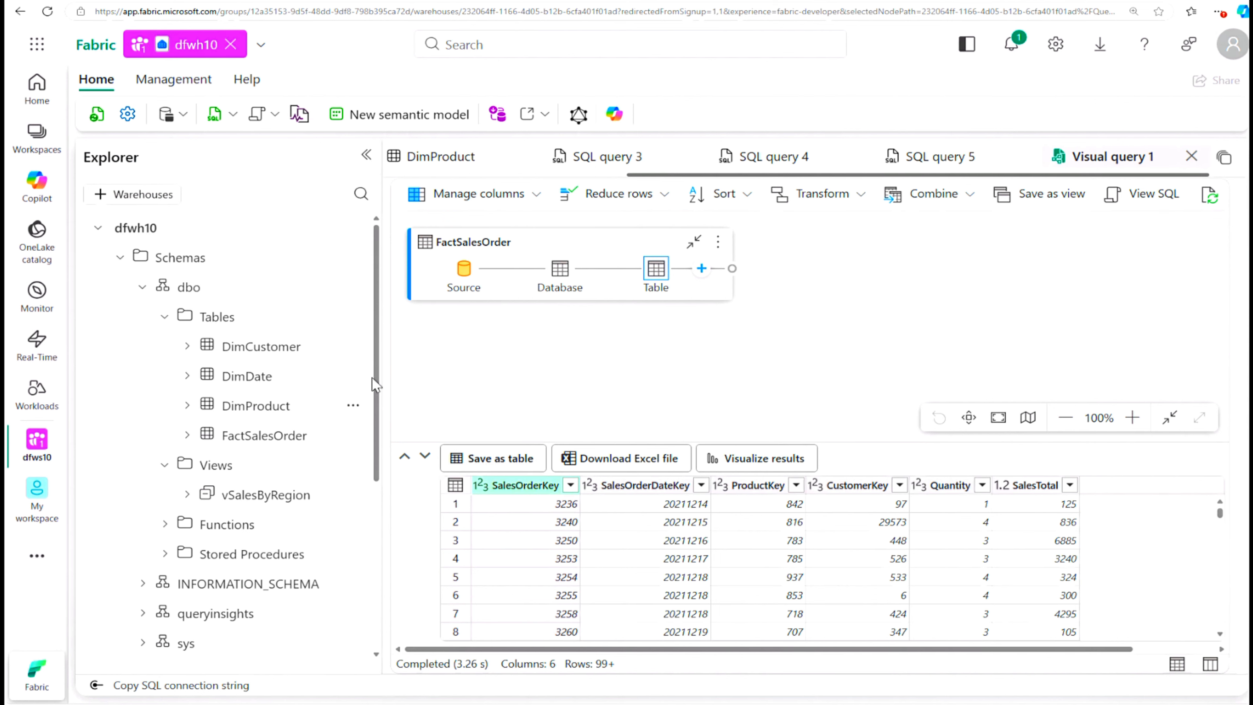
left_click_drag(243, 408, 634, 377)
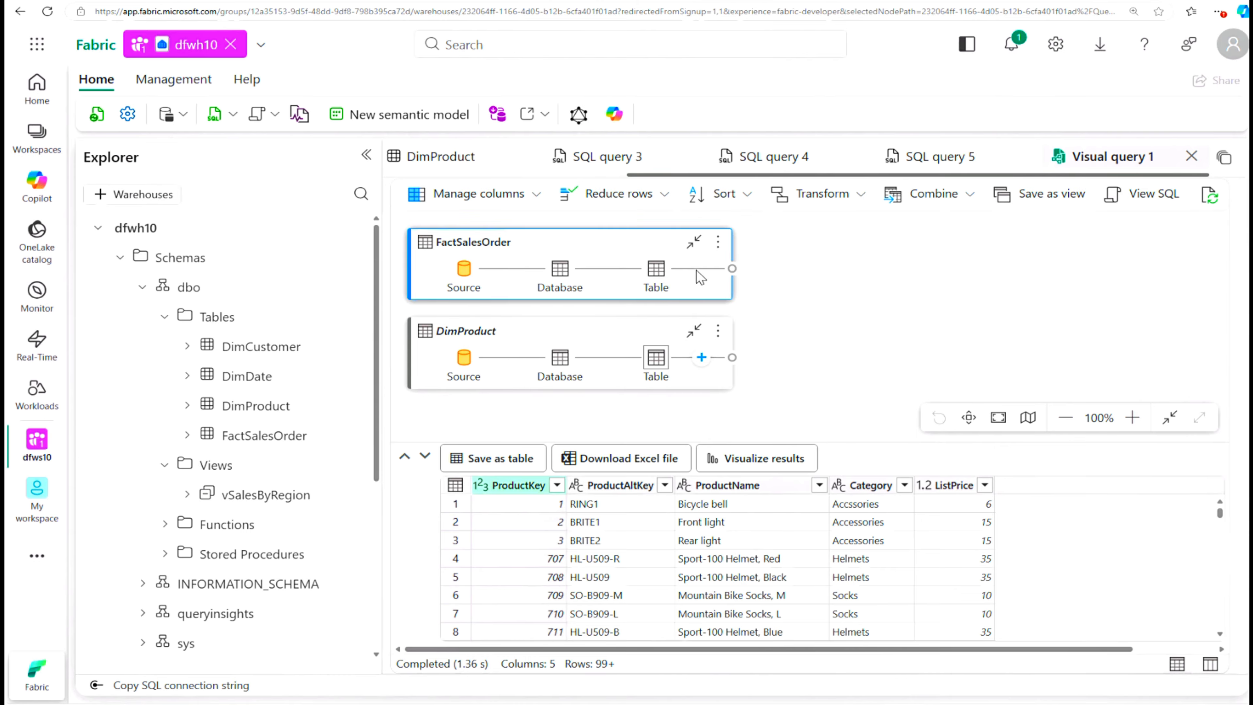
Merge FactSalesOrder with DimProduct as the right table, matching both on ProductKey with a left outer join
left_click(705, 274)
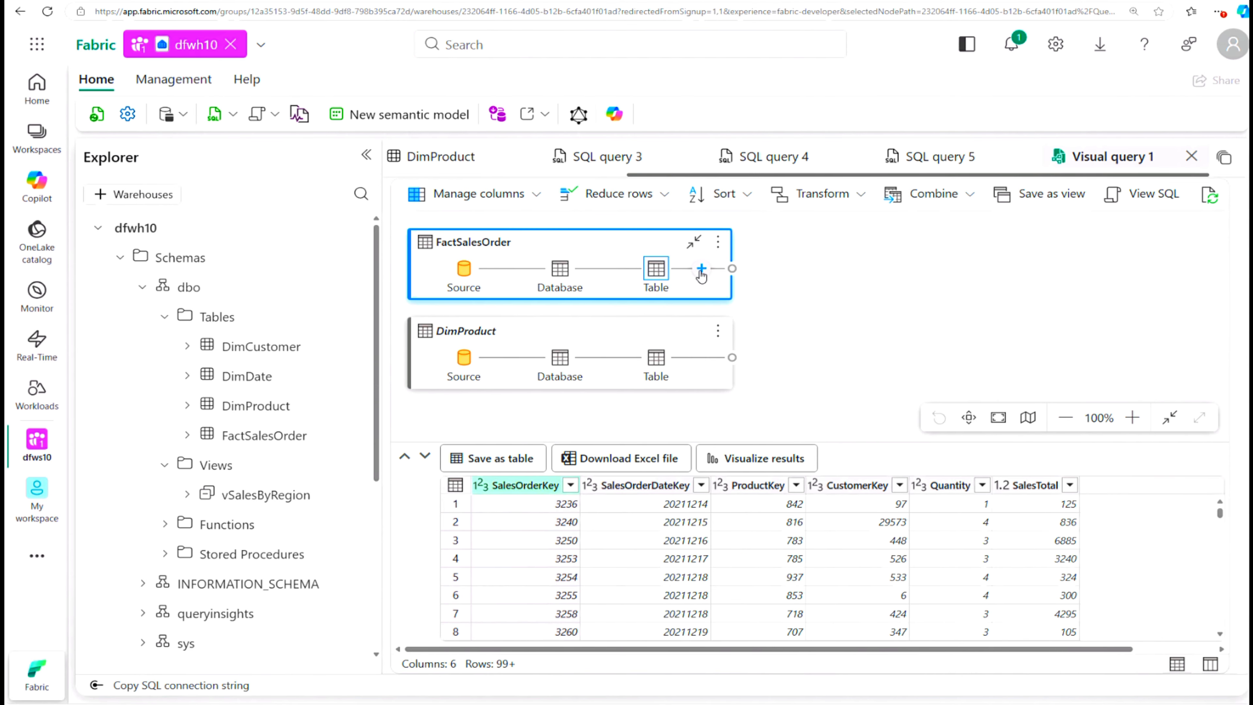
left_click(702, 269)
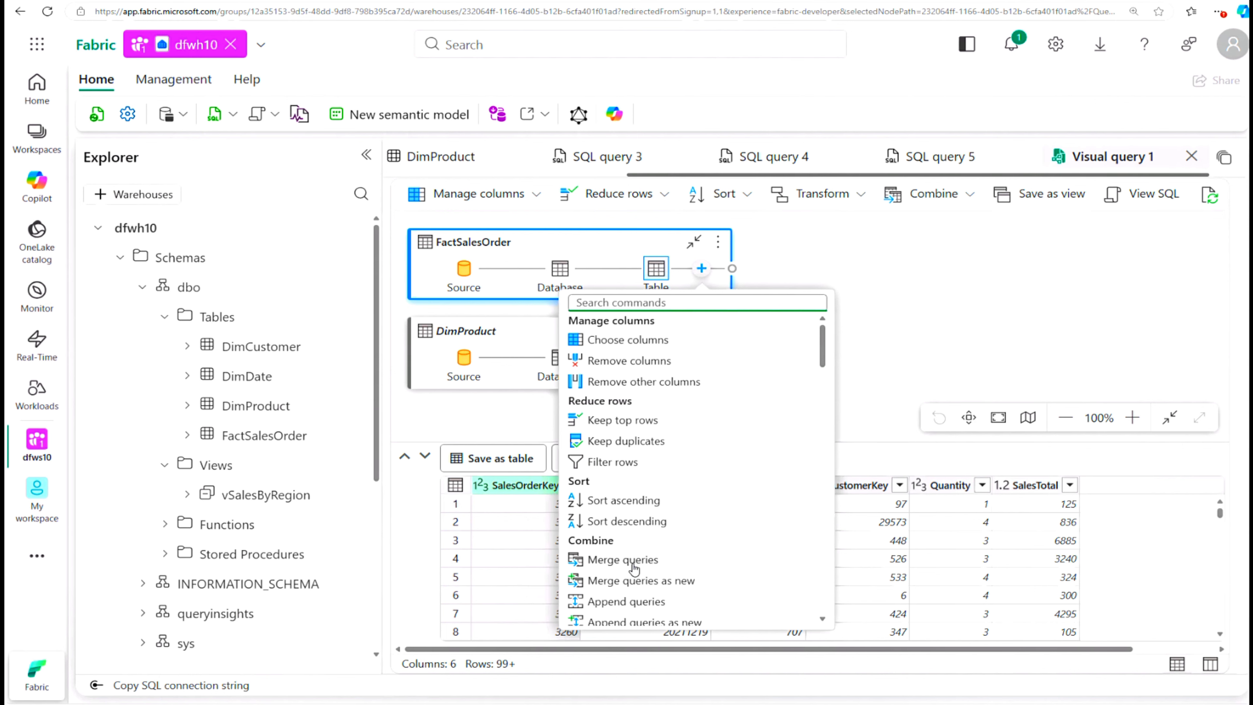
left_click(622, 559)
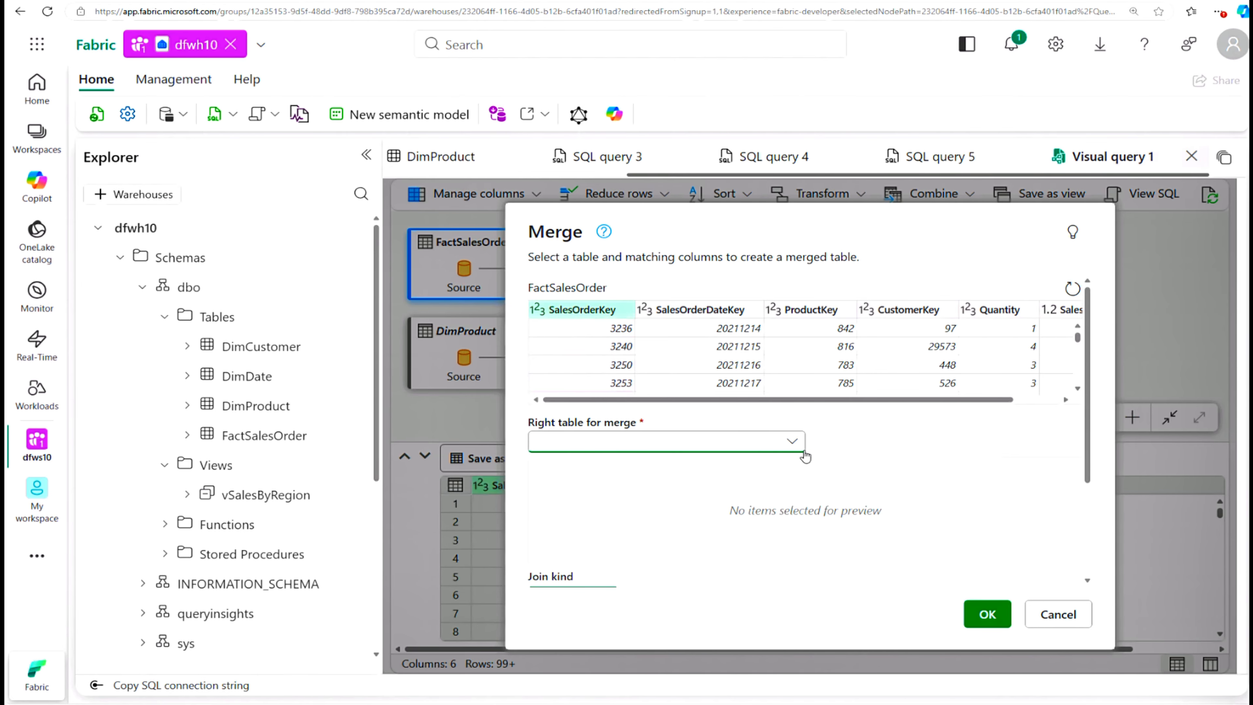
left_click(791, 442)
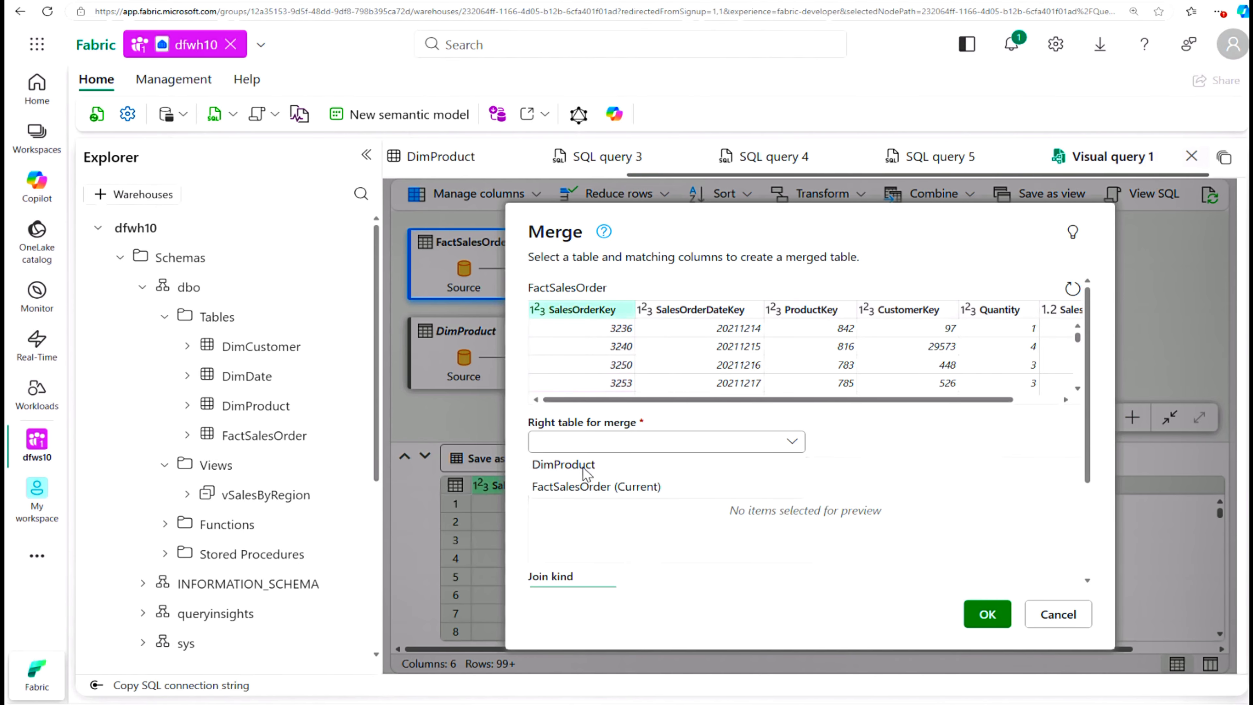
left_click(584, 472)
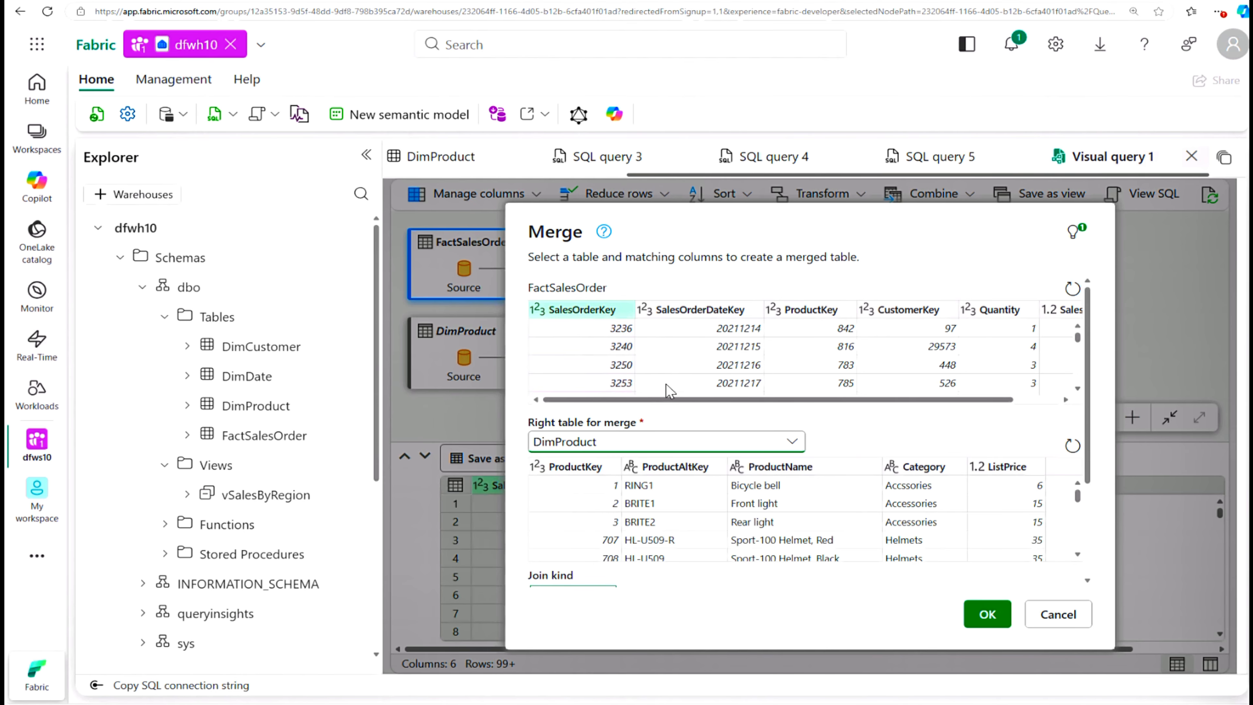
left_click(802, 314)
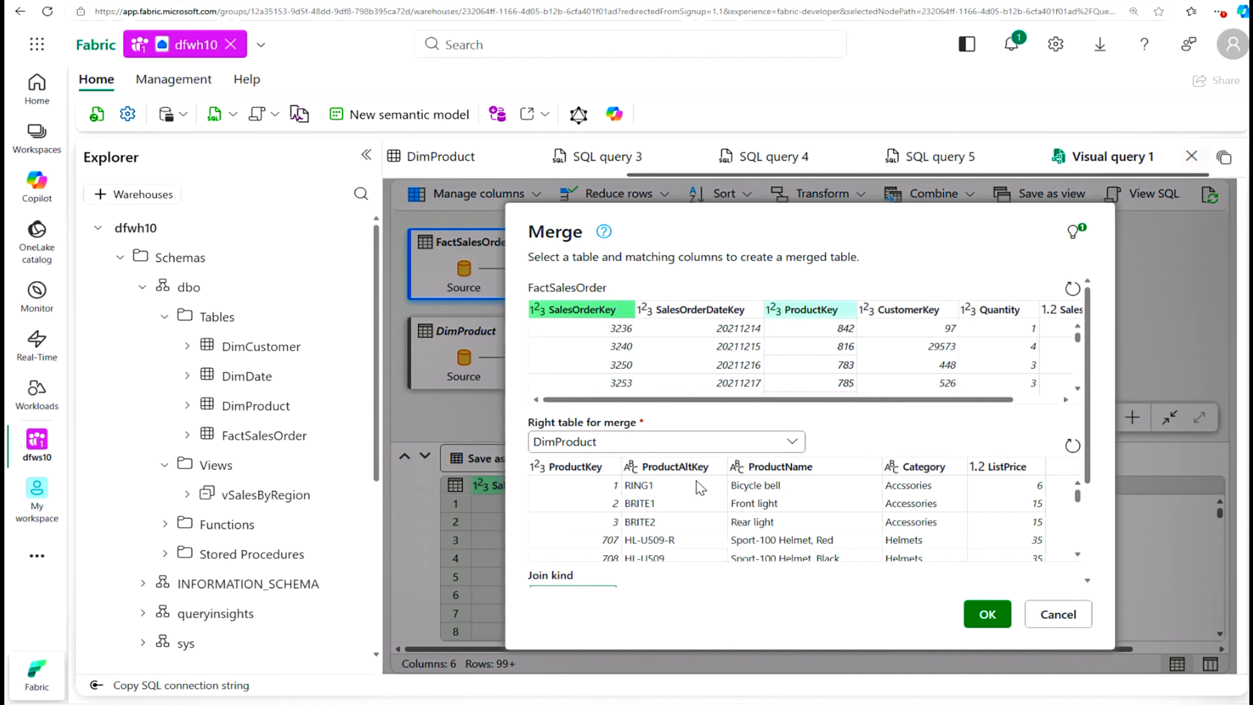
left_click(593, 468)
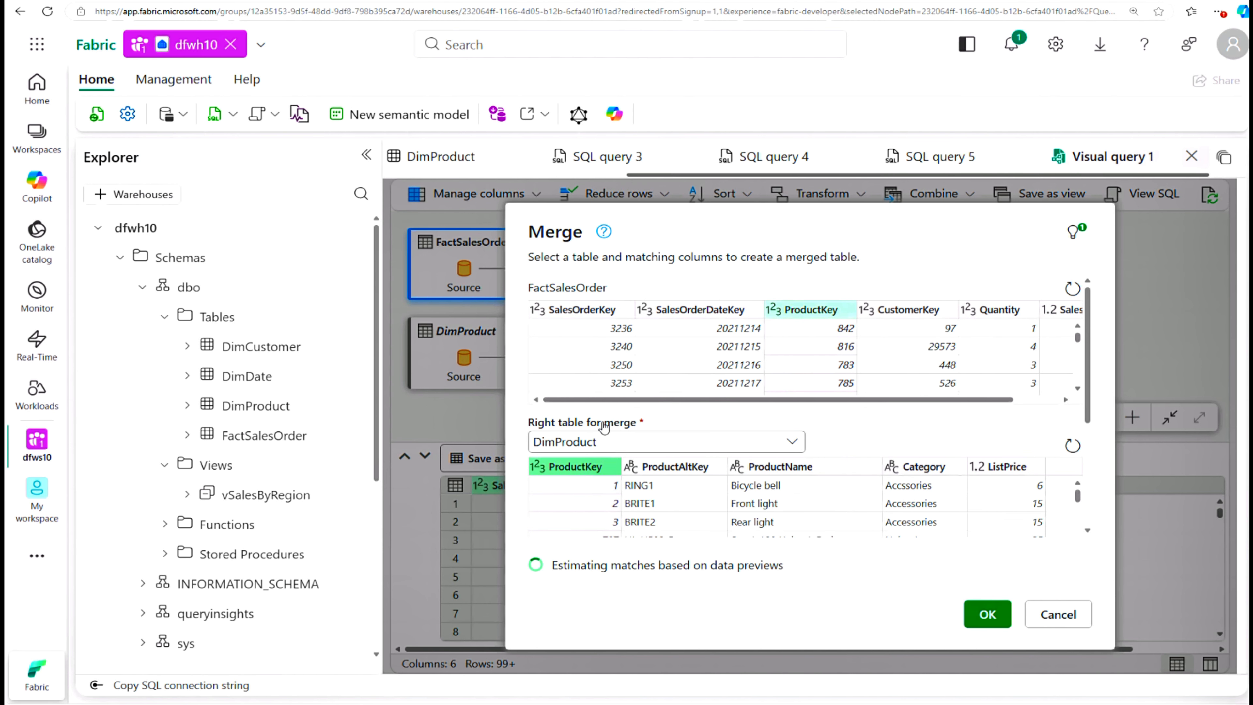
left_click_drag(1091, 425, 1090, 531)
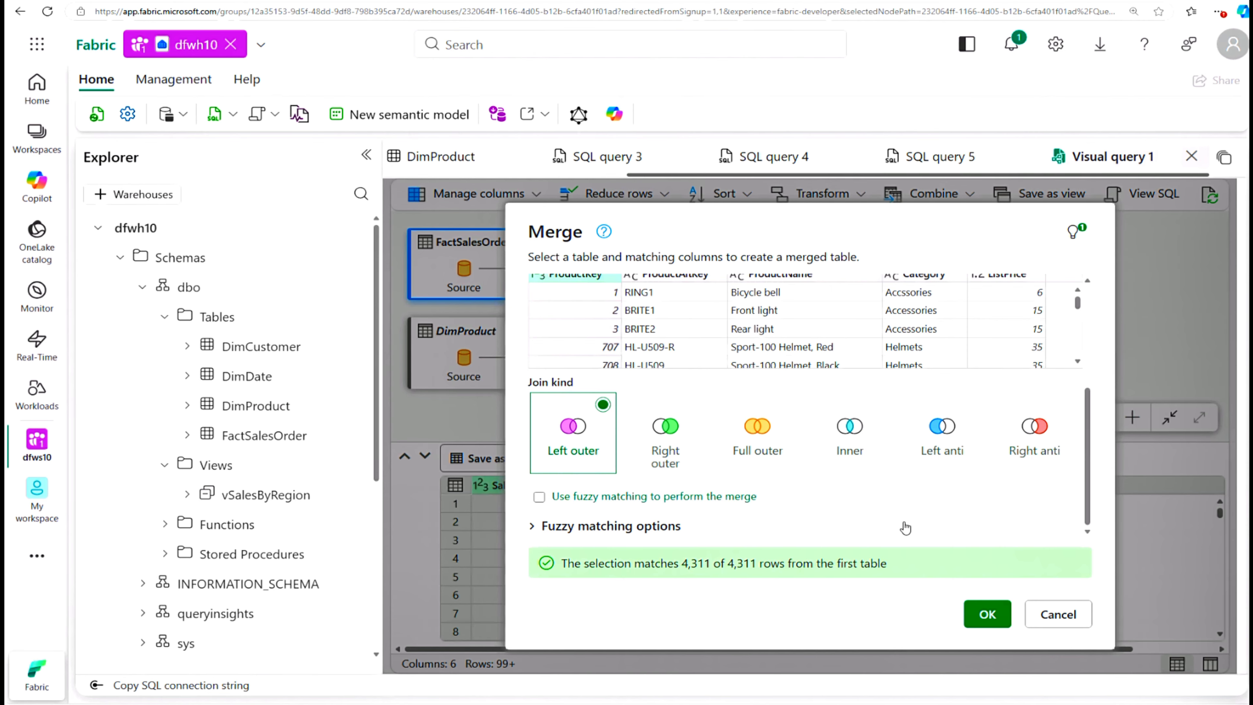
left_click(533, 526)
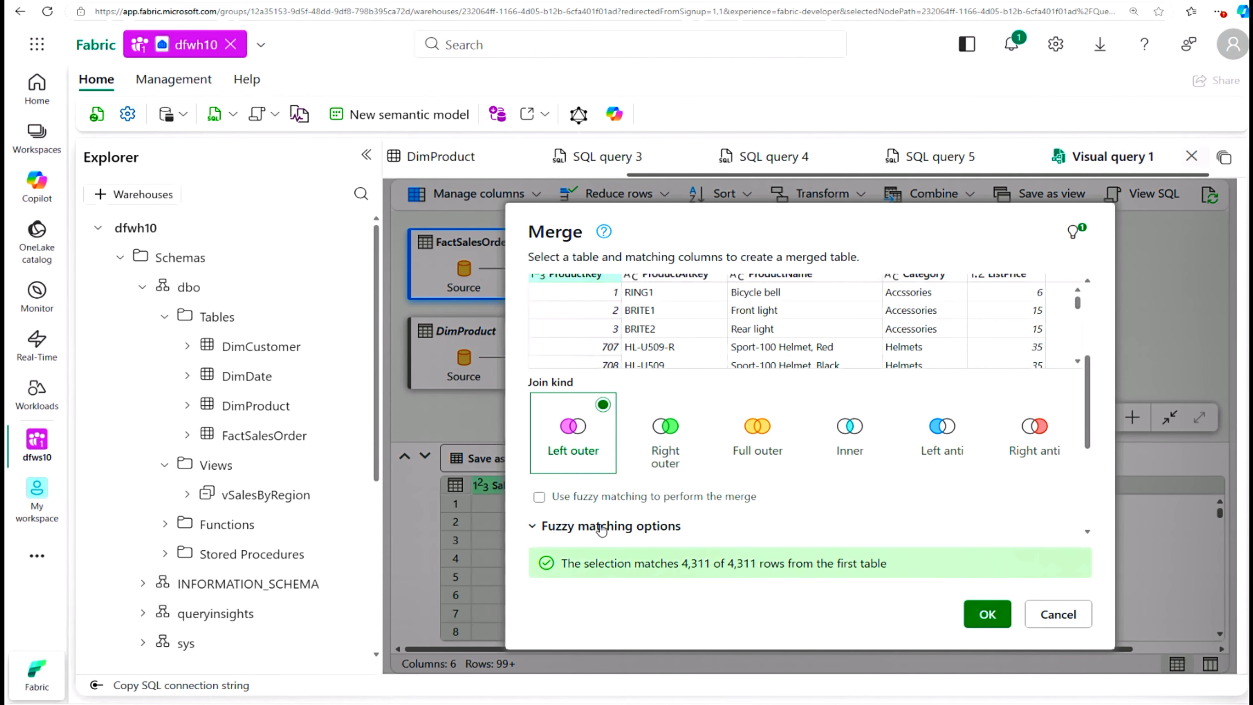
left_click(987, 615)
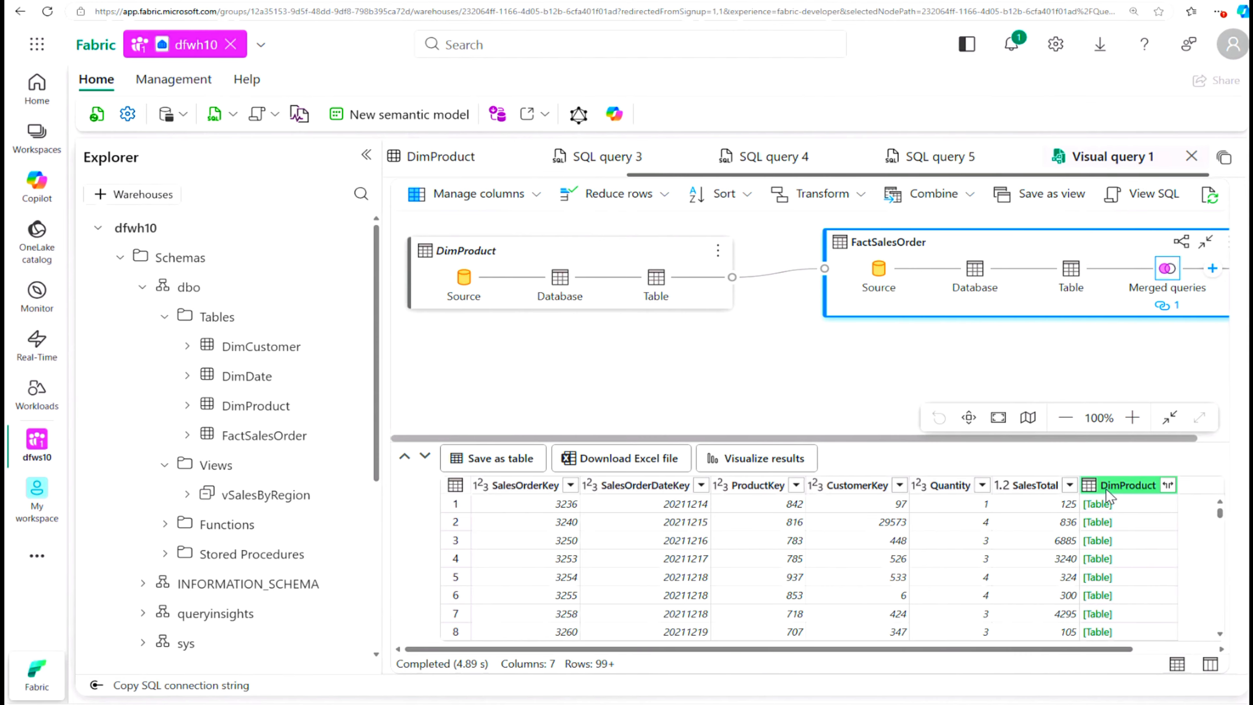
Expand the merged DimProduct column to include only ProductName
left_click(1169, 488)
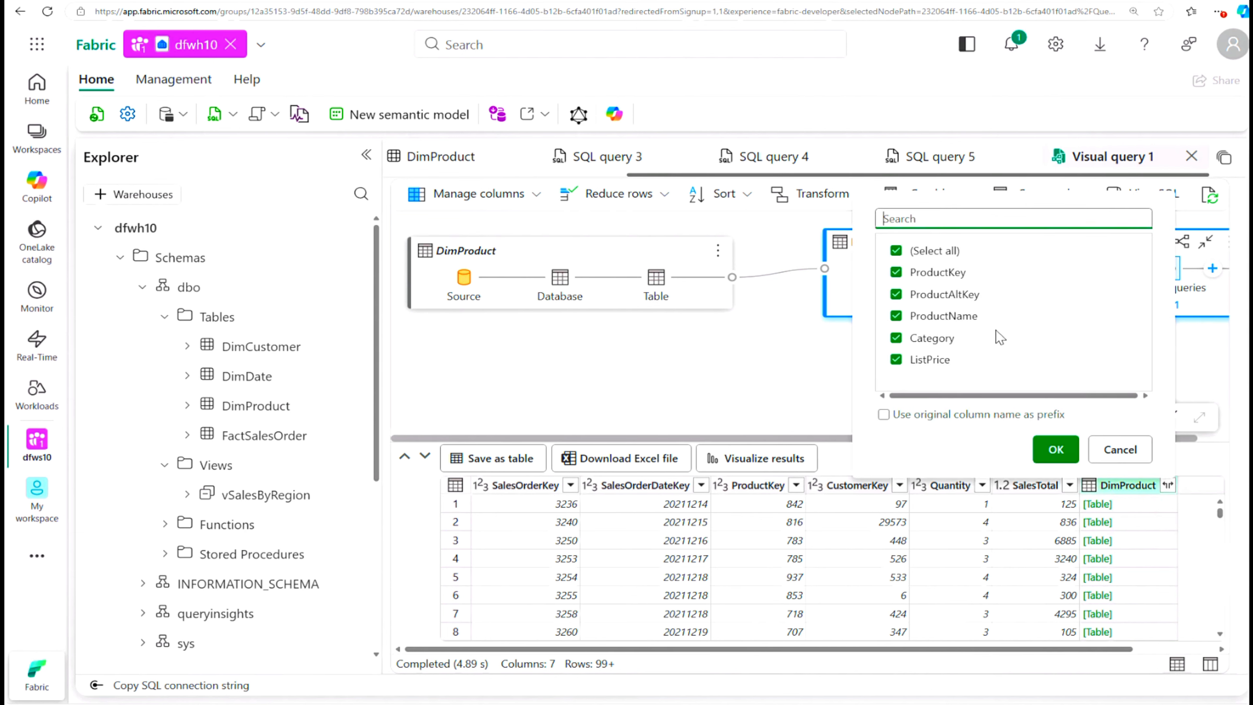
left_click(896, 251)
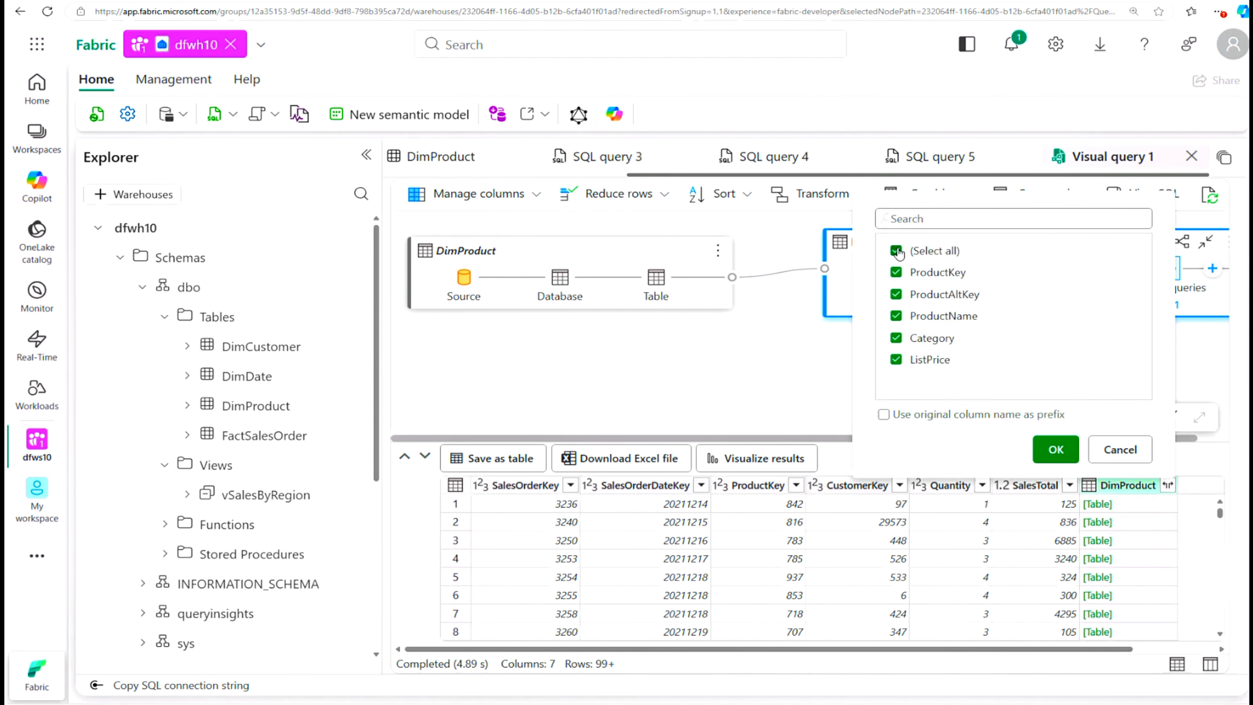
left_click(897, 317)
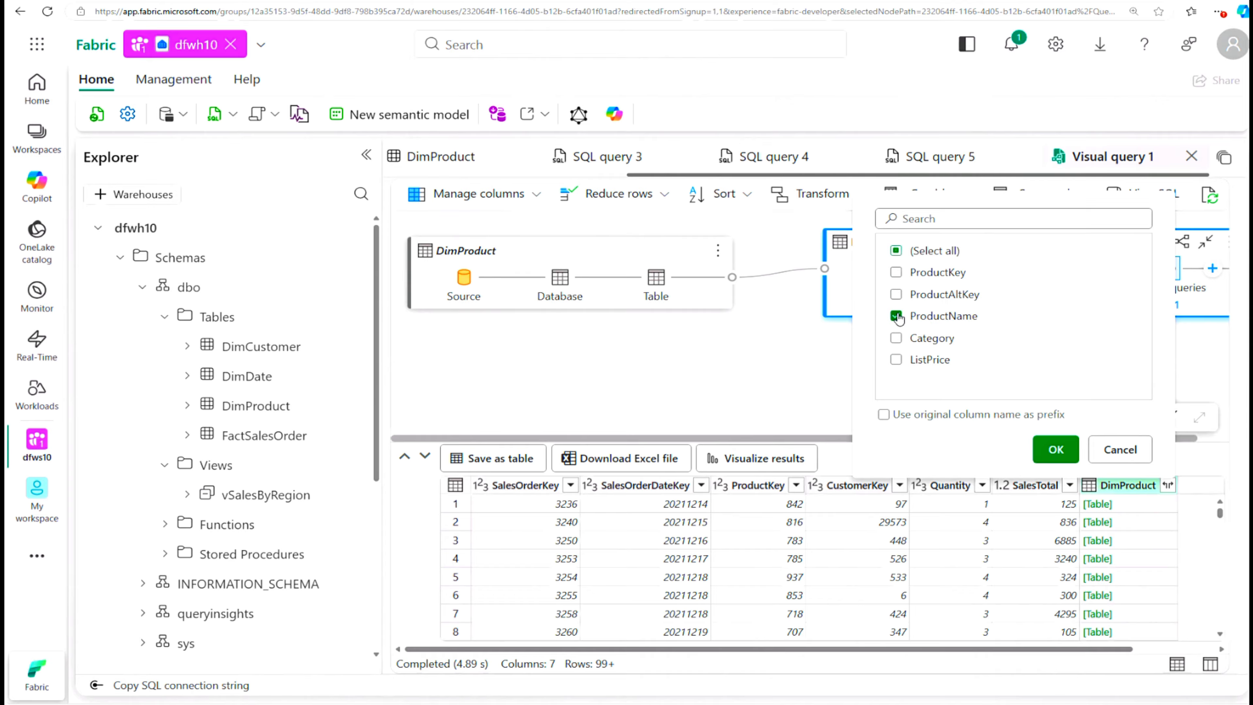
left_click(1055, 449)
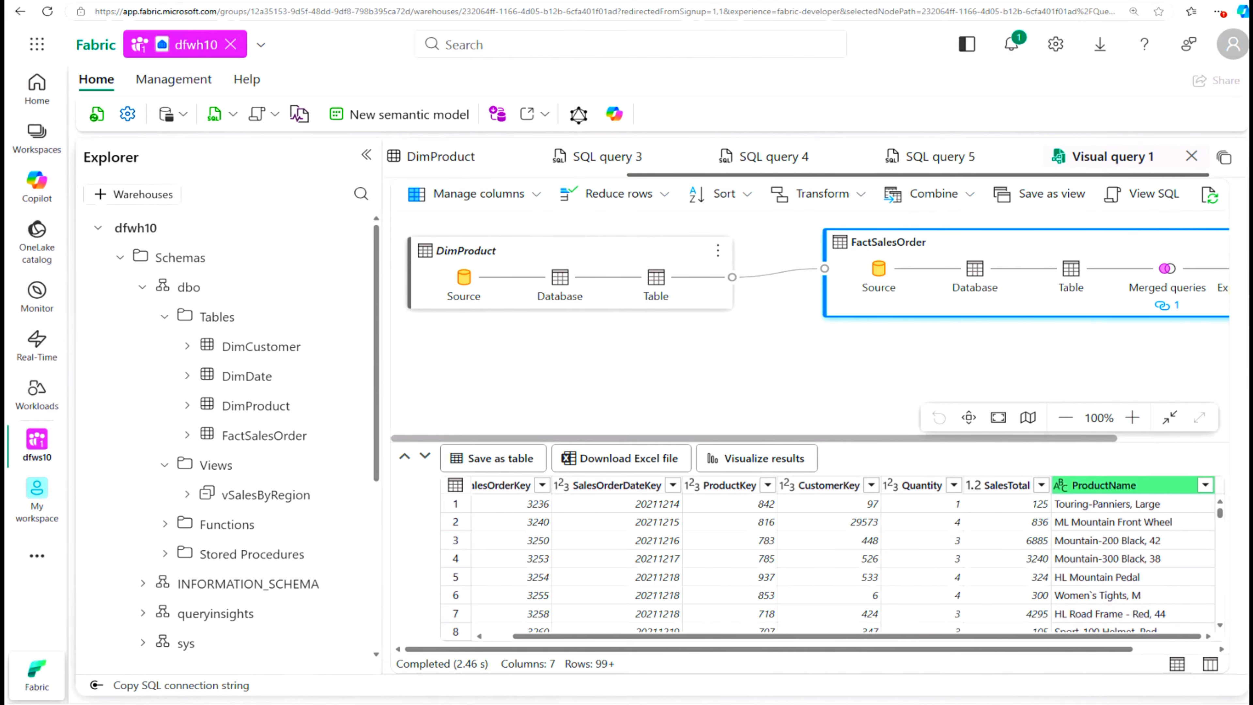
View the result visualization editor without saving a report, and download the visual query results as an Excel file
left_click(757, 467)
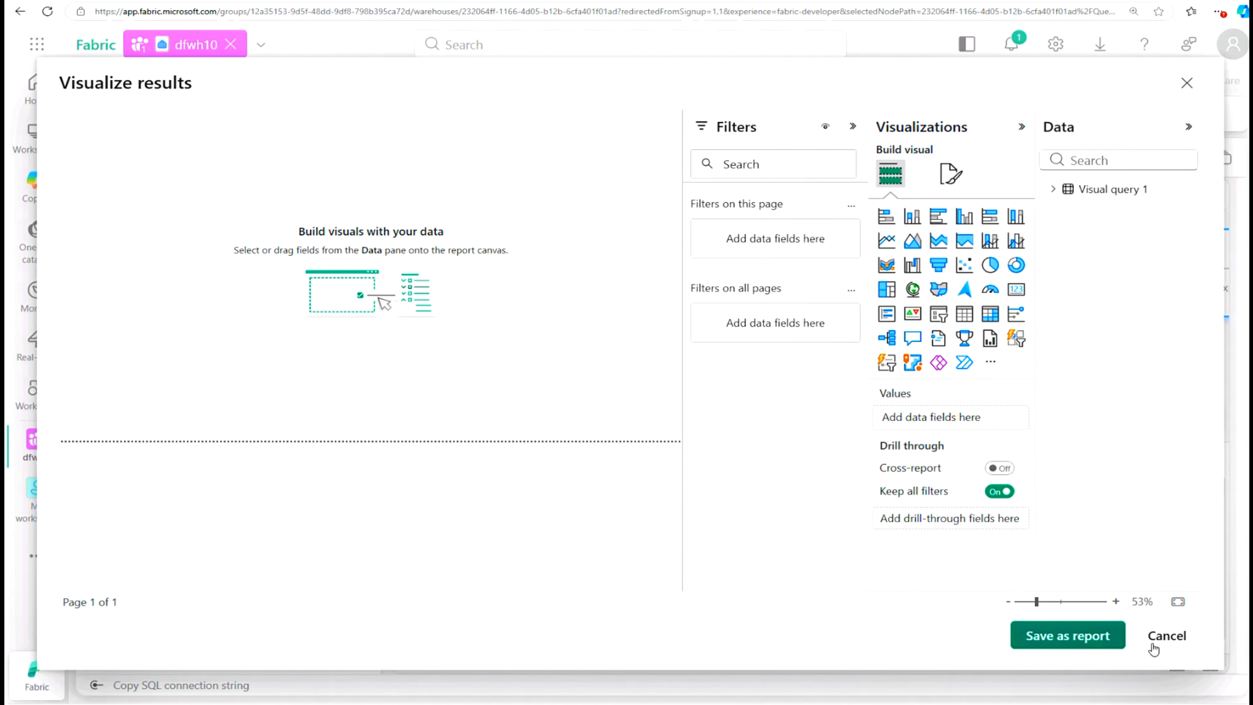
left_click(1168, 635)
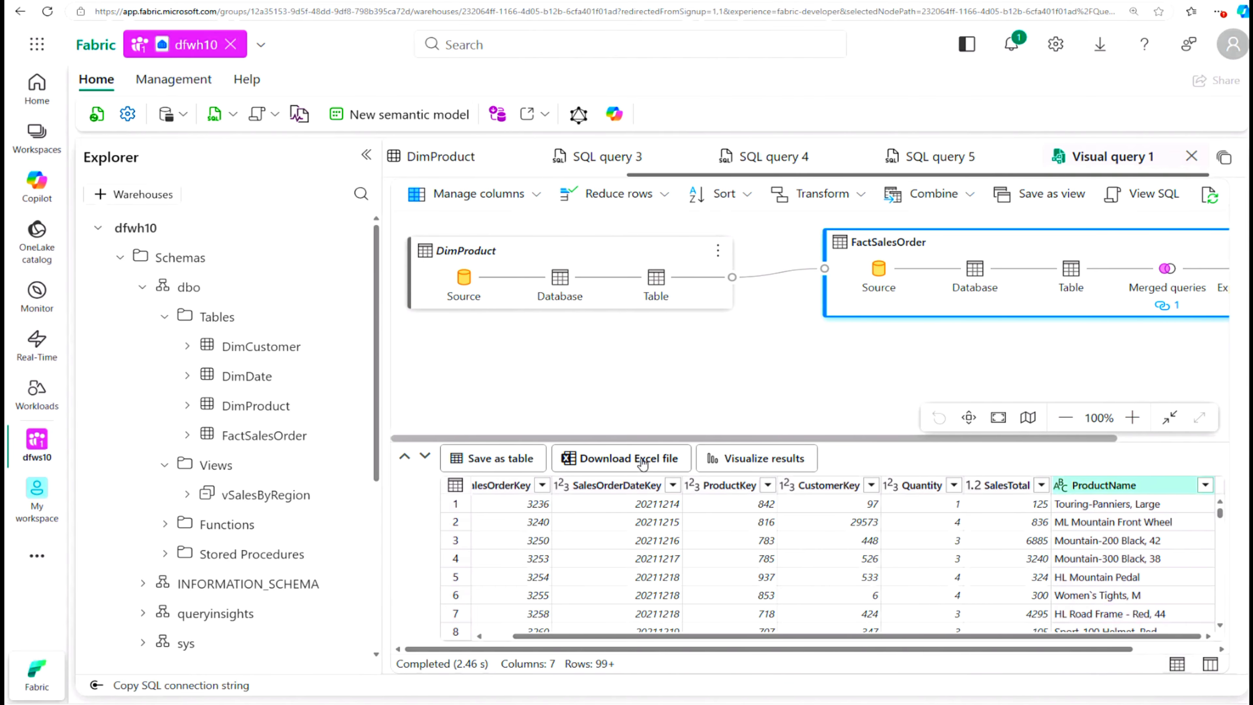
left_click(642, 459)
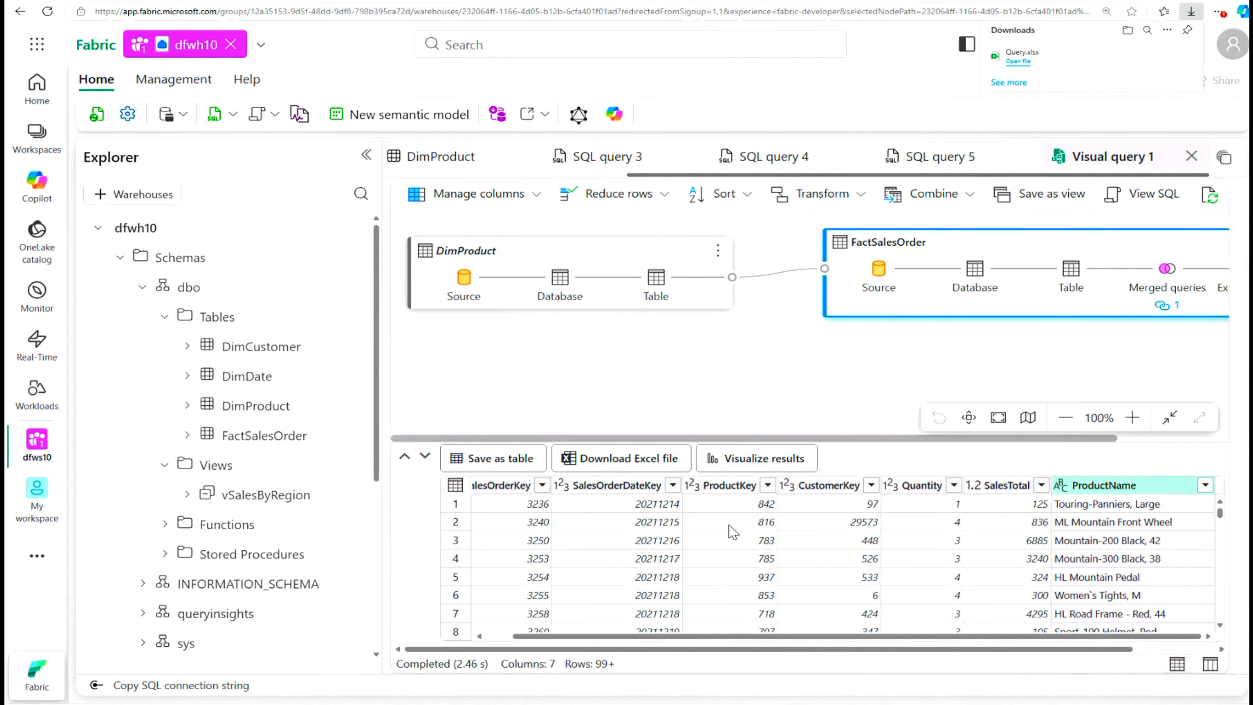
Save the visual query results as a table named test01 in the dbo schema of dfwh10
left_click(496, 458)
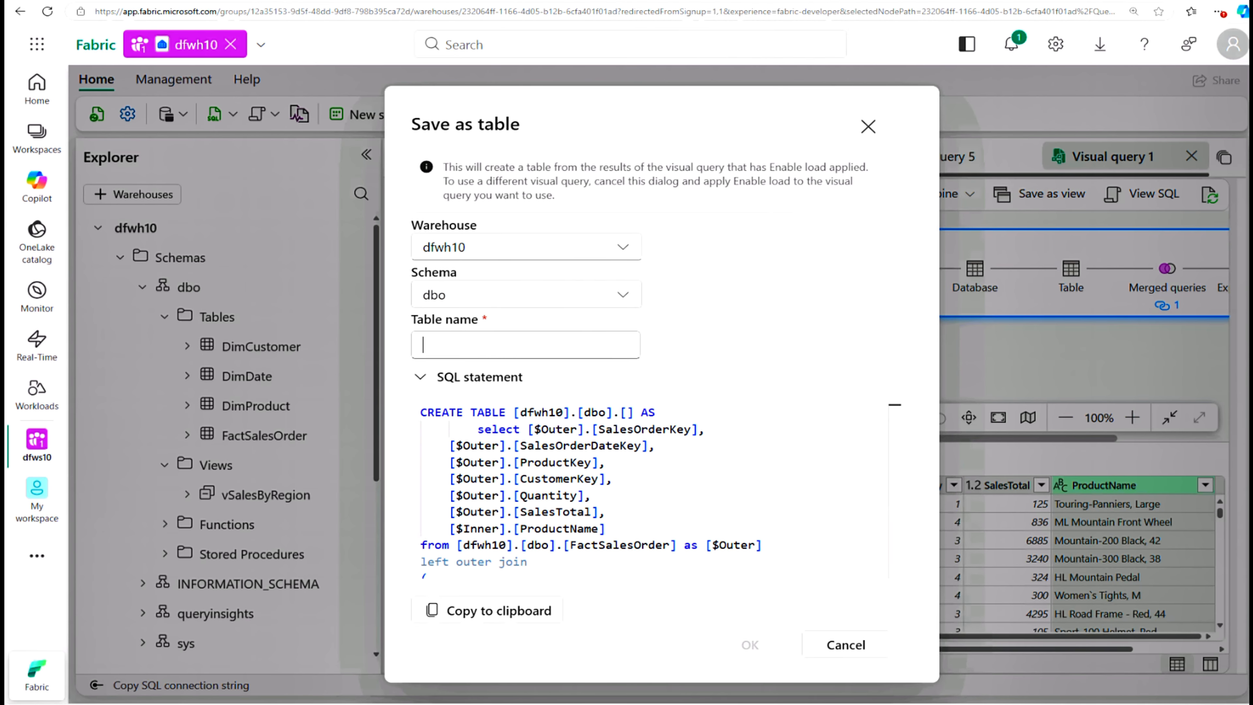
type("test01")
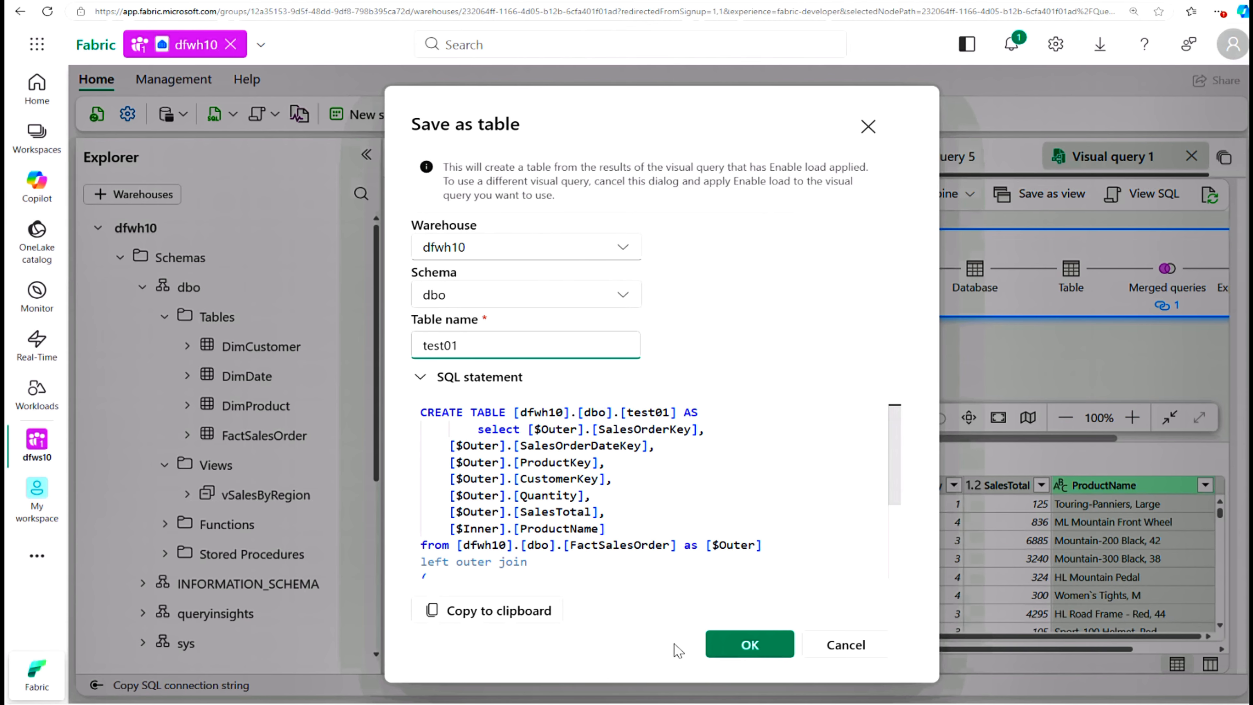
left_click(745, 646)
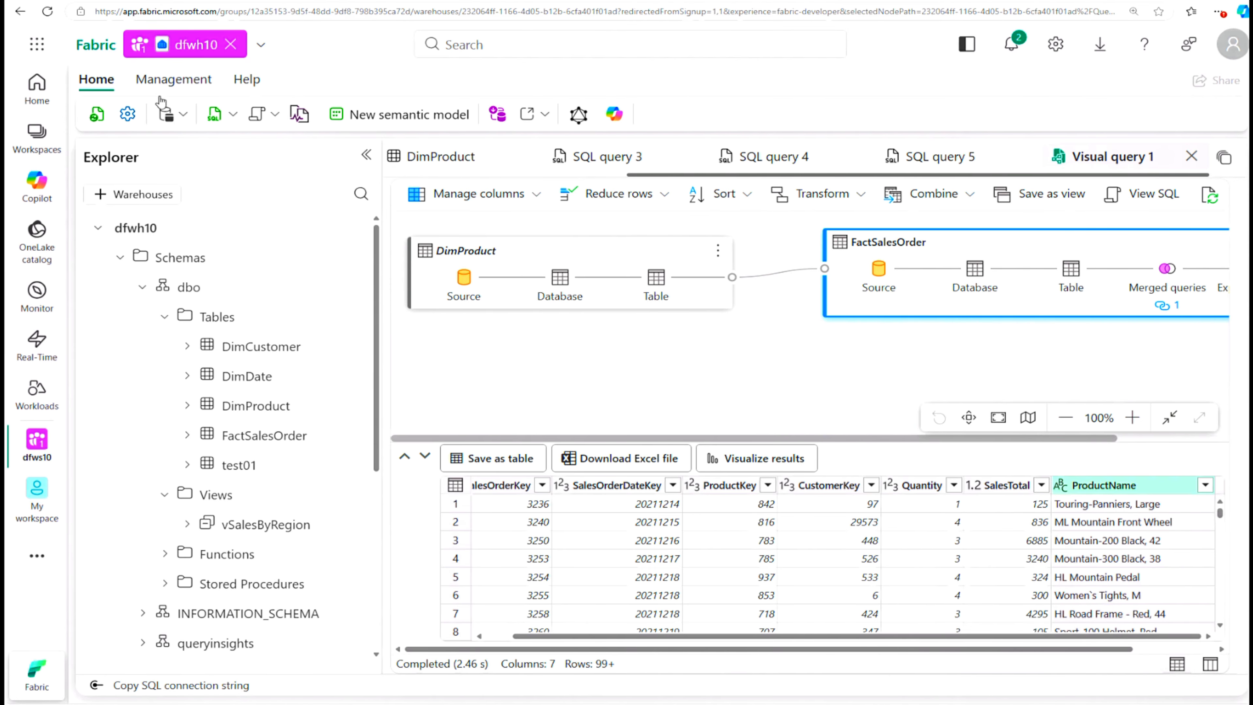
Create a semantic model named dfsm10 in workspace dfws10 with the tables DimCustomer, DimDate, DimProduct and FactSalesOrder
left_click(412, 121)
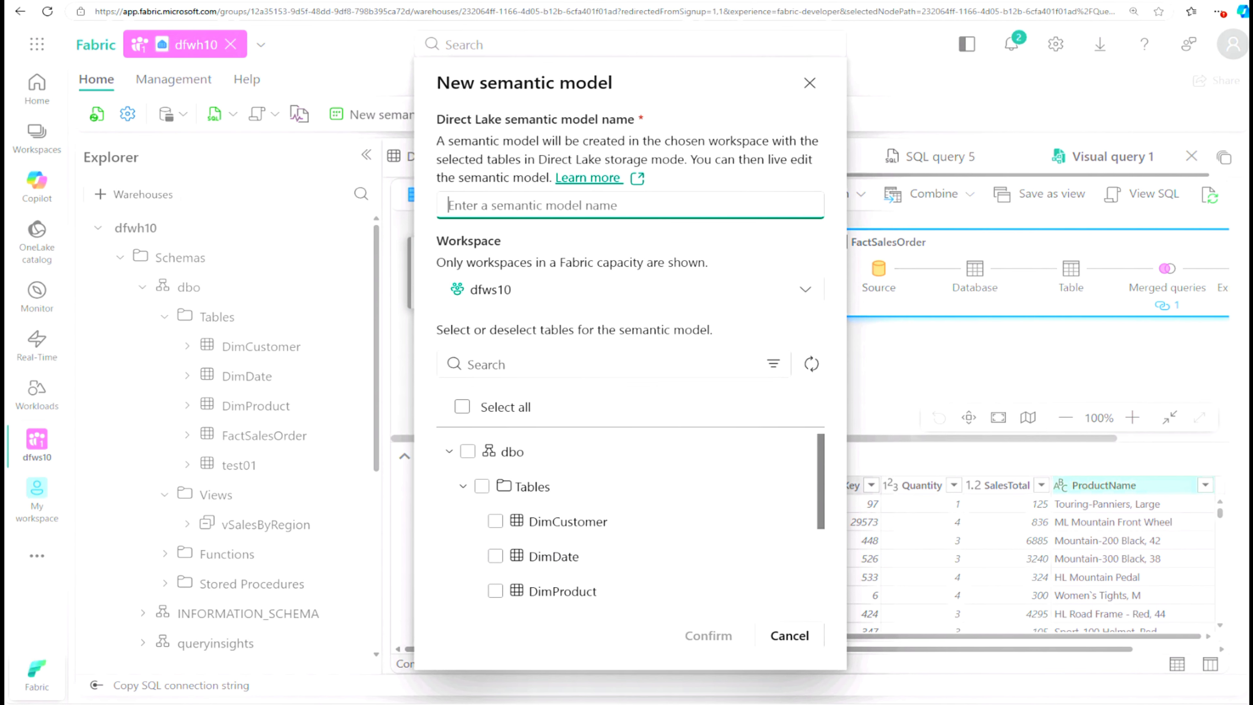
type("dfsm10")
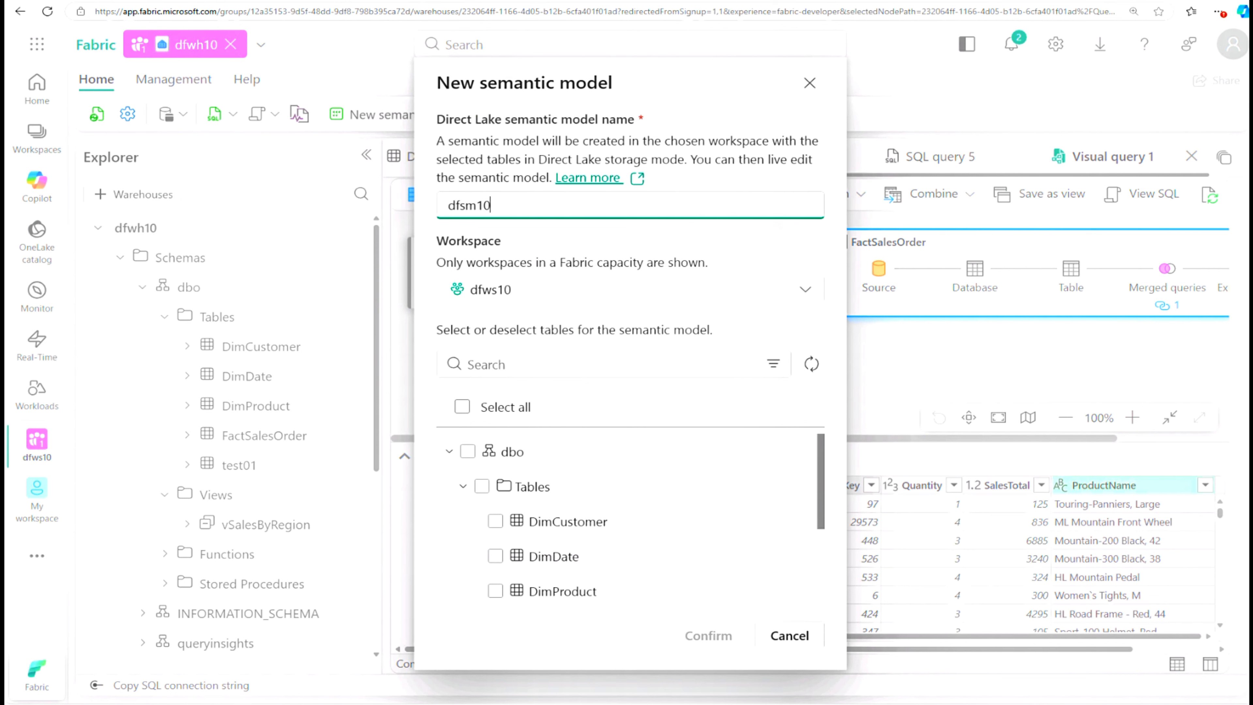
left_click(768, 243)
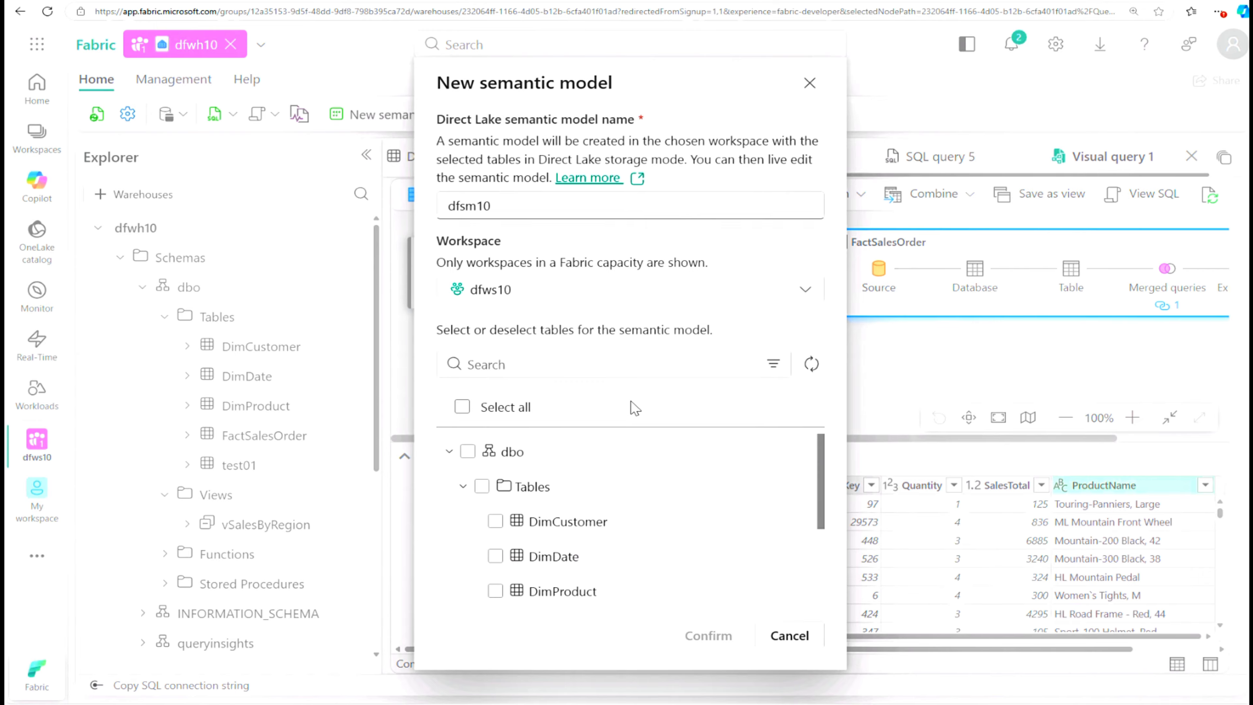
left_click_drag(822, 481, 821, 506)
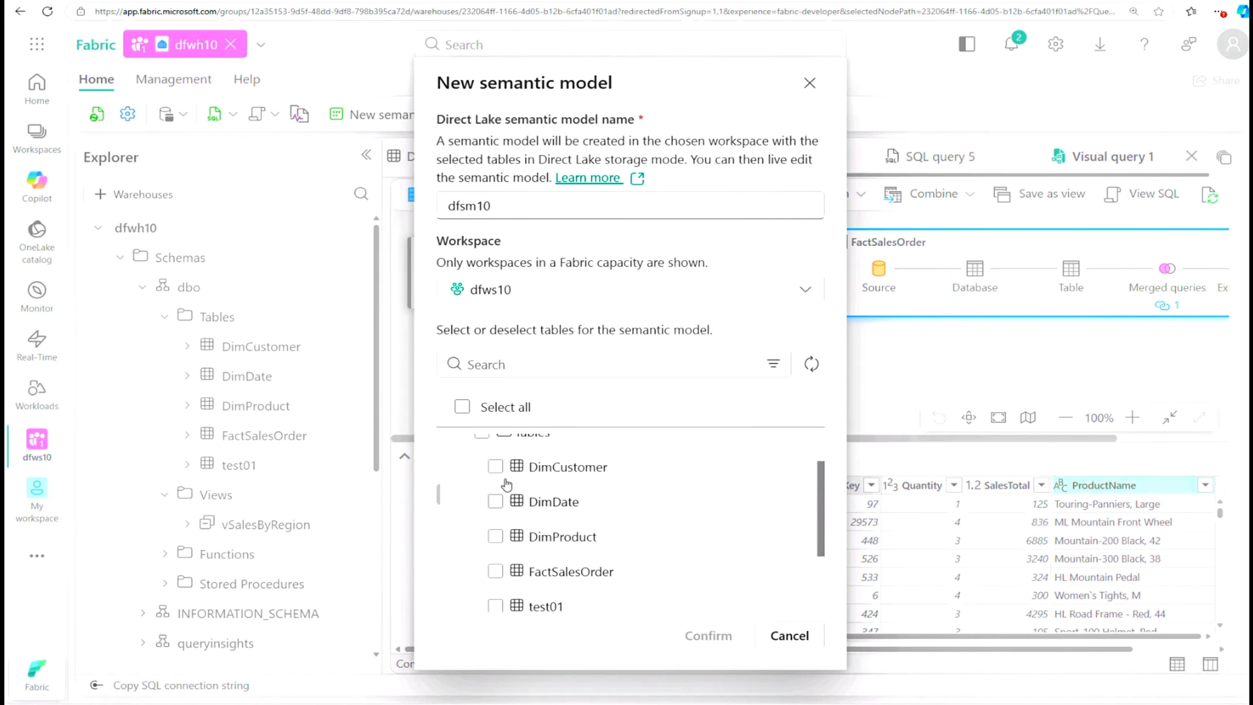
left_click(496, 467)
left_click(495, 503)
left_click(496, 537)
left_click(495, 571)
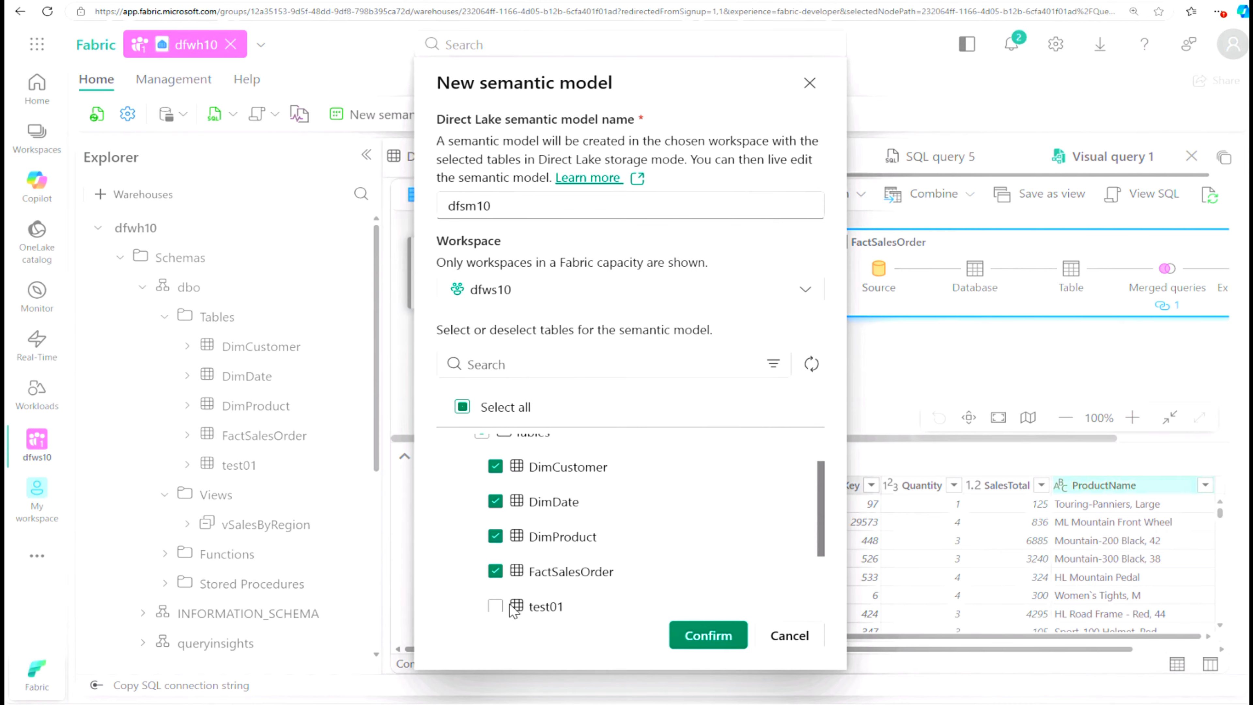
left_click(708, 637)
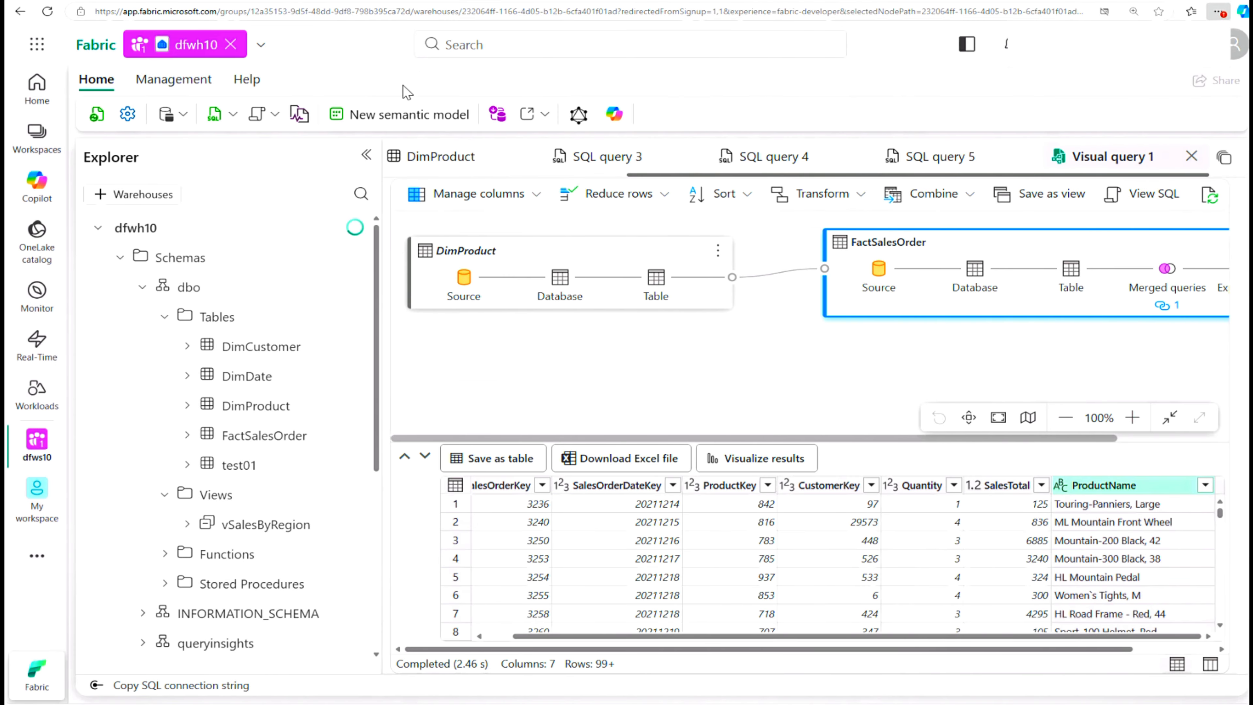
Open the dfsm10 semantic model from workspace dfws10 in its model view and dismiss the introductory notices
left_click(35, 441)
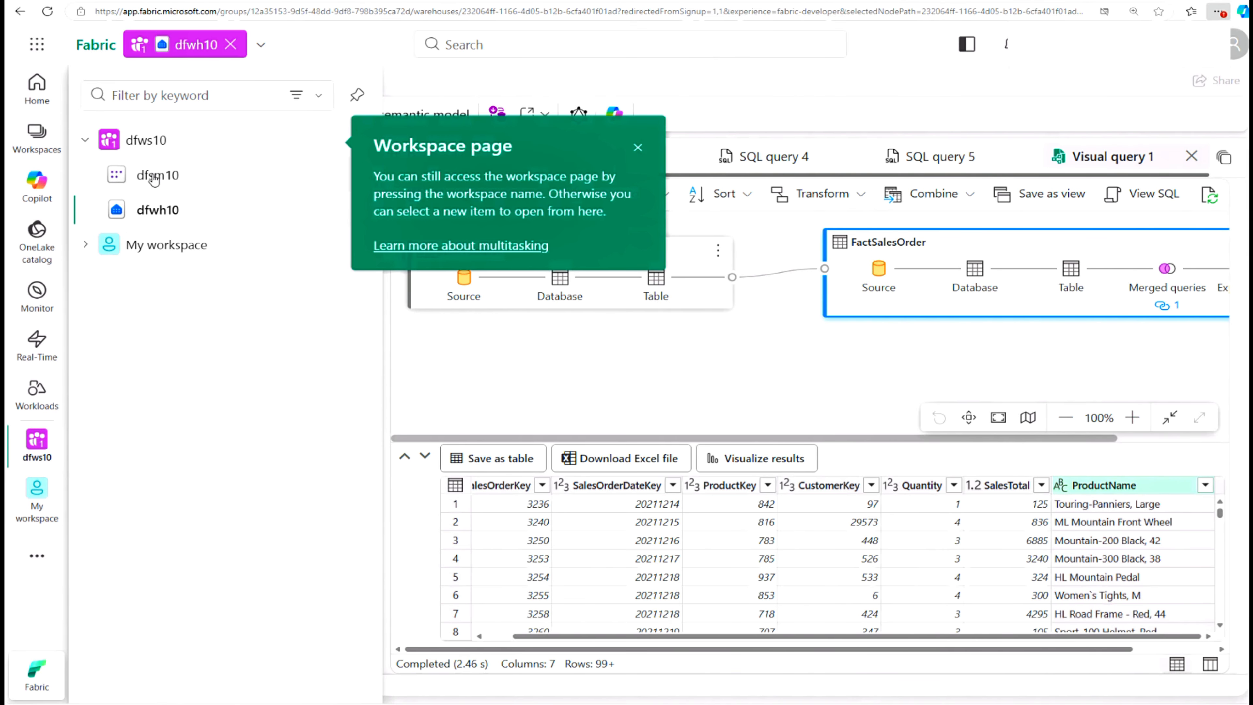
left_click(151, 177)
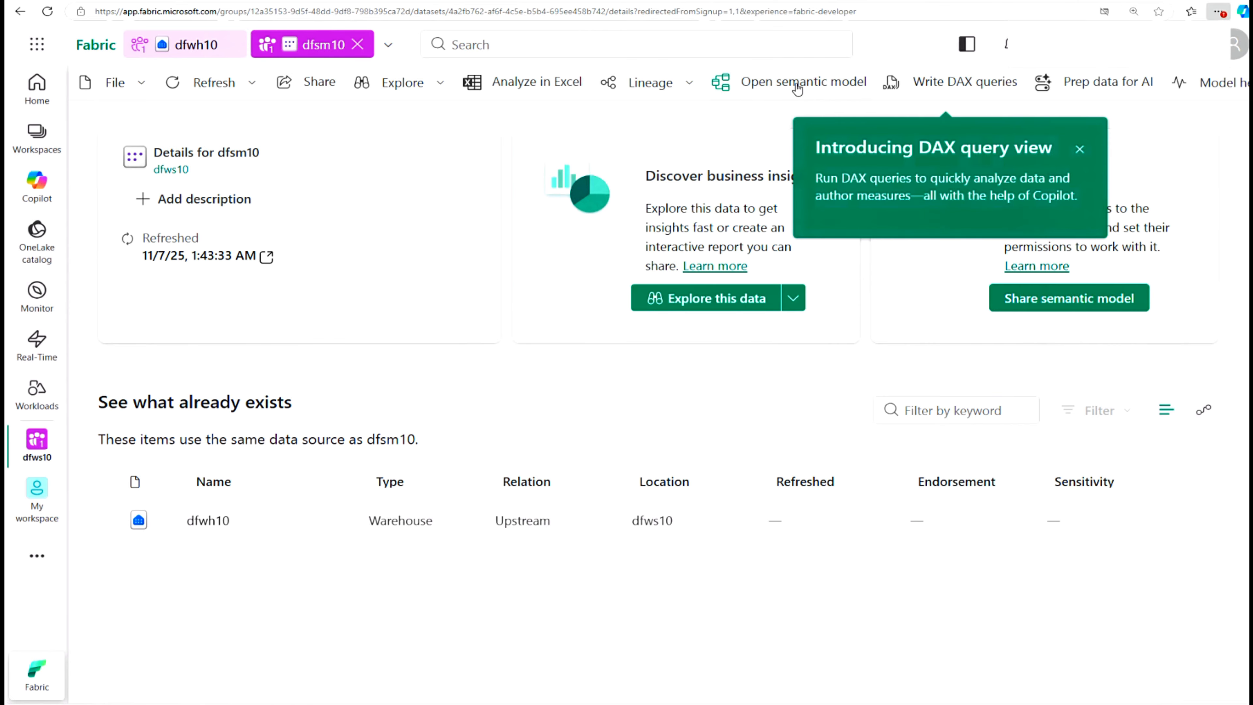
left_click(1080, 149)
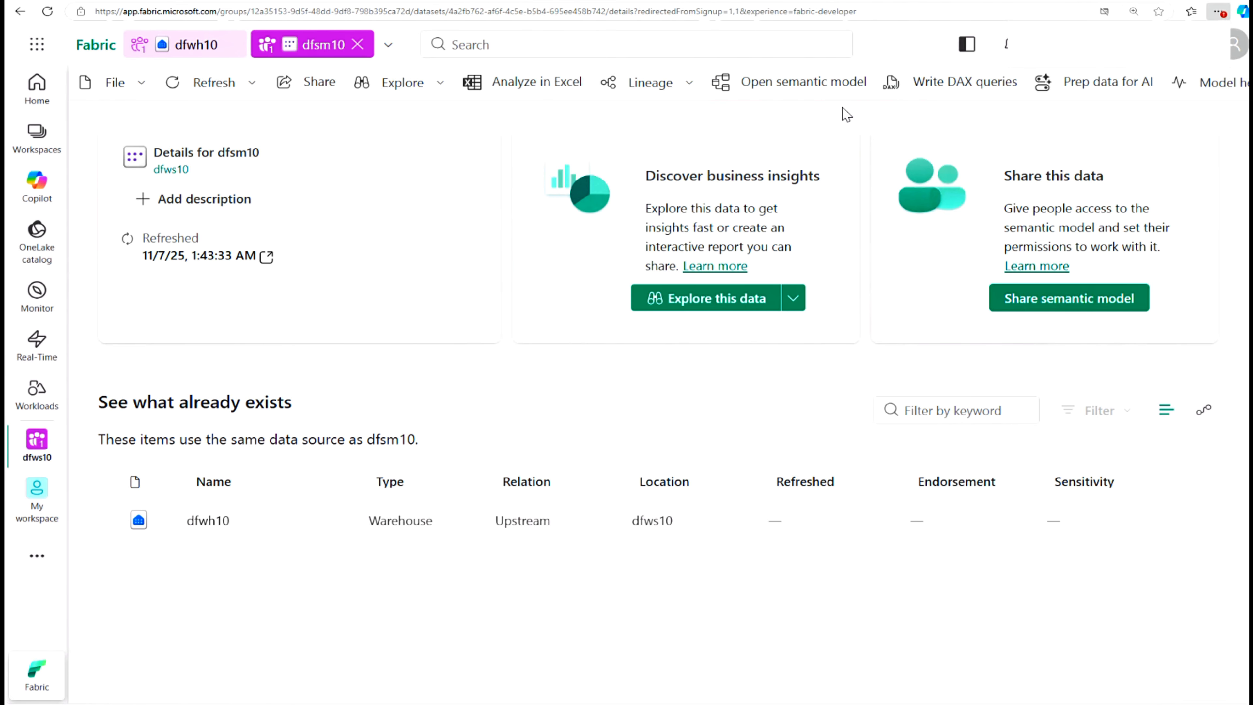
left_click(807, 85)
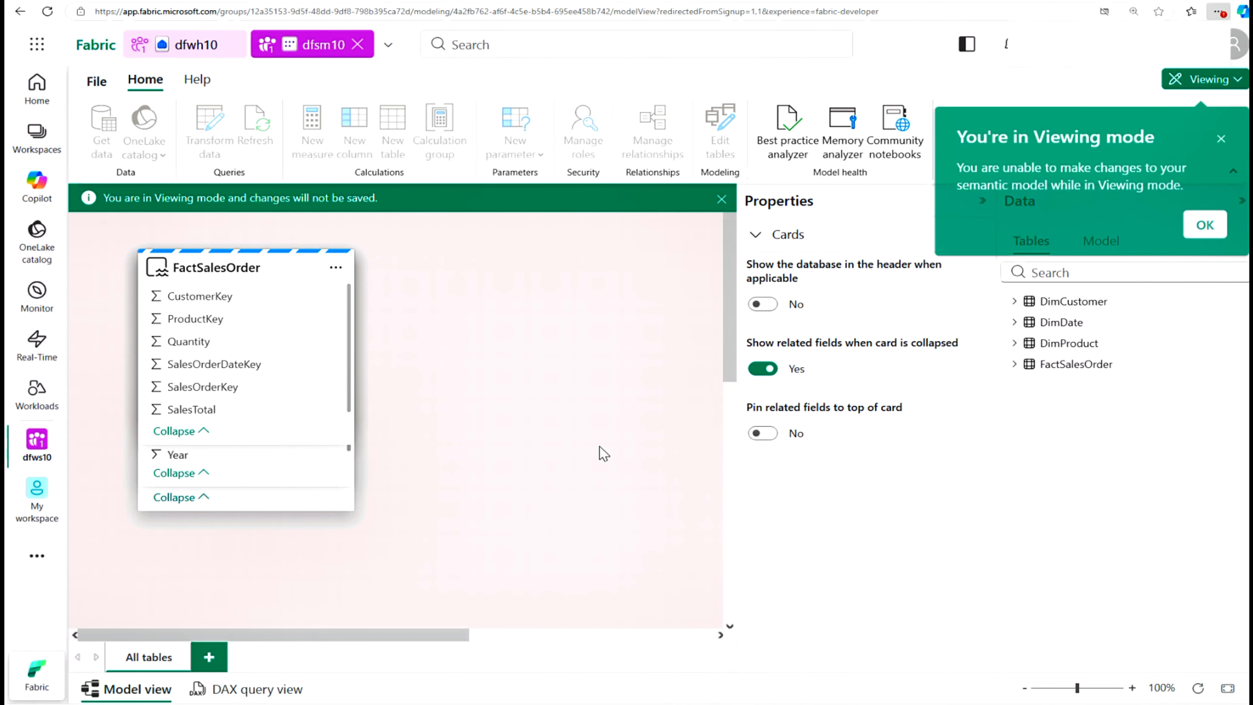
left_click(1222, 142)
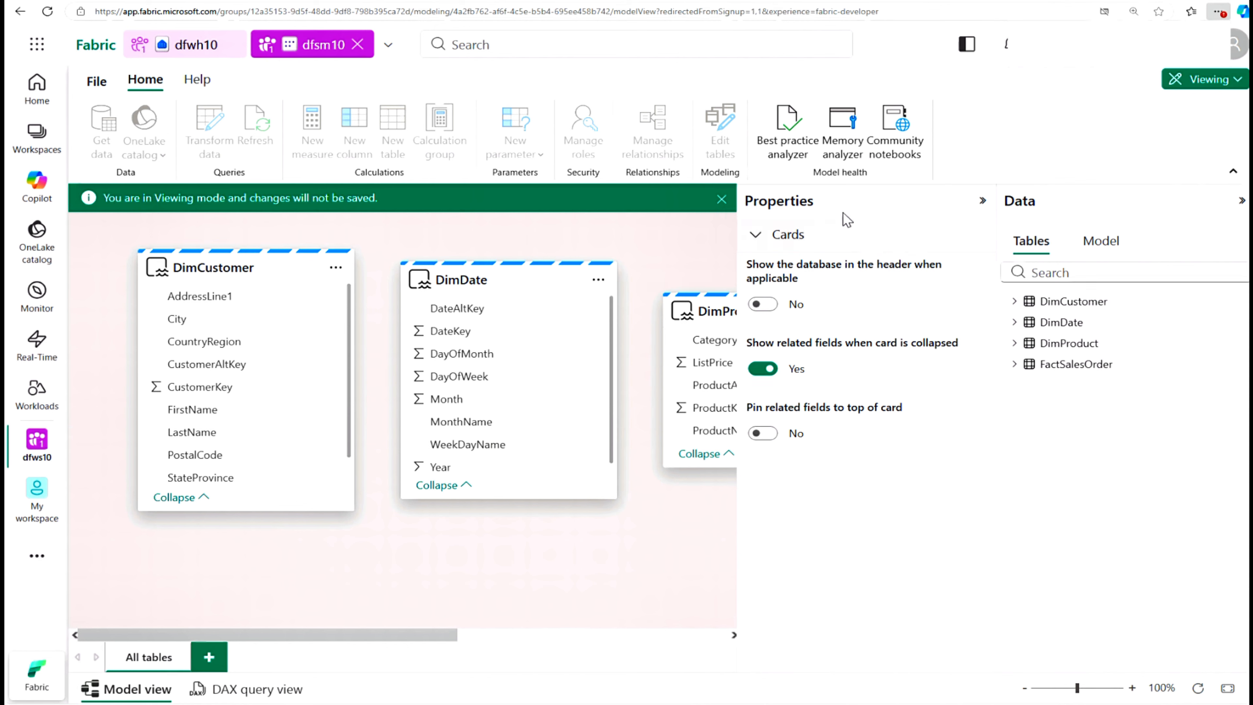
Collapse the Properties and Data panes and switch the semantic model from Viewing to Editing mode
left_click(982, 201)
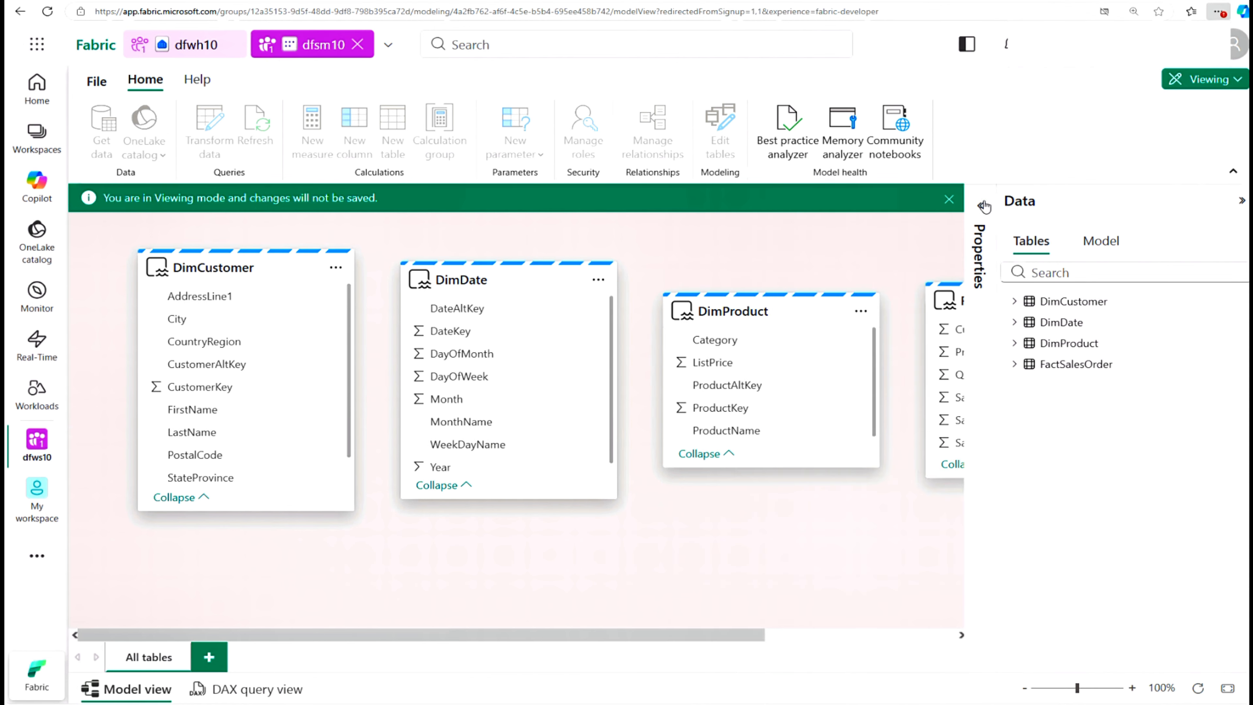
left_click(1242, 203)
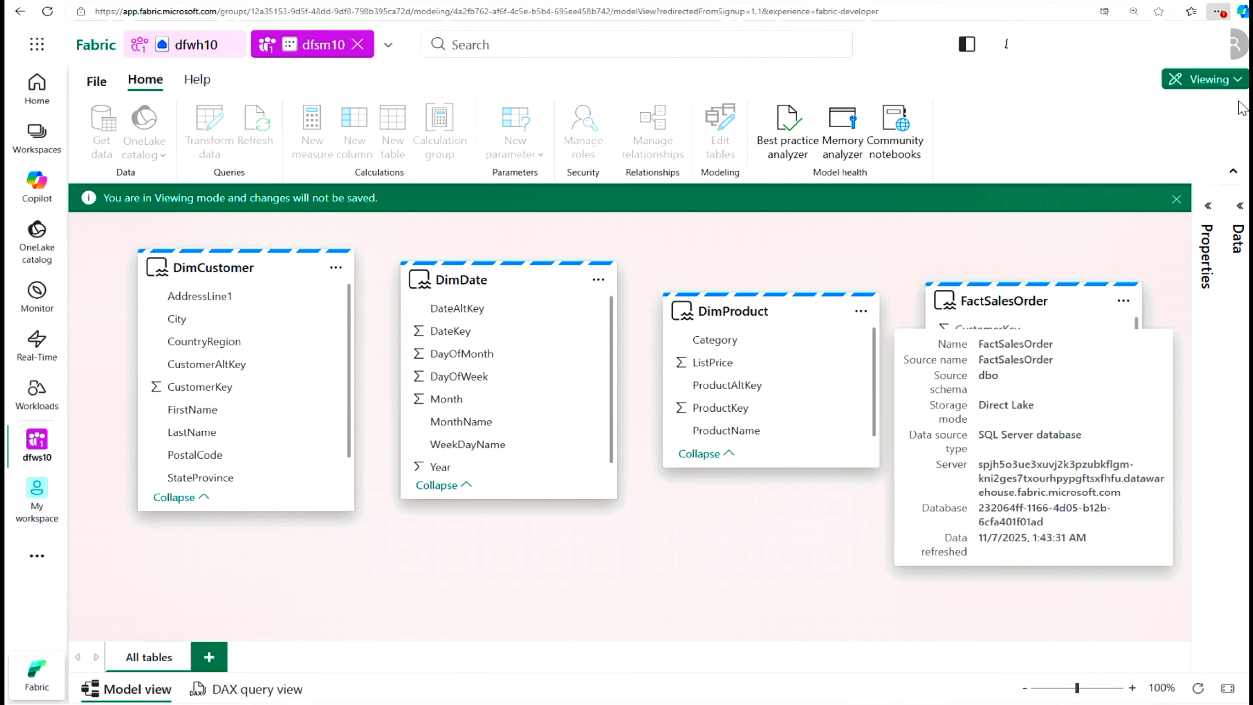
left_click(1237, 80)
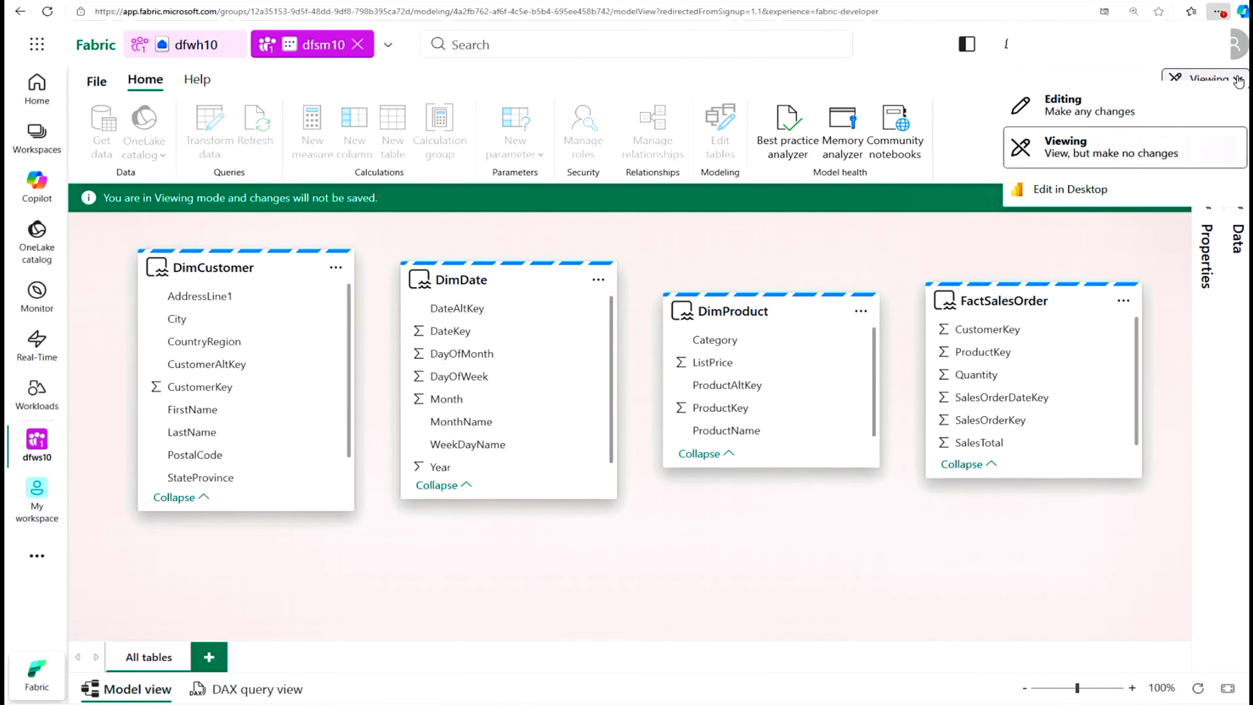
left_click(1113, 111)
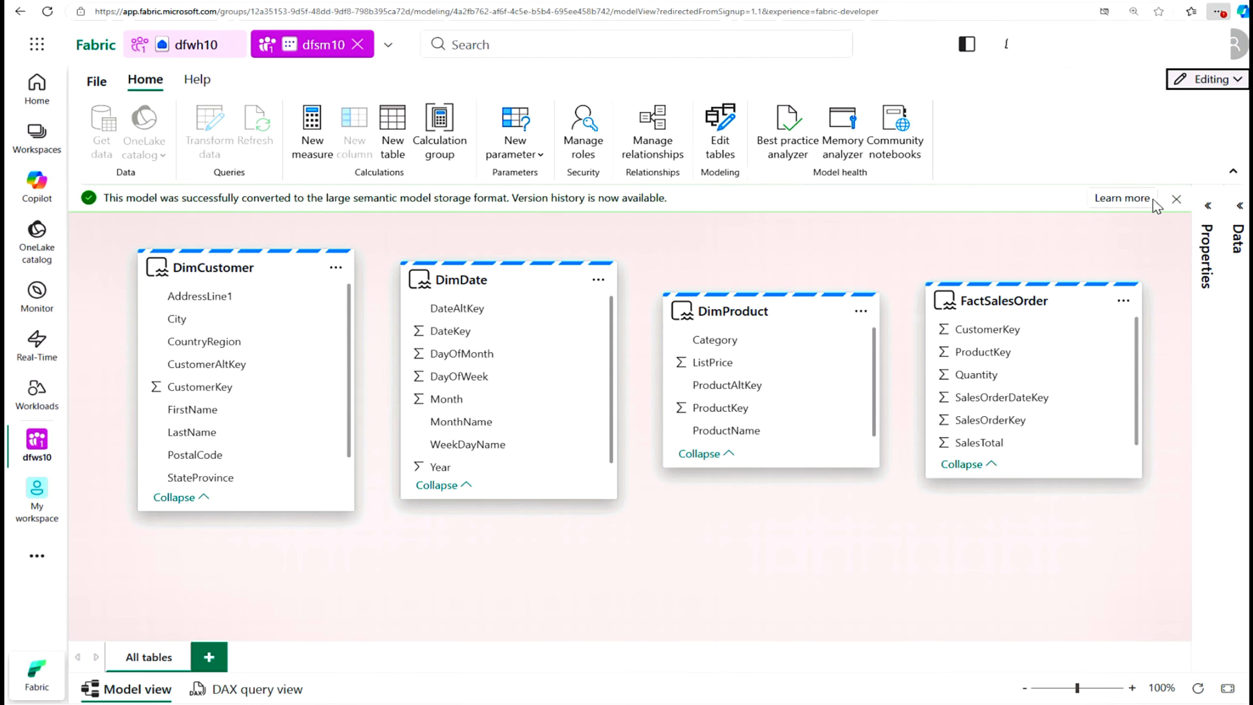
Dismiss the storage format notice and try to relate ProductKey in FactSalesOrder to ProductKey in DimProduct as many to one
left_click(1177, 201)
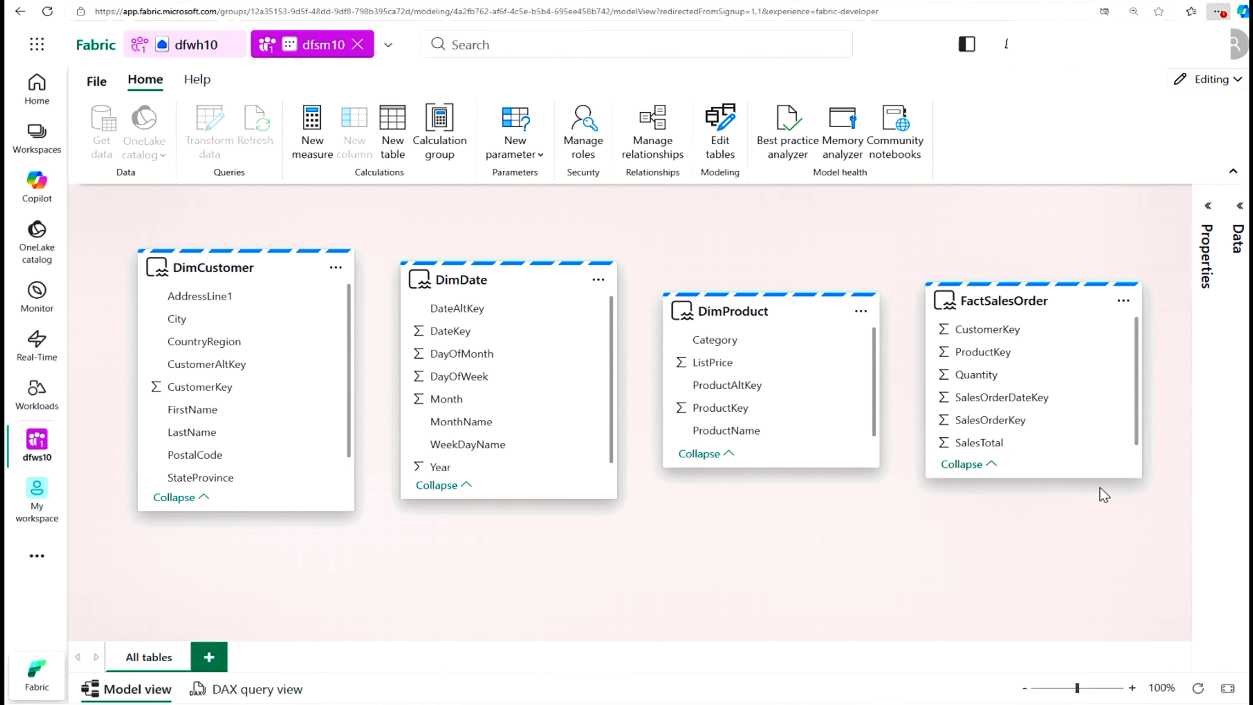
left_click(1001, 355)
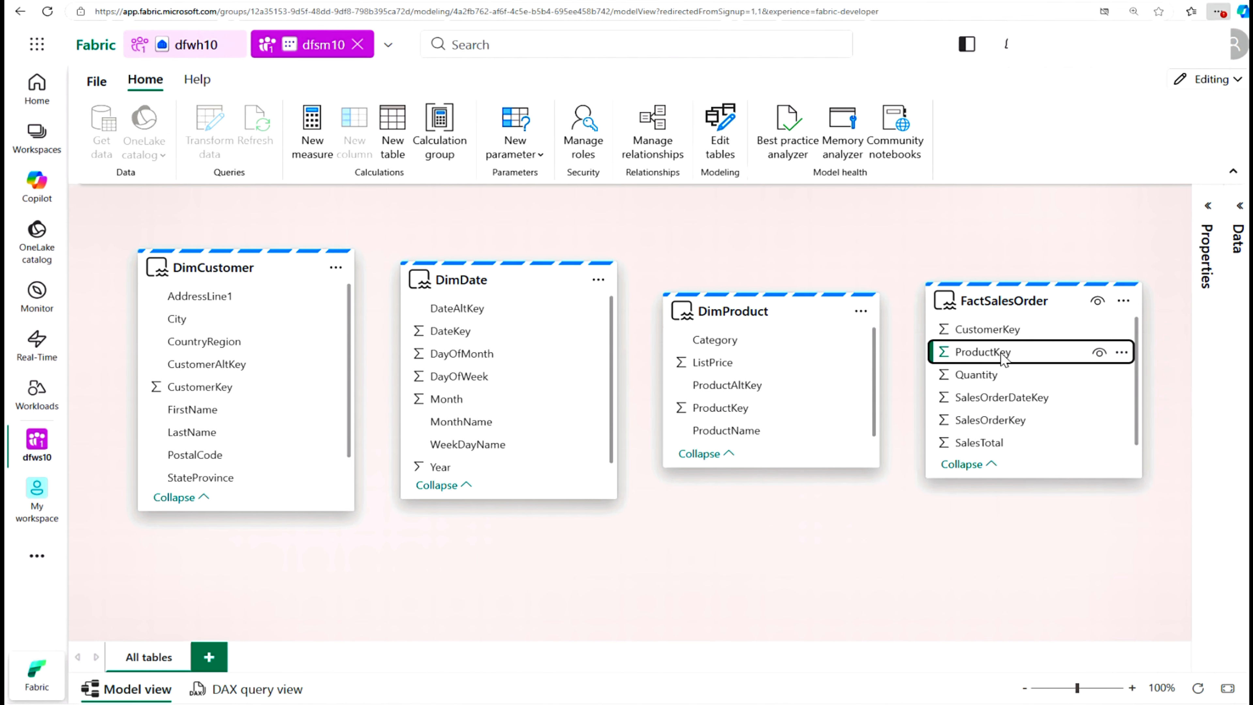
left_click_drag(995, 358, 738, 415)
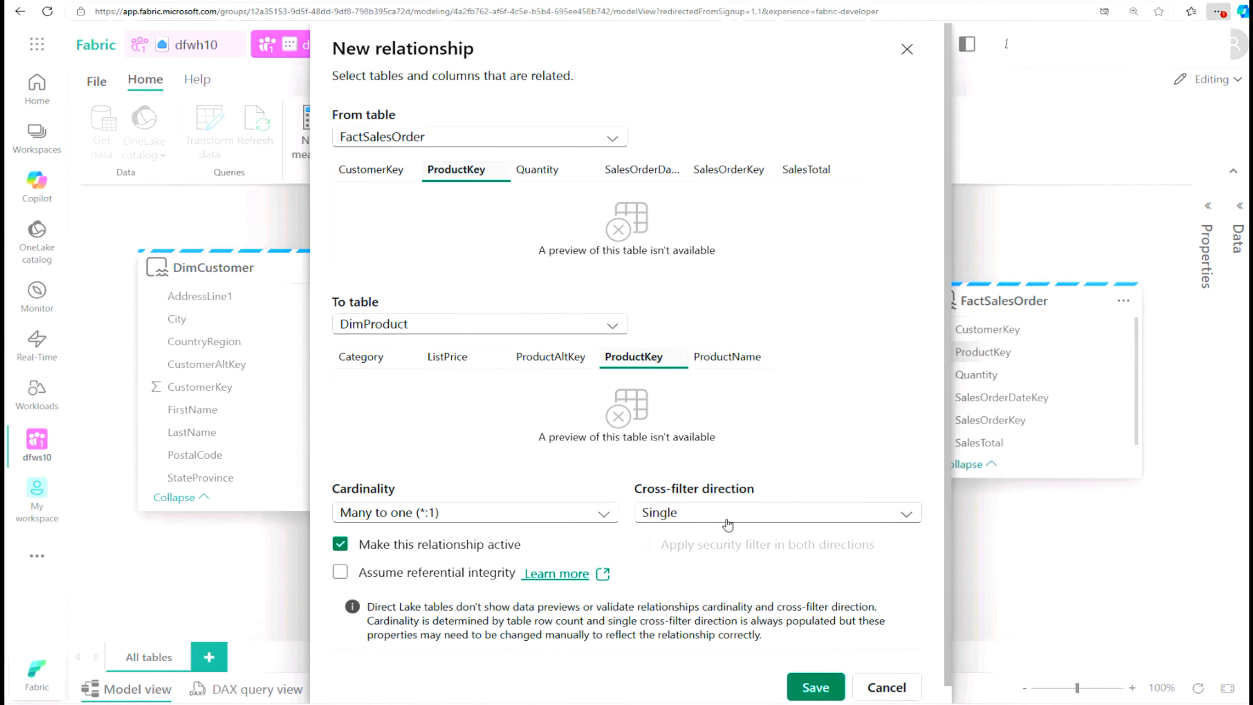
scroll(906, 507, "down", 1)
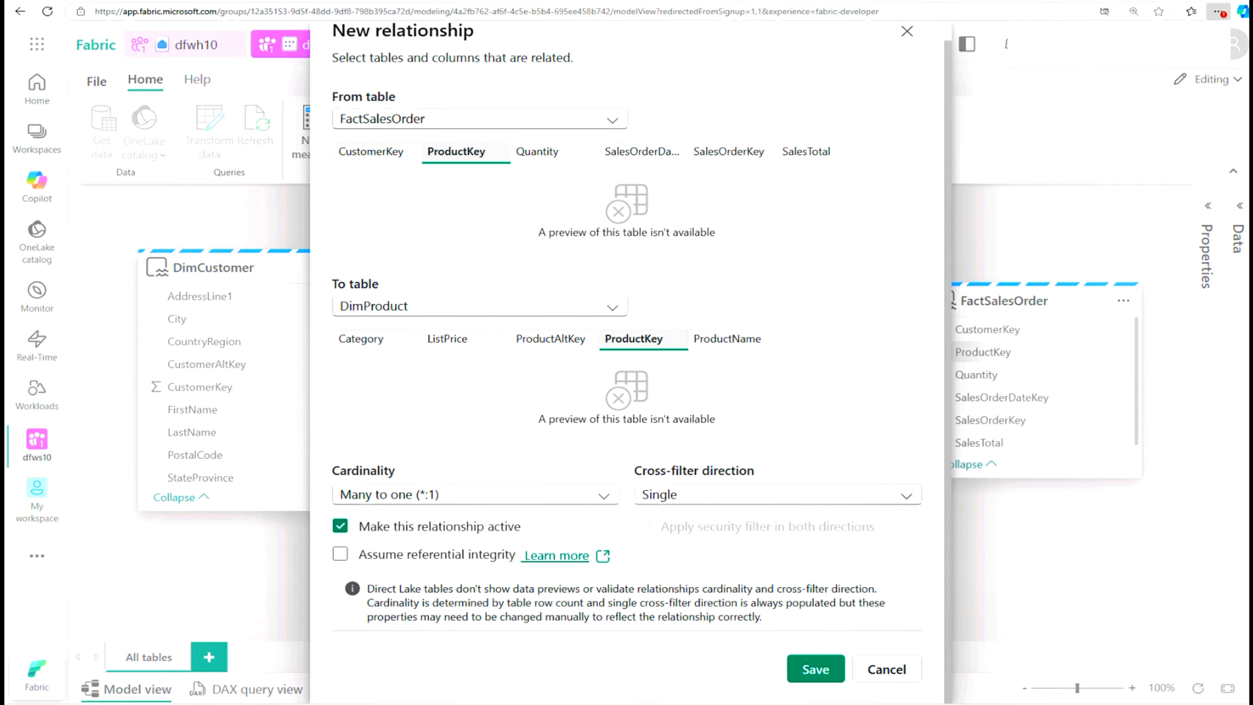
left_click(813, 674)
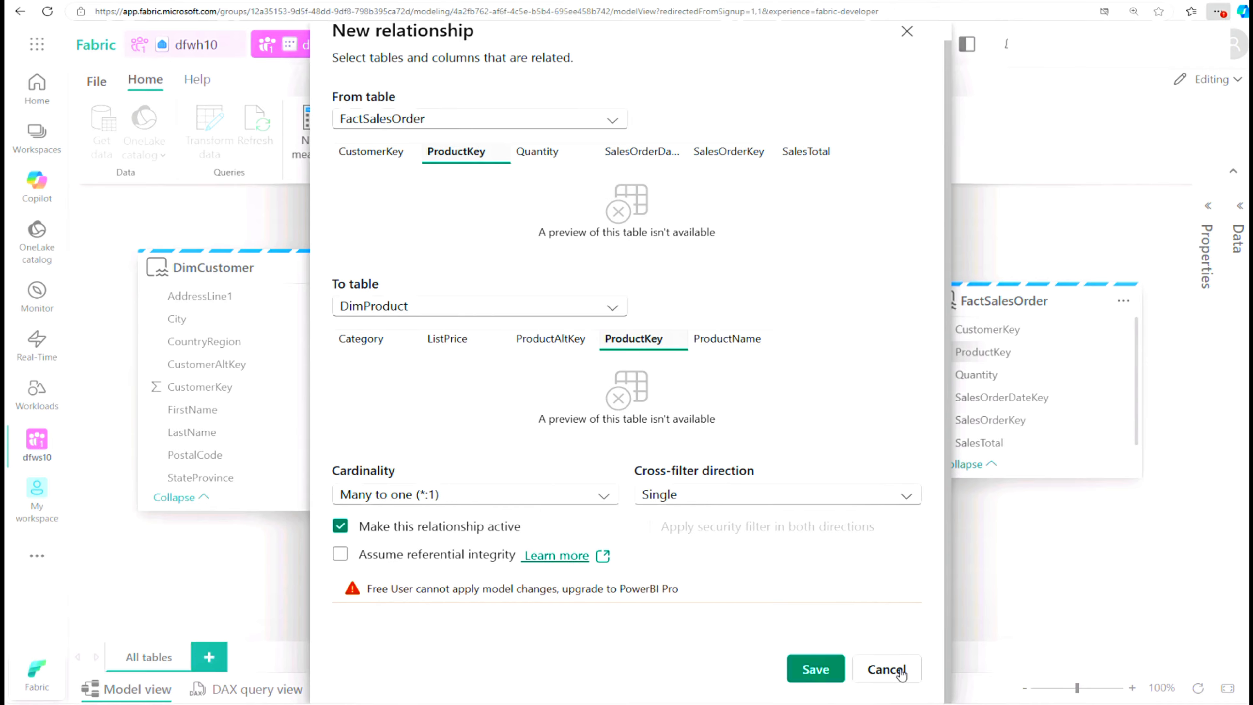
mouse_move(965, 704)
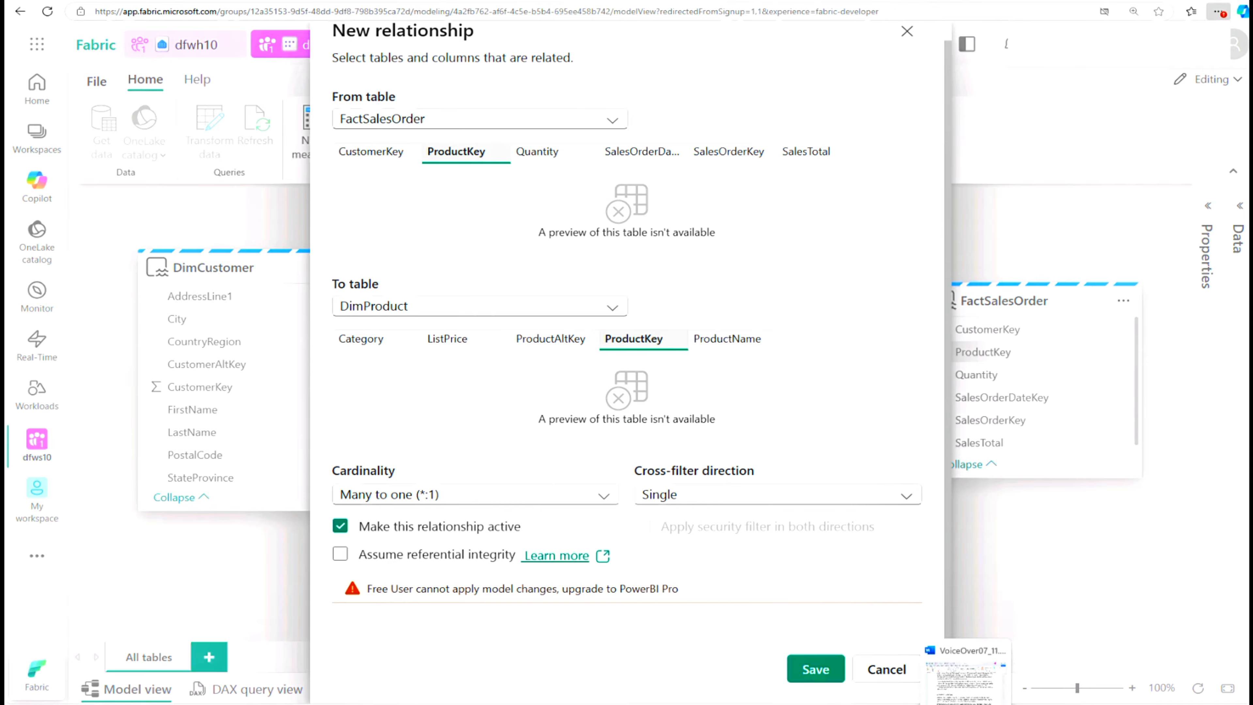
left_click(887, 670)
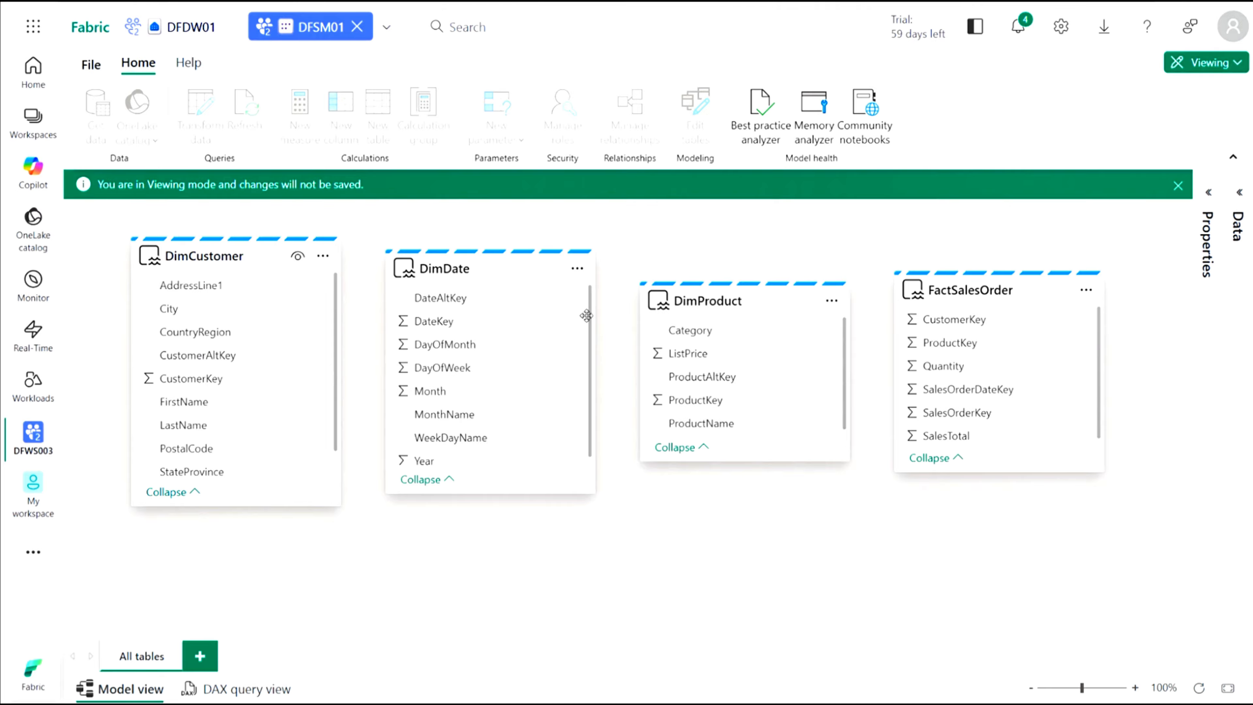
mouse_move(975, 298)
left_click(963, 345)
left_click_drag(963, 345, 700, 407)
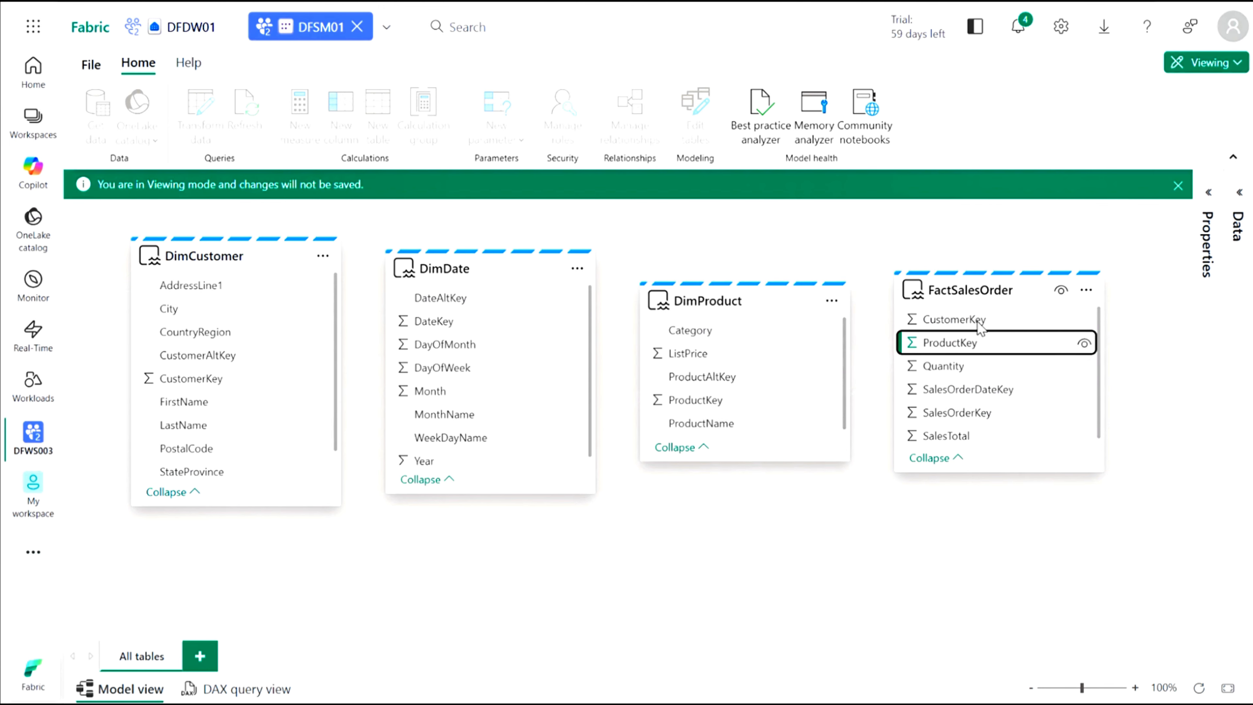
Switch the model to Editing mode and create an active many-to-one, single-direction relationship from FactSalesOrder ProductKey to DimProduct ProductKey
left_click(1238, 68)
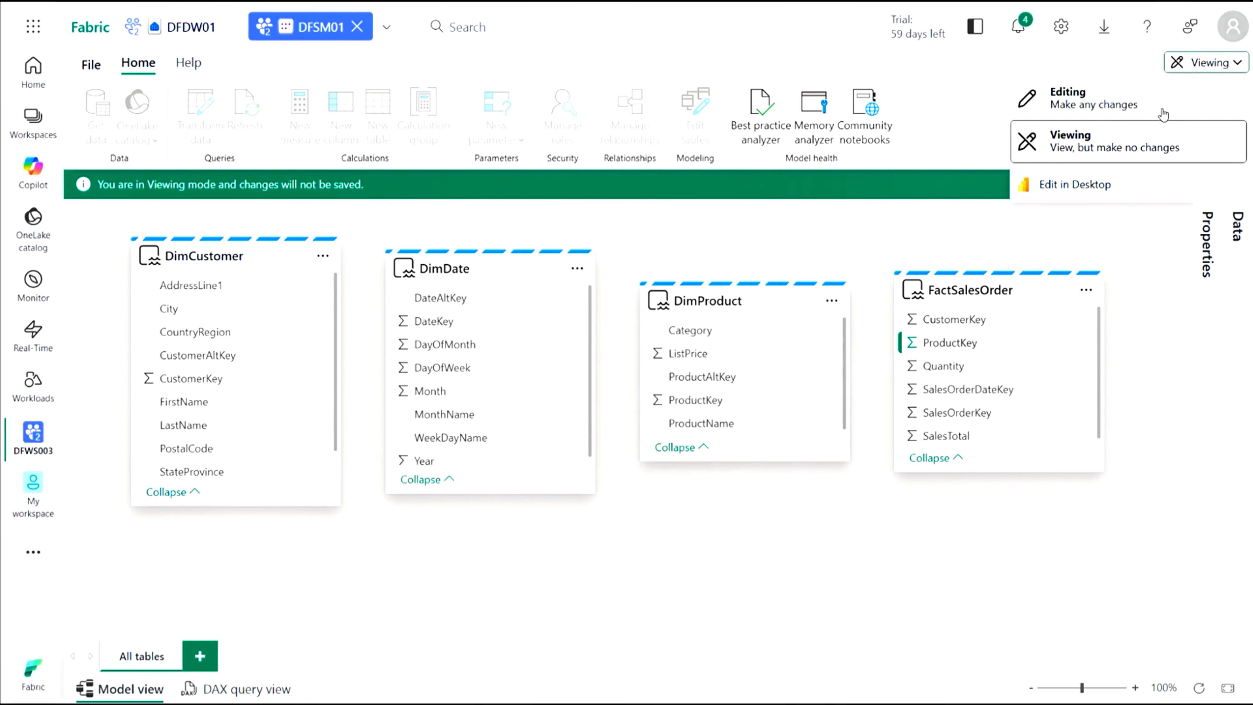
left_click(1065, 101)
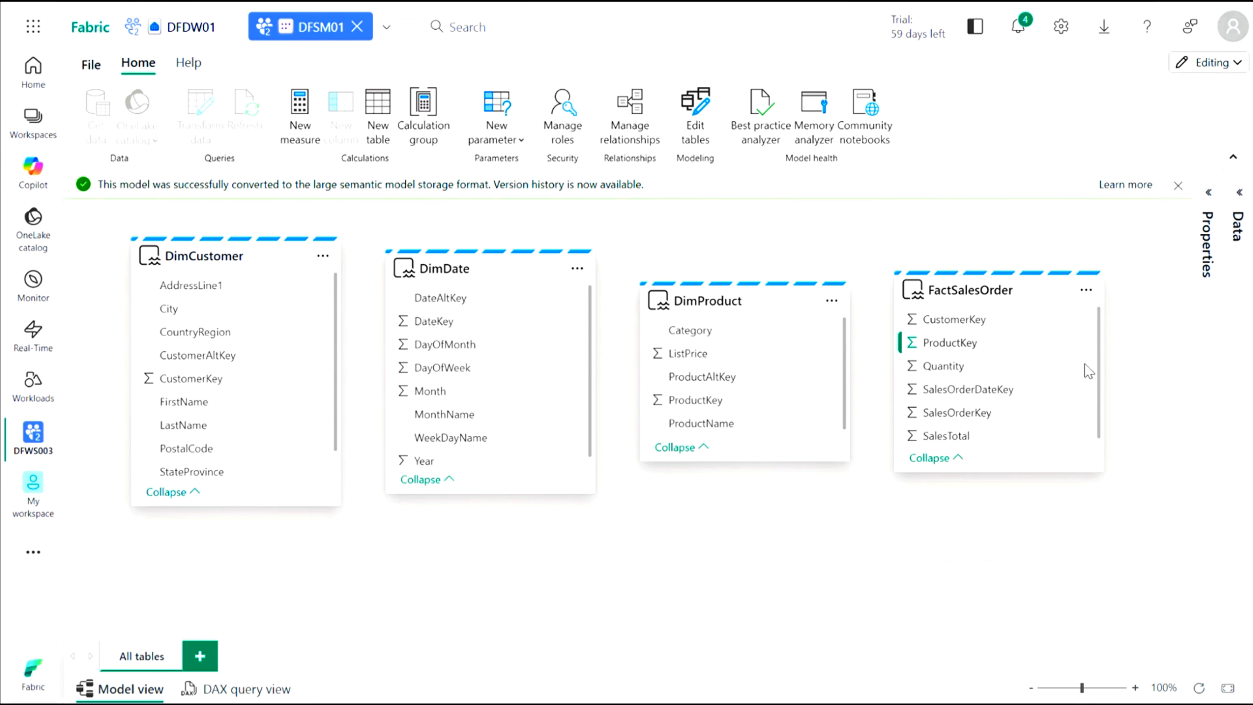
left_click(964, 345)
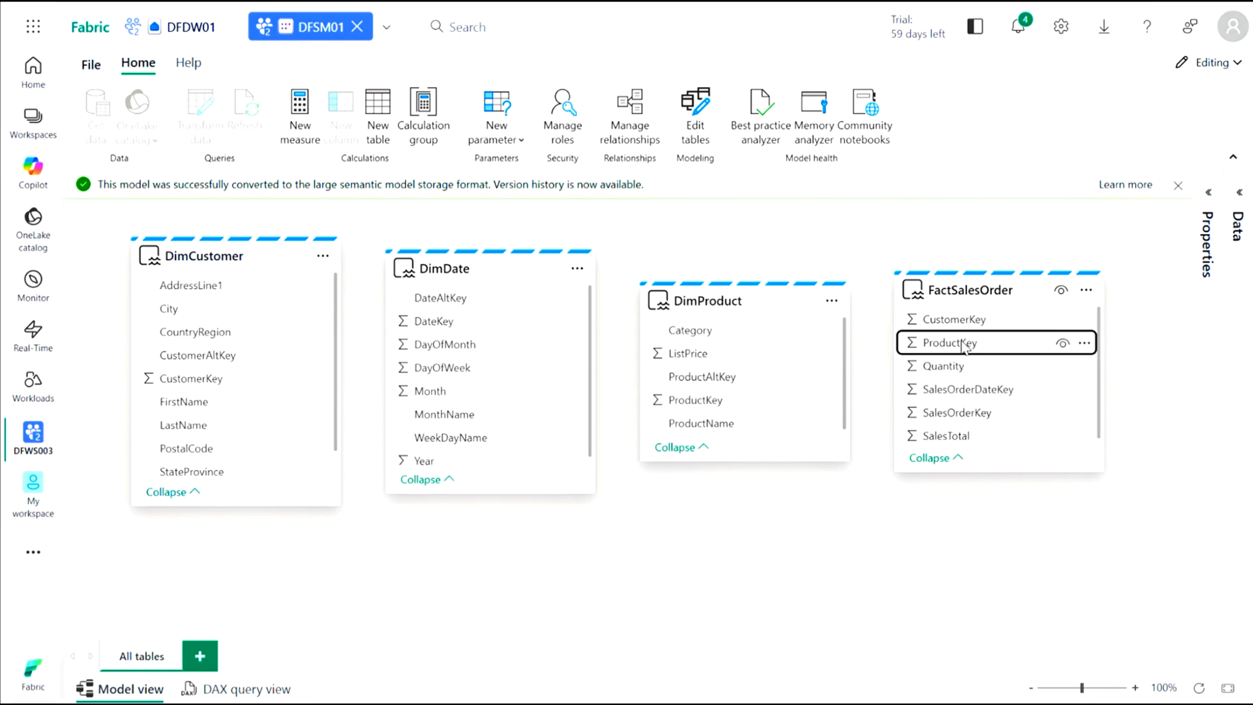
left_click_drag(962, 347, 705, 403)
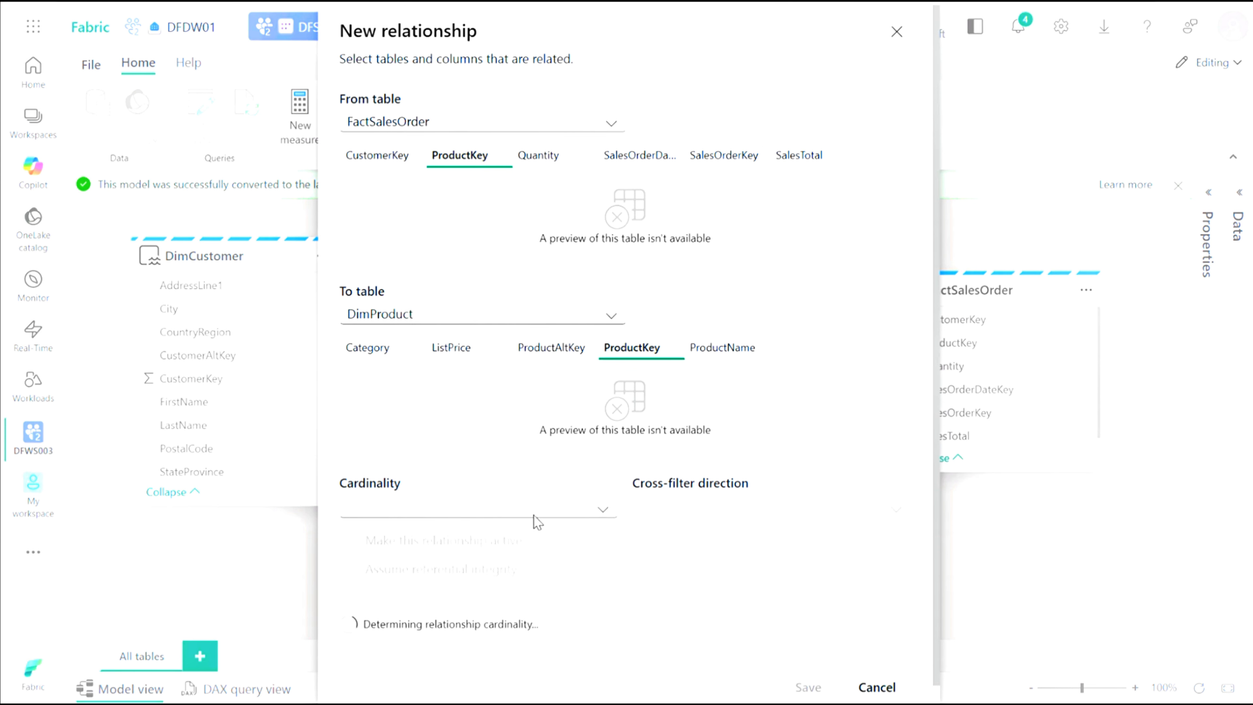
left_click_drag(362, 30, 498, 31)
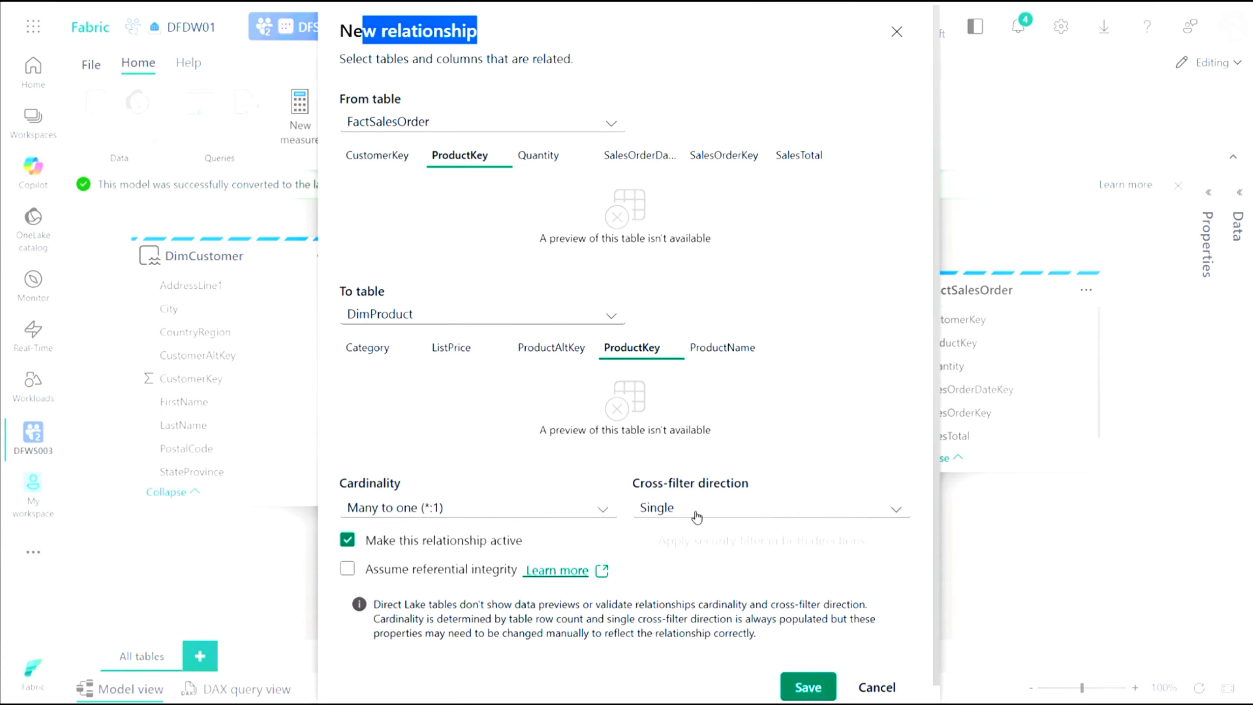
left_click(811, 688)
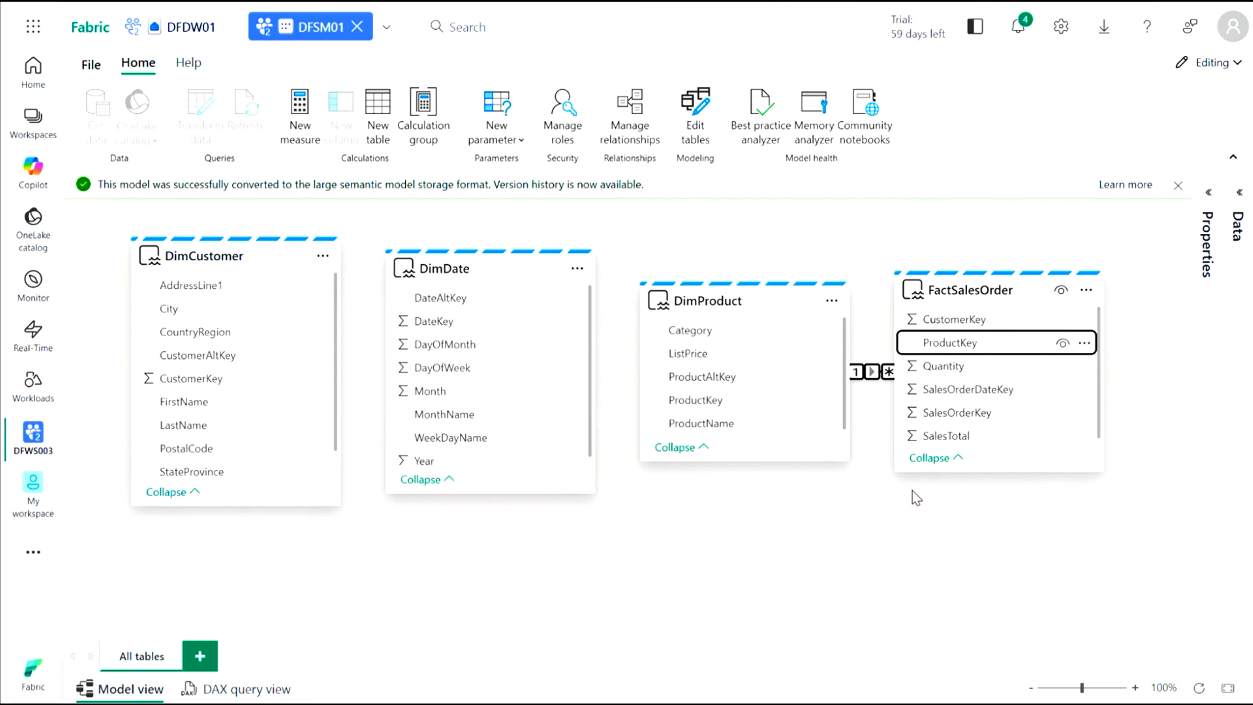
Create an active many-to-one, single-direction relationship from FactSalesOrder CustomerKey to DimCustomer CustomerKey
mouse_move(990, 308)
left_click(952, 322)
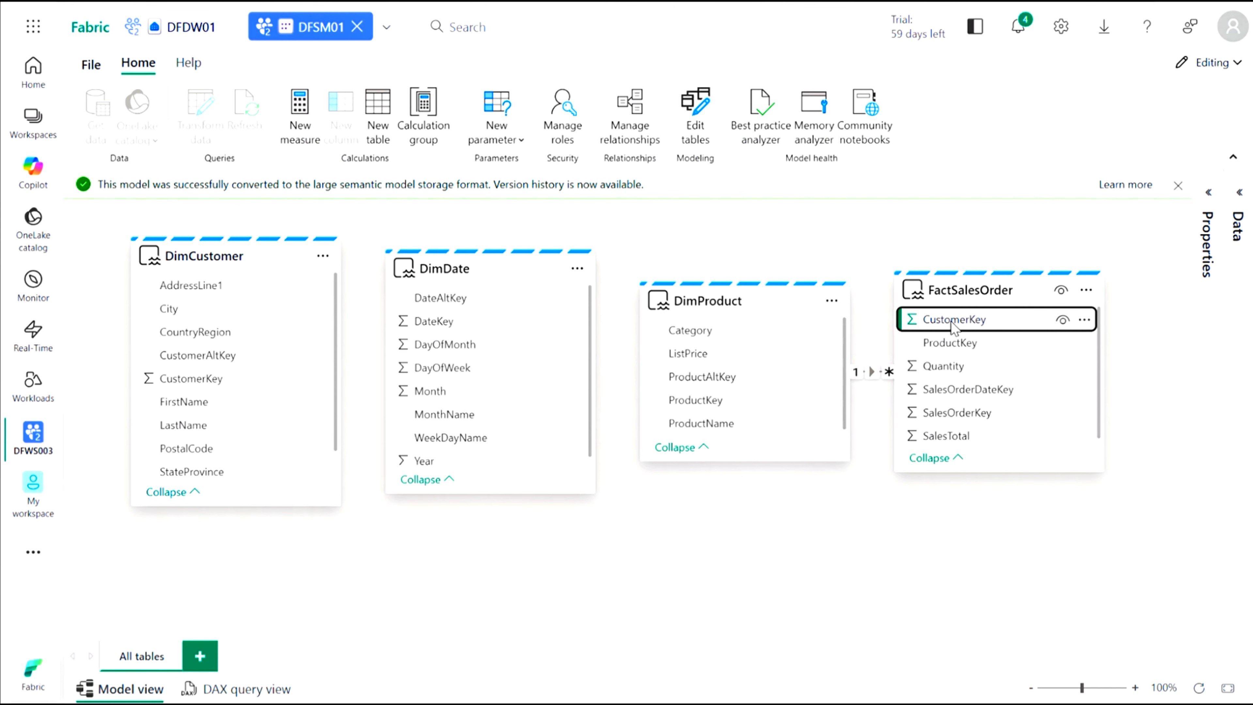
left_click_drag(955, 327, 202, 380)
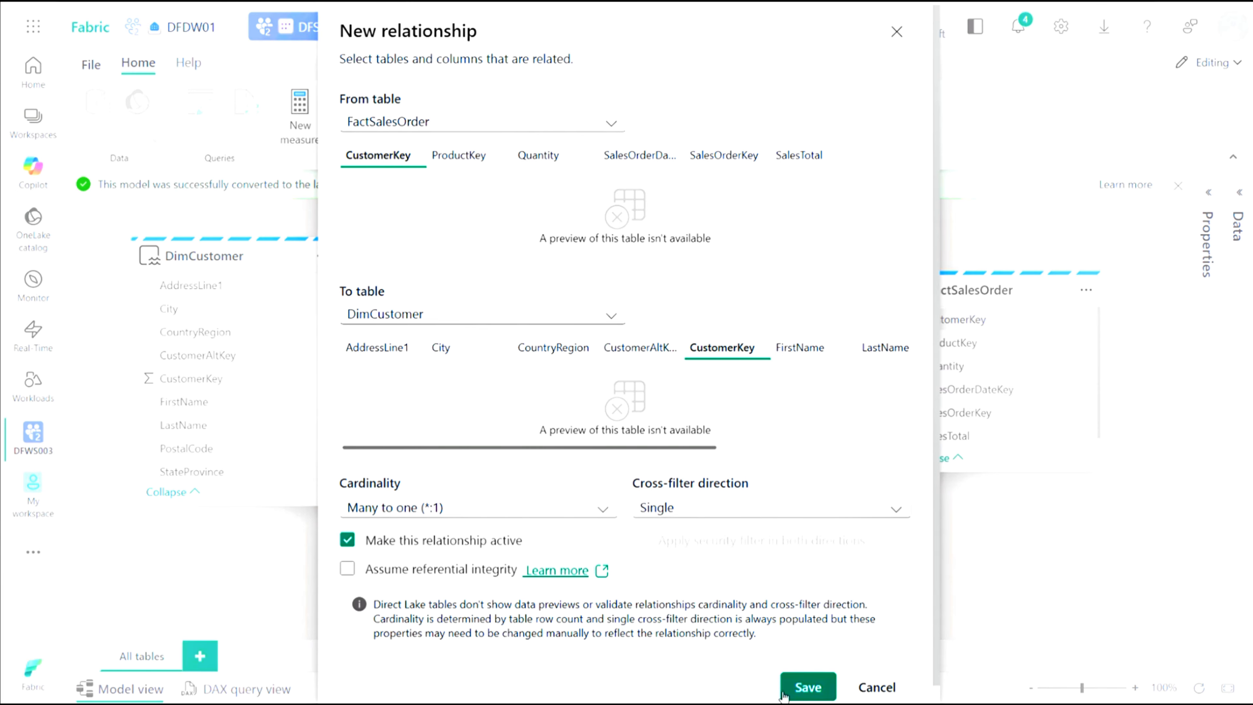
left_click(805, 689)
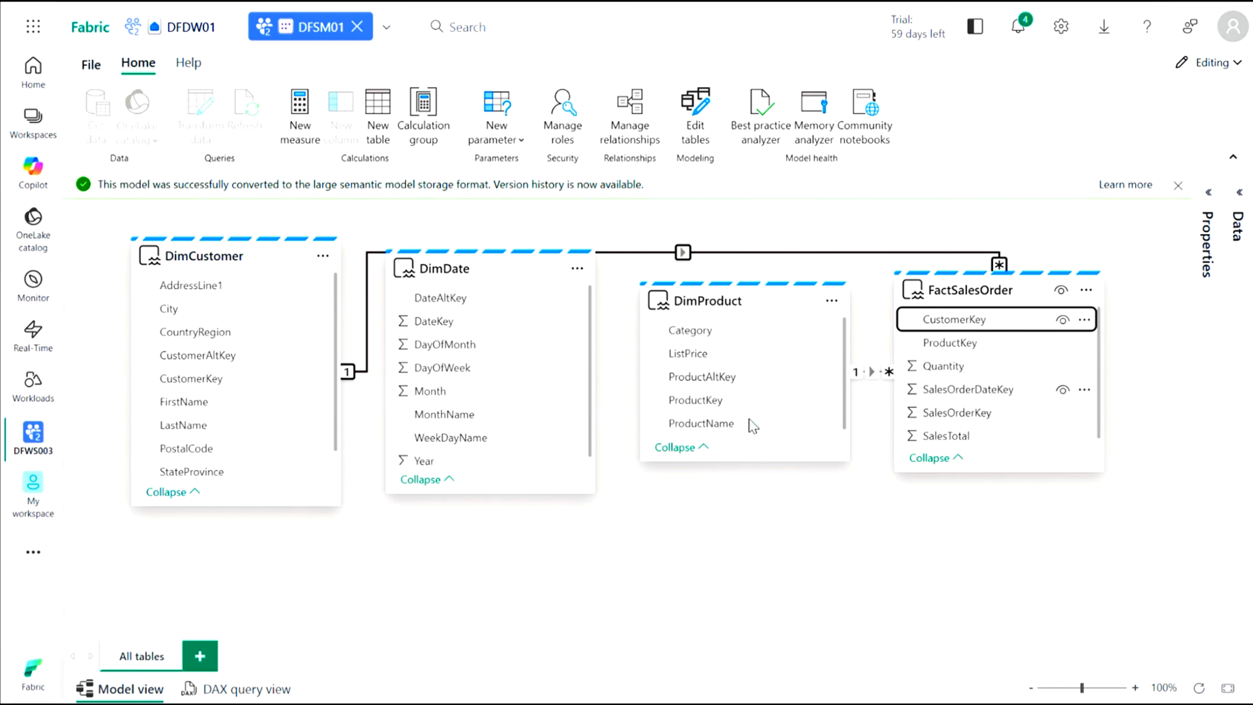
Use Manage relationships to add an active many-to-one, single-direction relationship from FactSalesOrder SalesOrderDateKey to DimDate DateKey
mouse_move(460, 267)
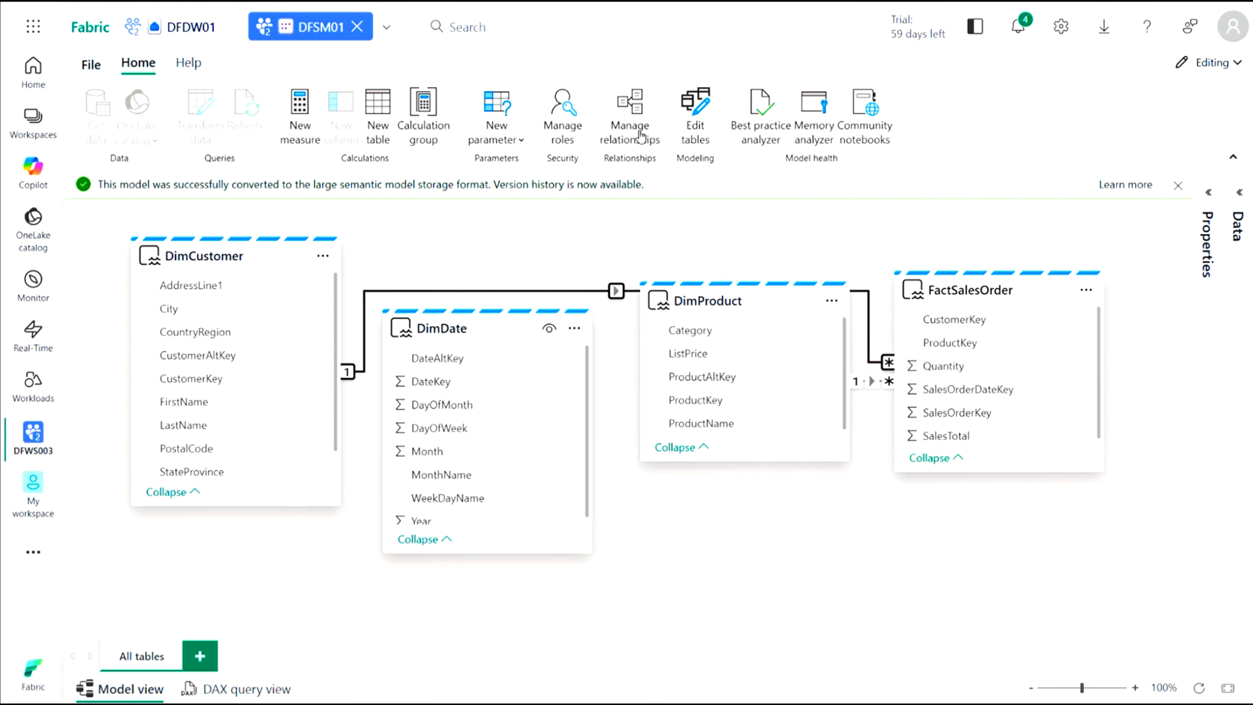
left_click(630, 127)
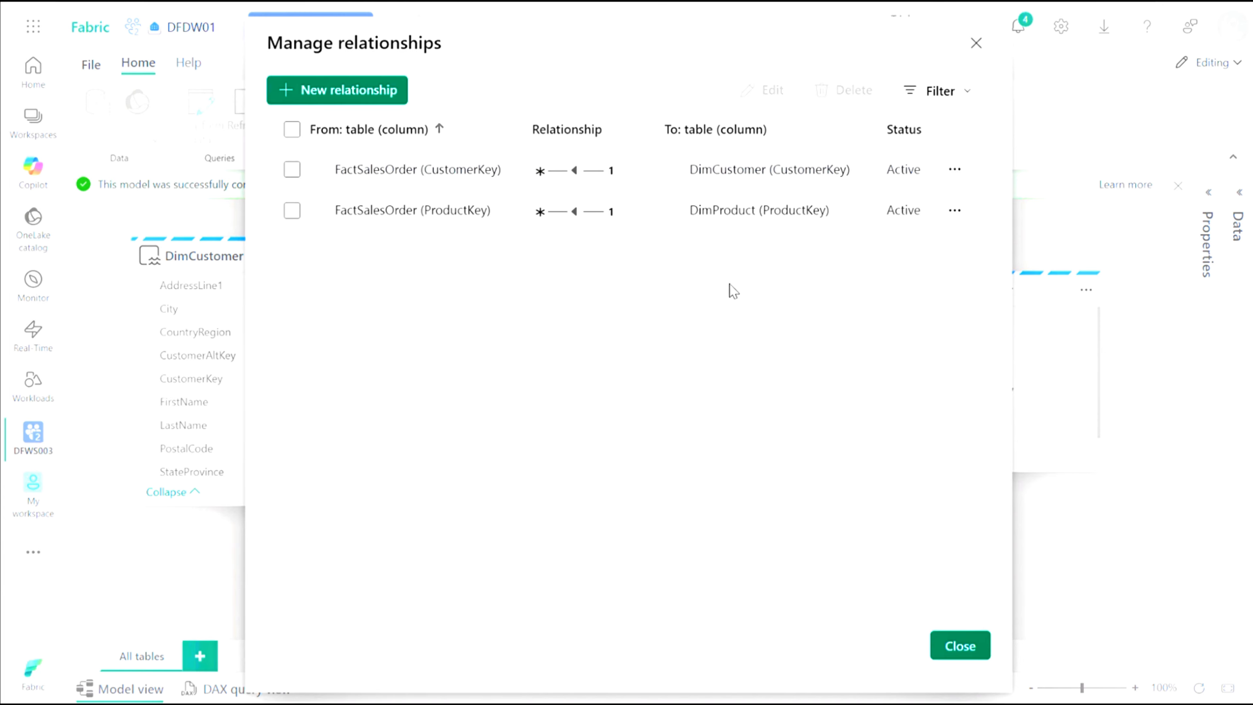
left_click(357, 93)
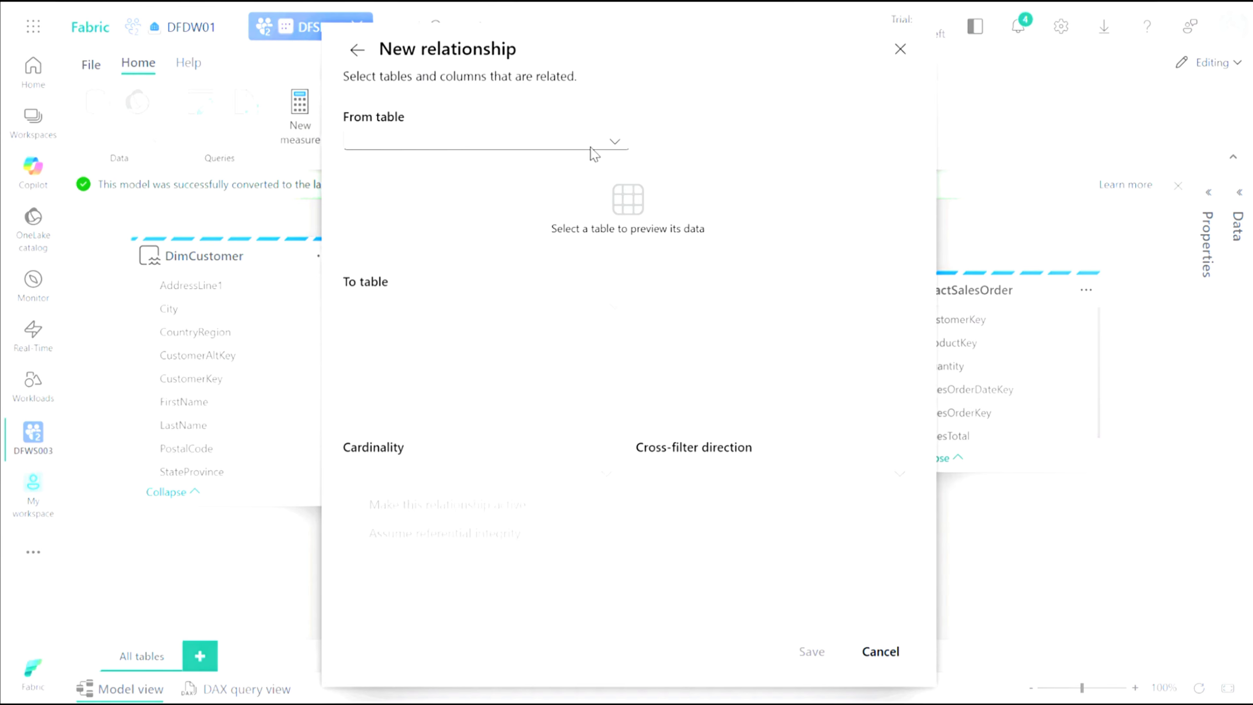
left_click(615, 146)
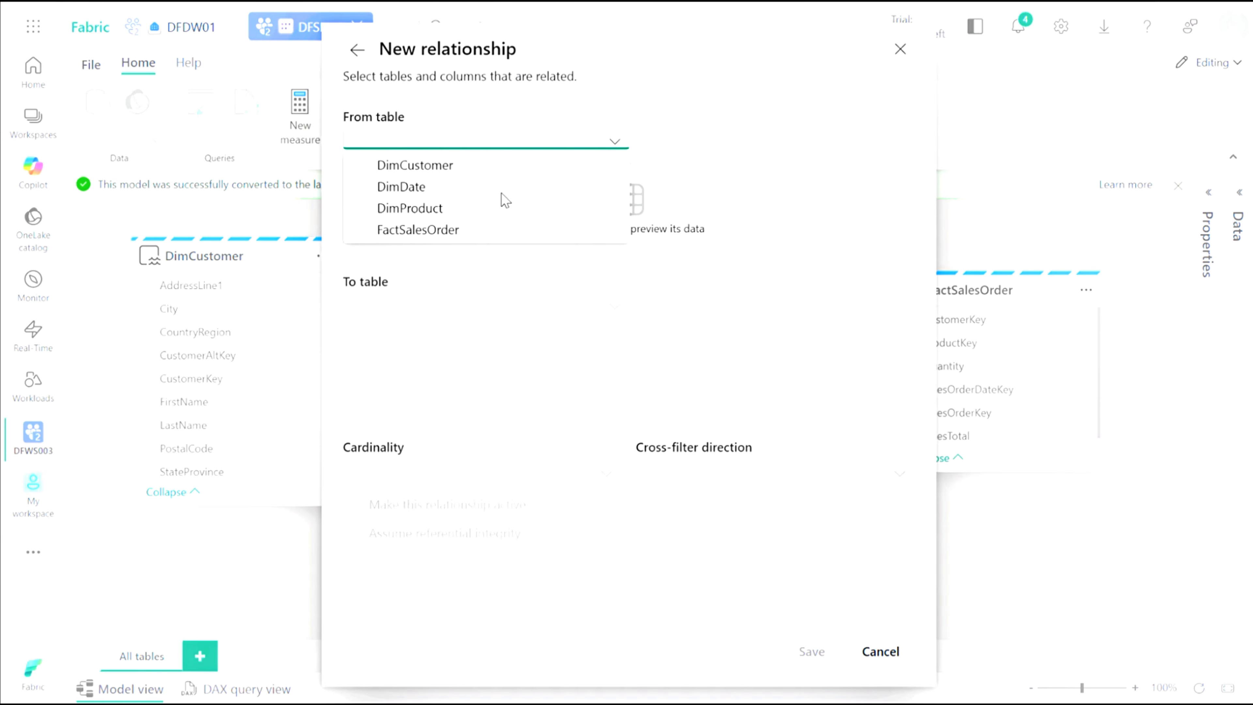
left_click(431, 230)
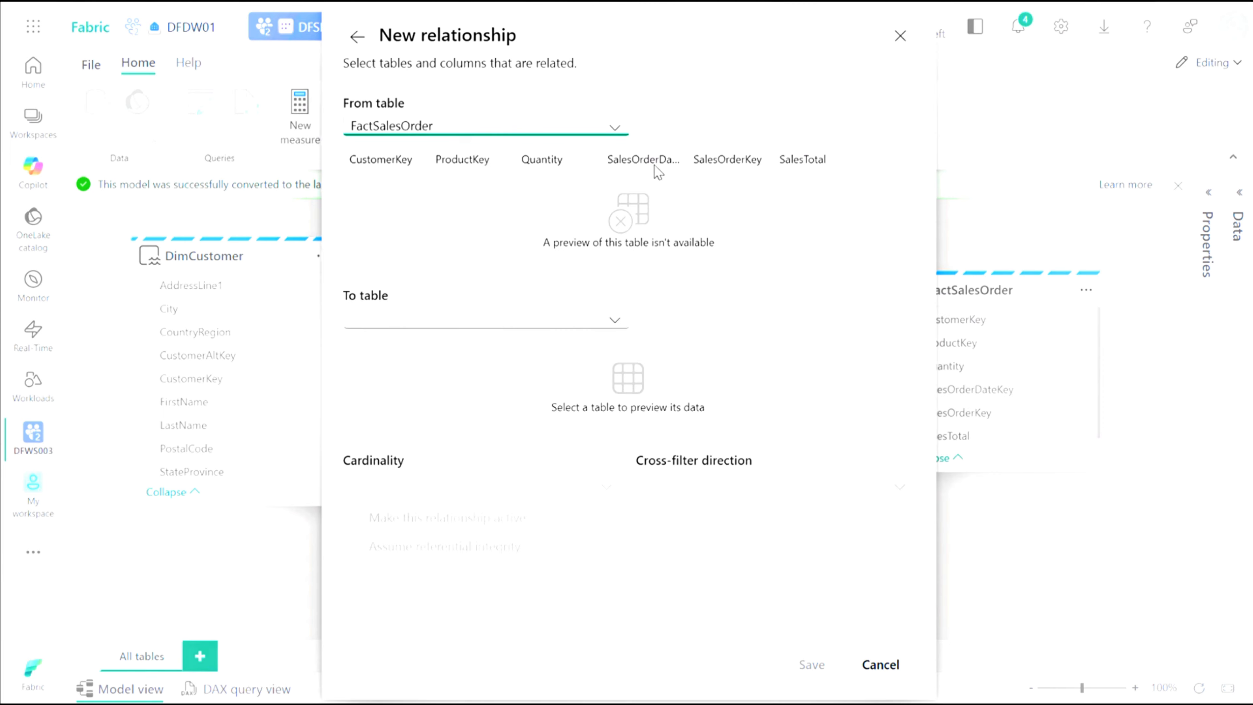
left_click(642, 158)
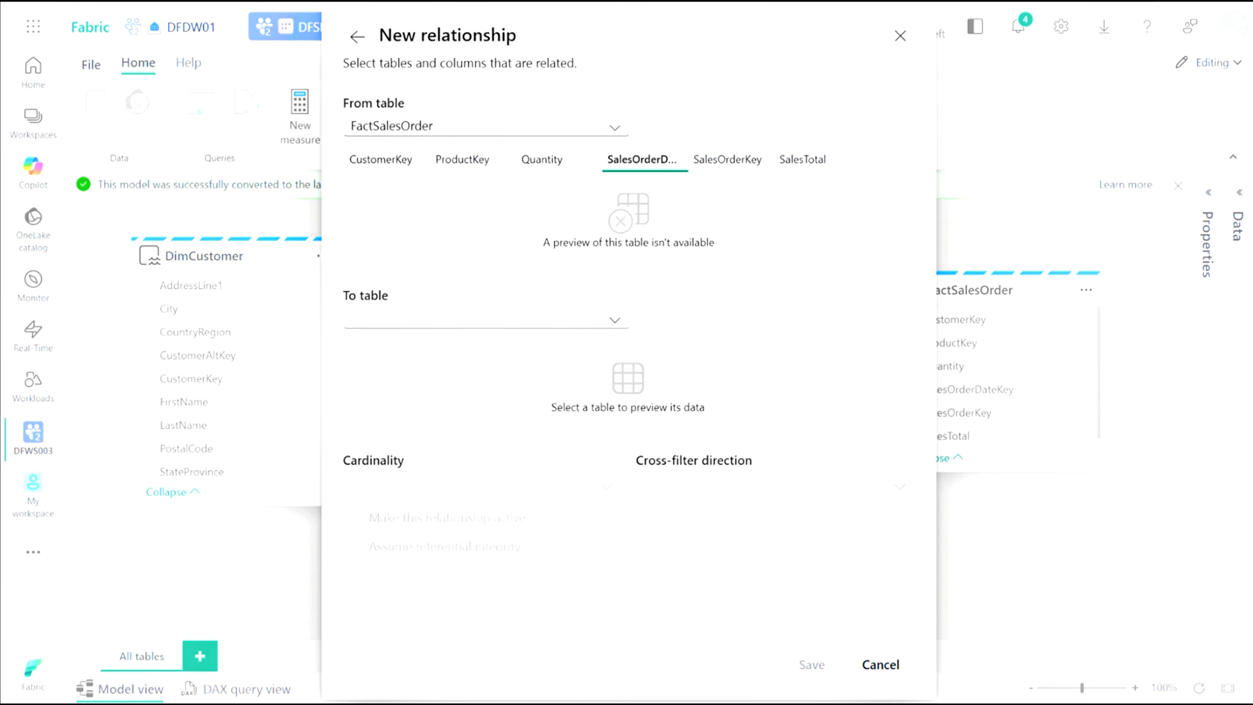
left_click(615, 320)
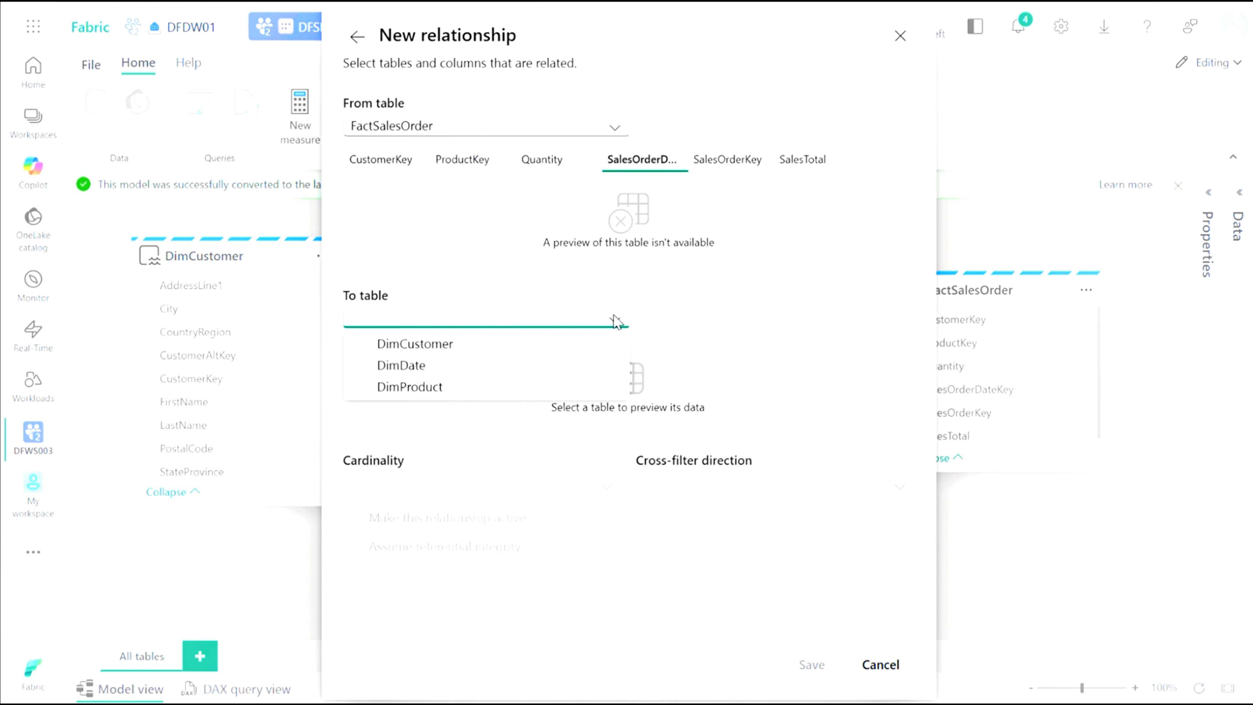
left_click(420, 371)
left_click(469, 351)
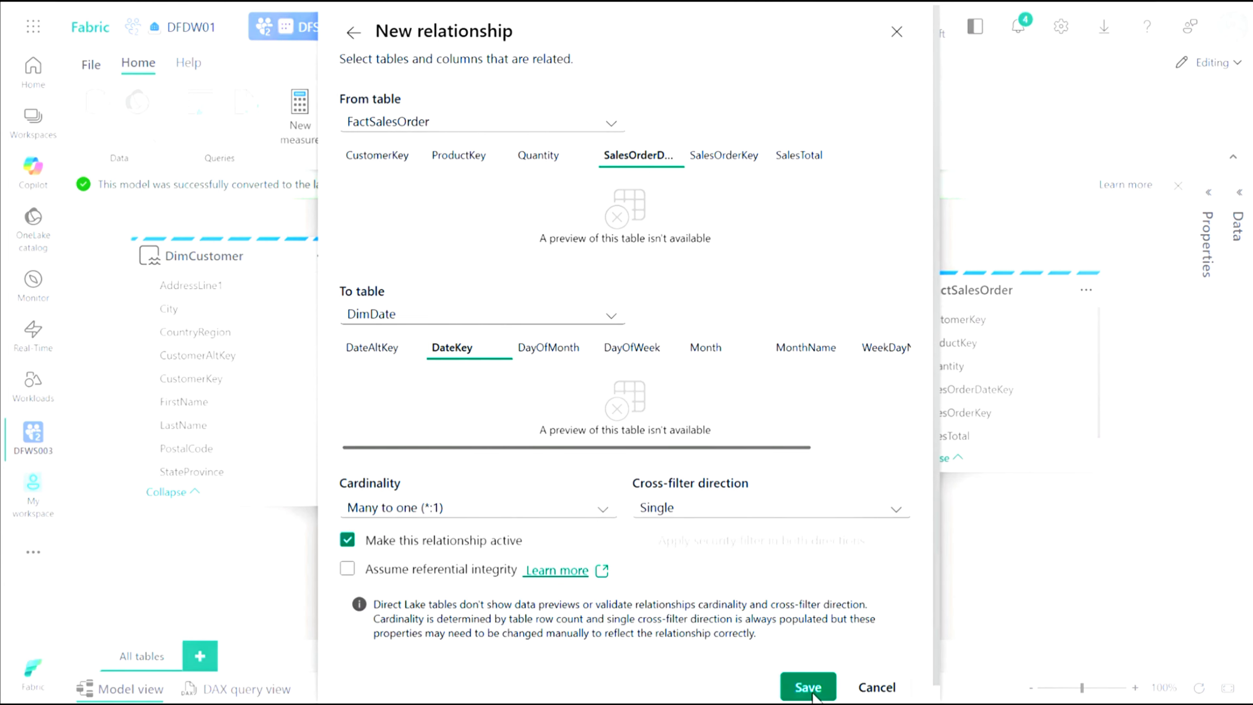
left_click(814, 693)
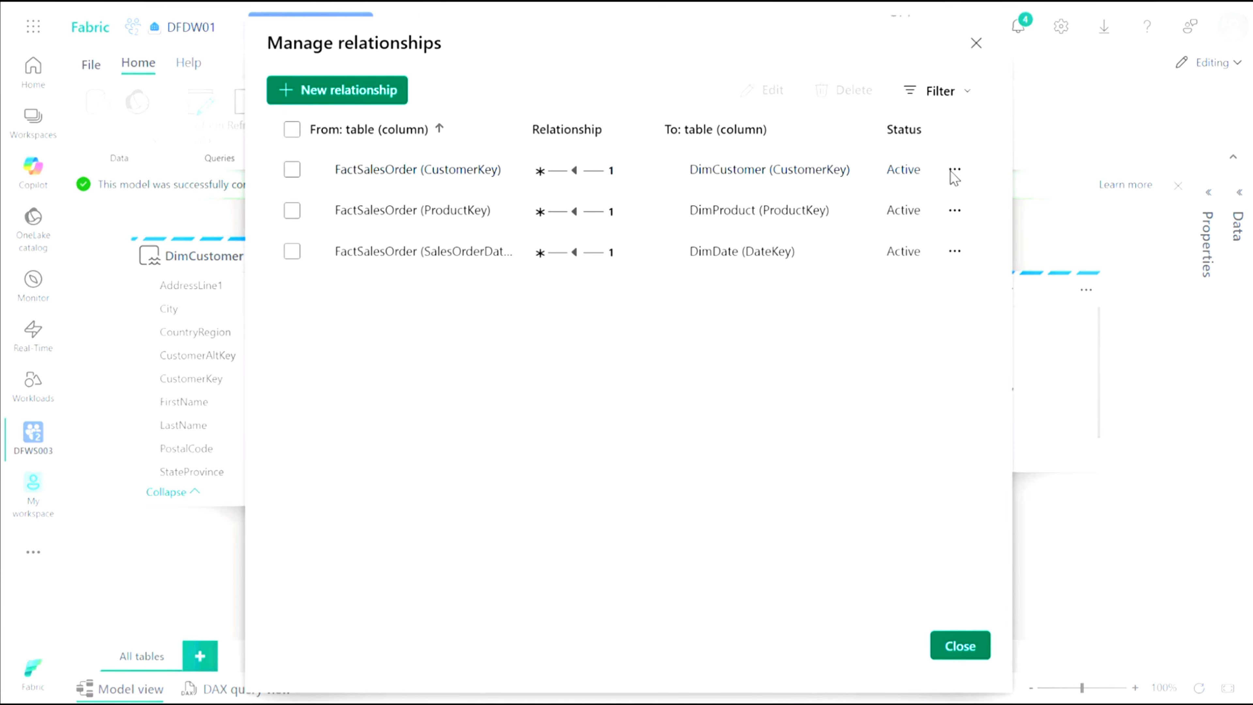
Review the edit and delete options of the FactSalesOrder to DimCustomer relationship, cancel both, and close the relationship manager
left_click(291, 171)
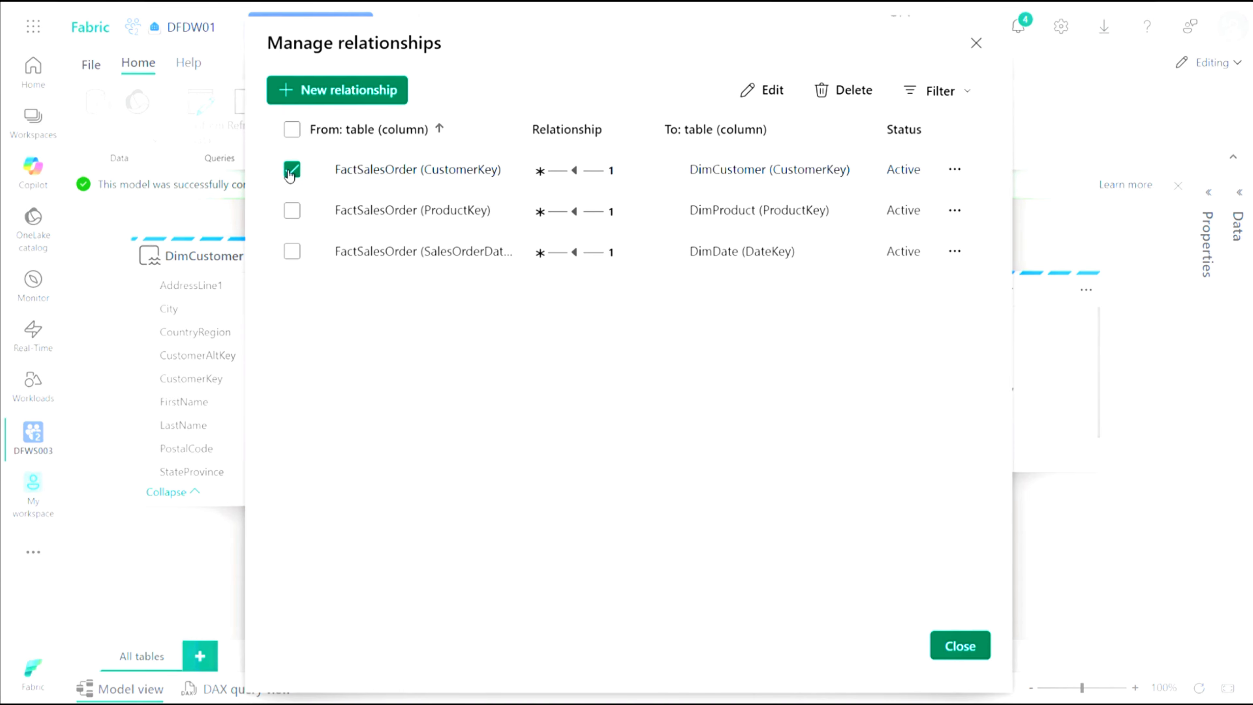
left_click(955, 168)
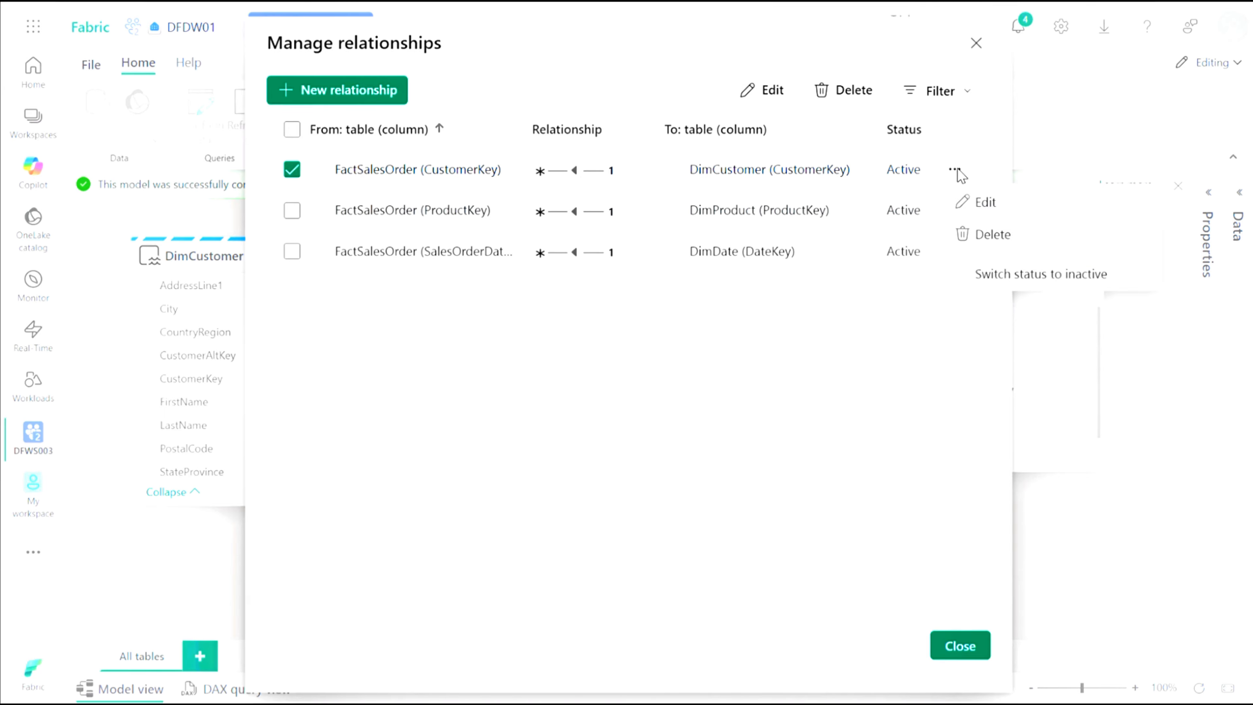
left_click(989, 210)
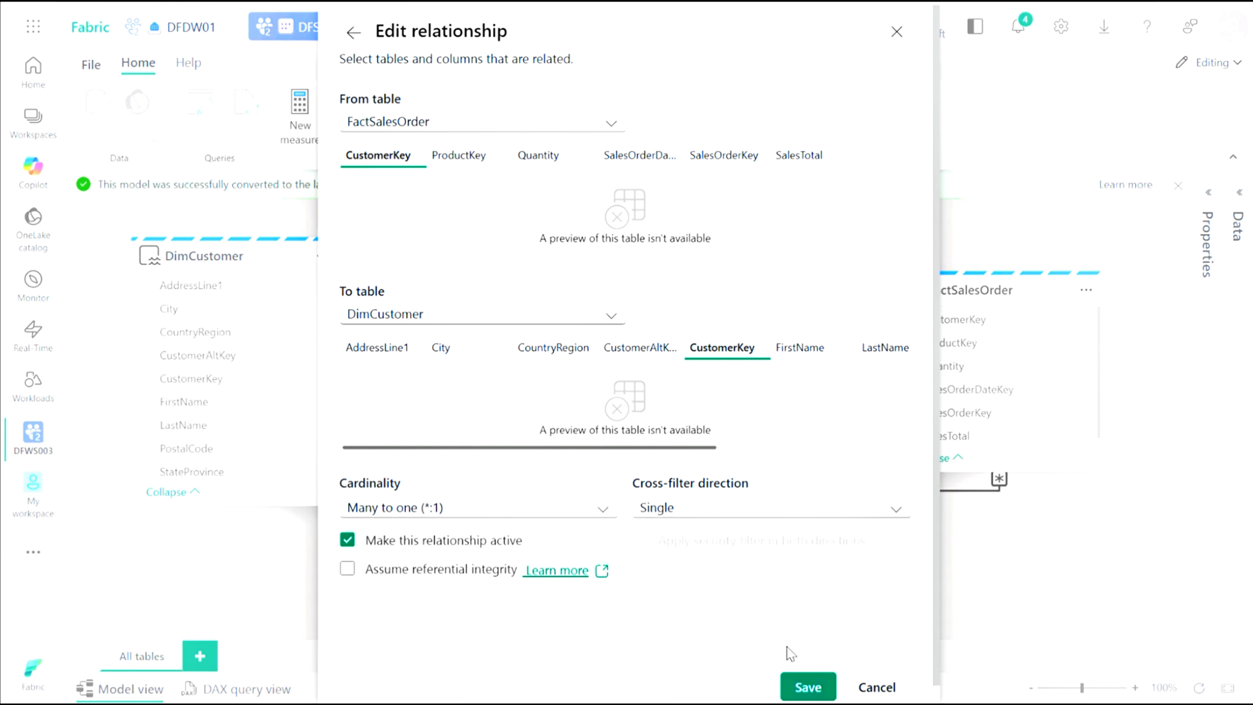
left_click(875, 688)
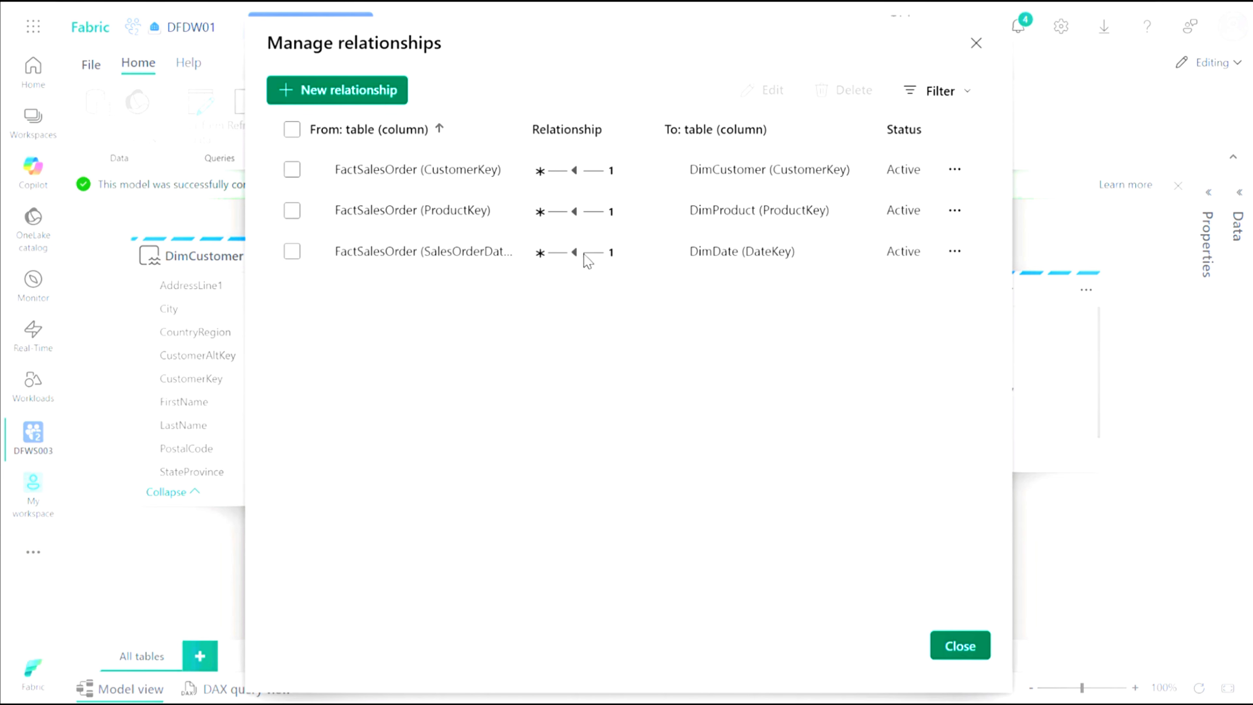
left_click(292, 169)
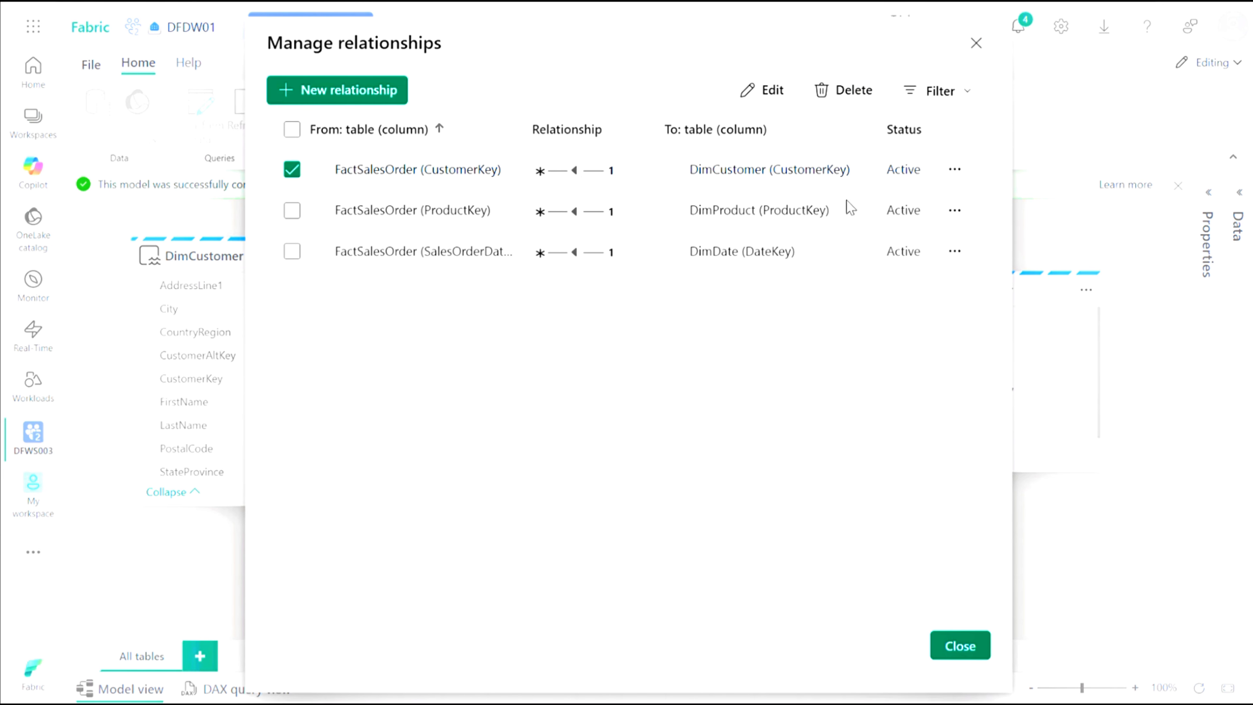
left_click(962, 169)
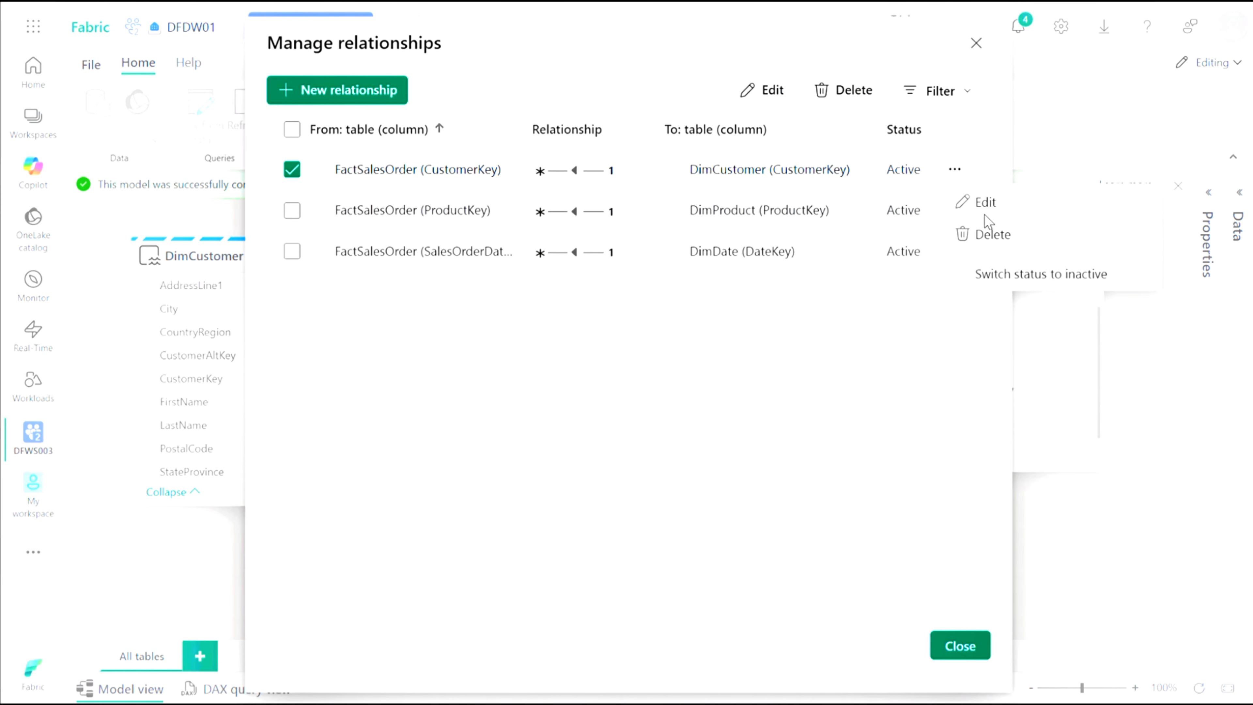
left_click(992, 236)
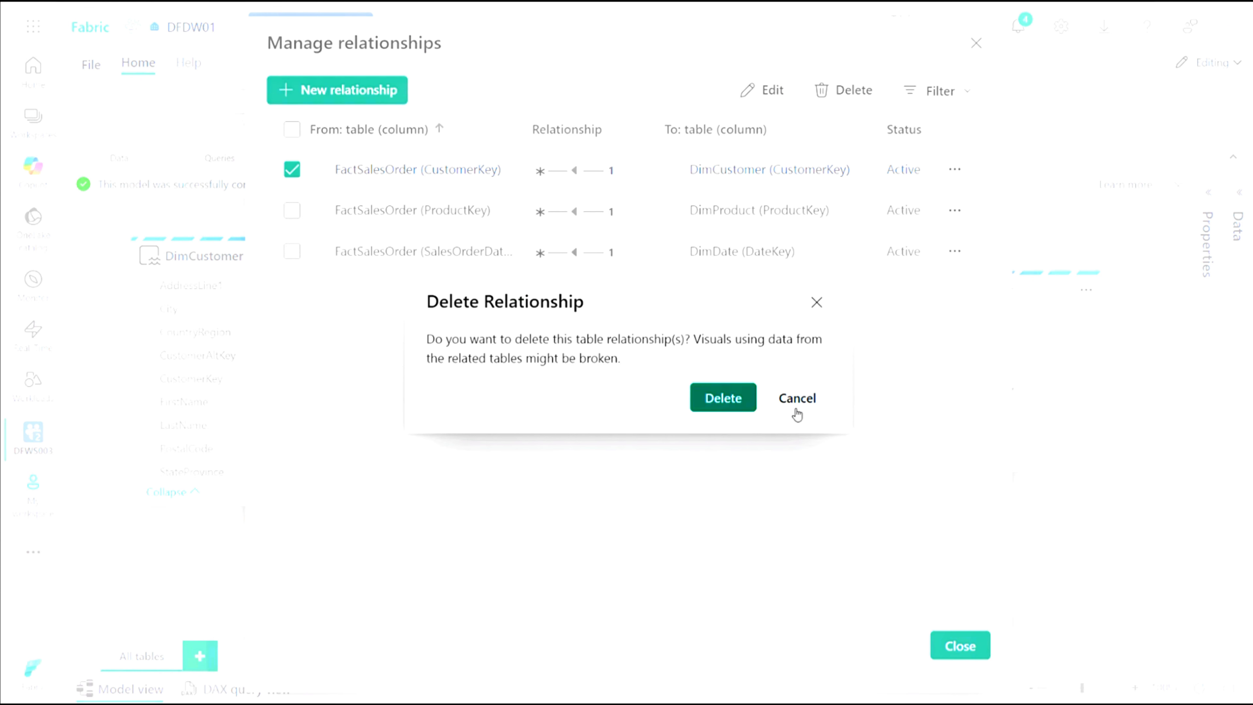
left_click(807, 400)
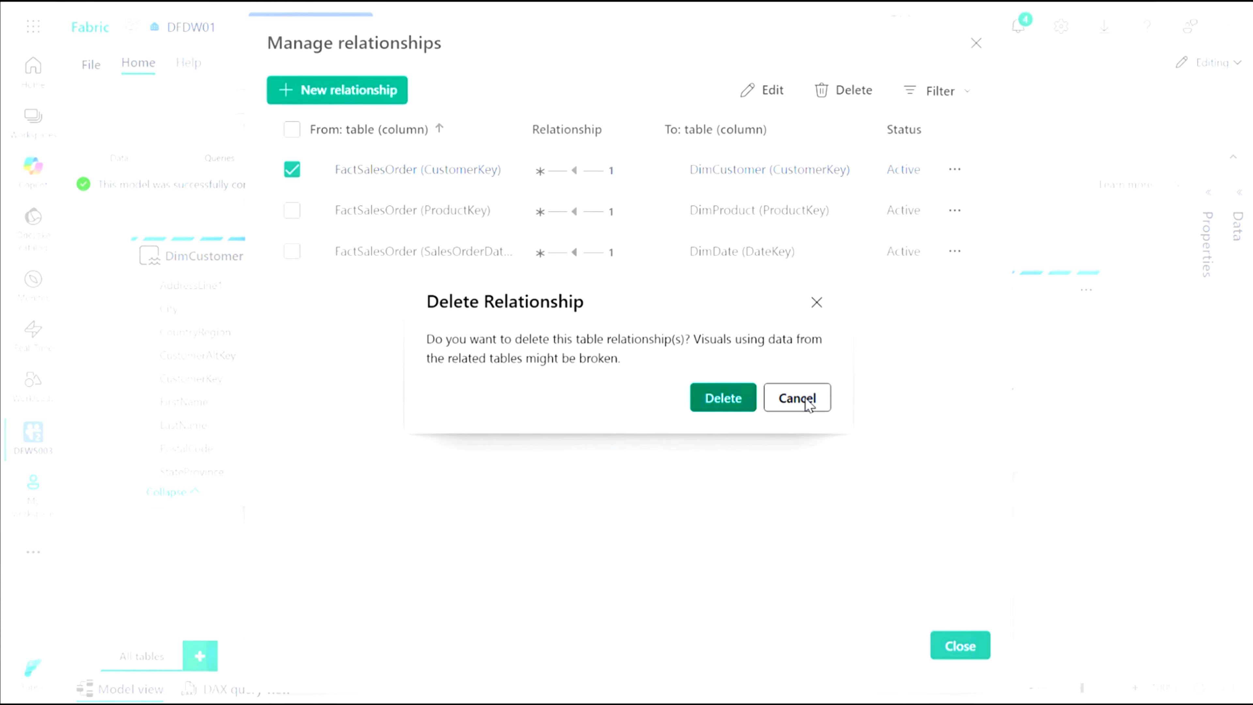
left_click(961, 647)
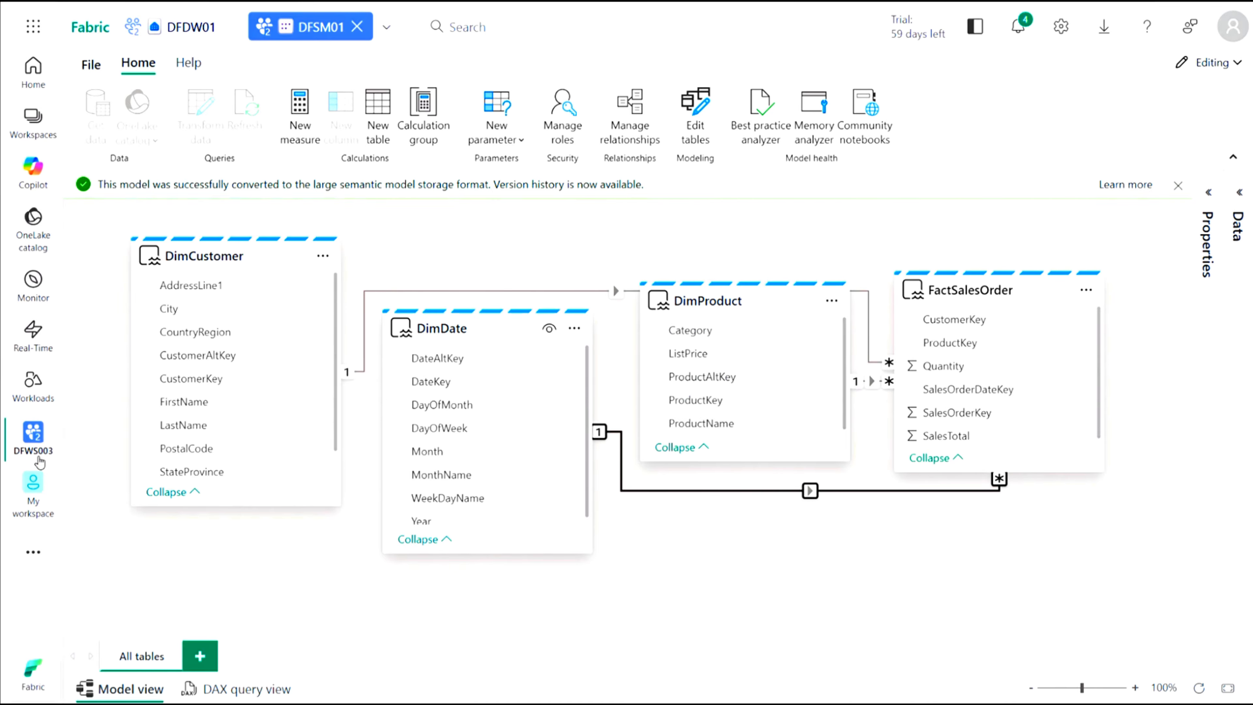
Return to the DFWS003 workspace and permanently remove it through its general workspace settings, confirming the deletion
left_click(33, 444)
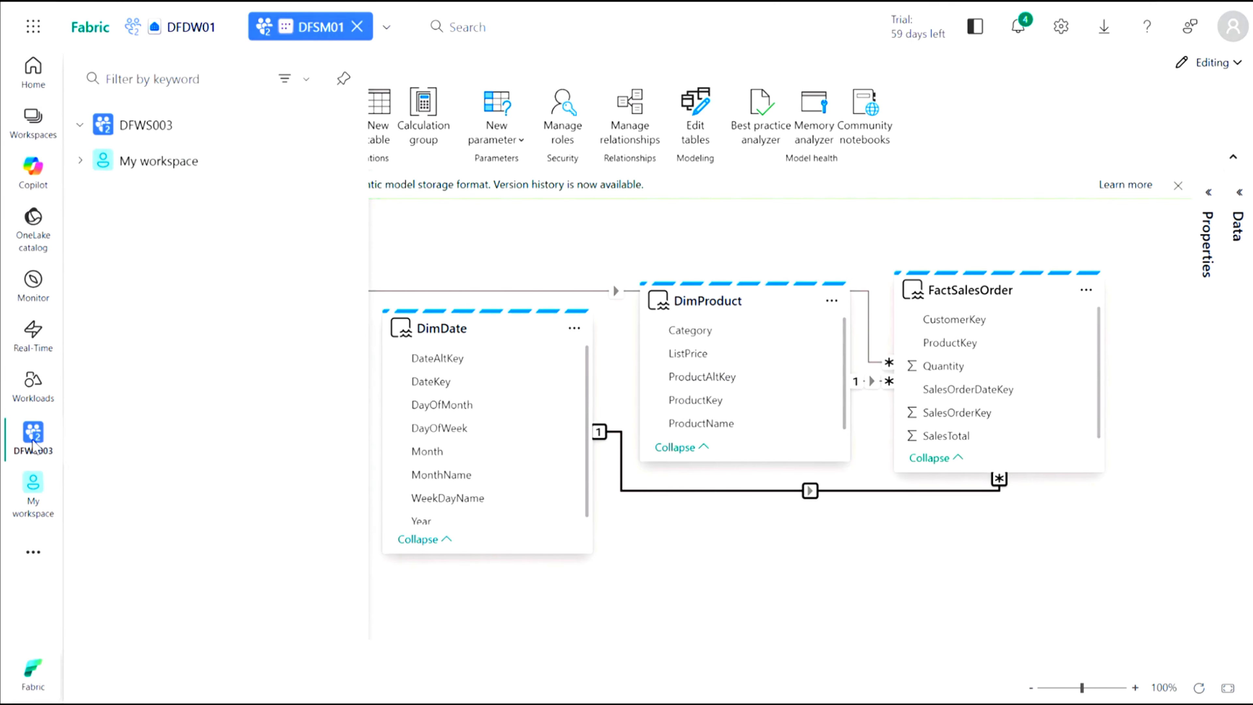
left_click(153, 125)
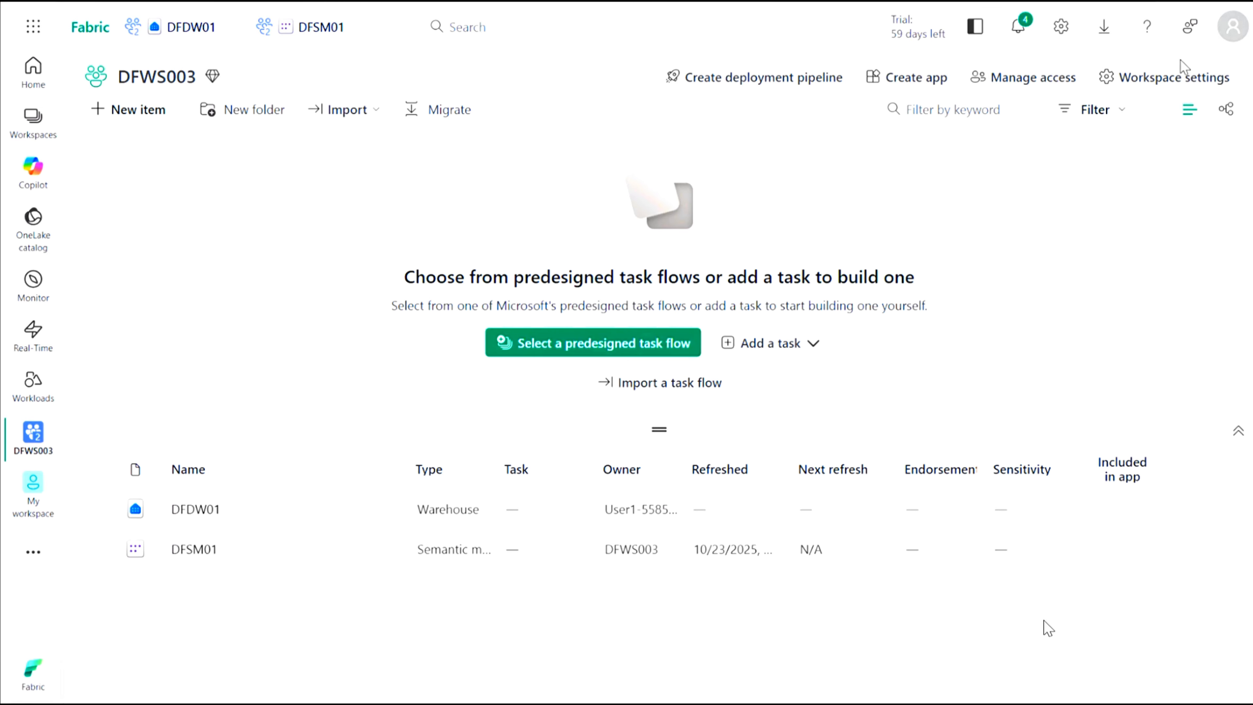
left_click(1162, 80)
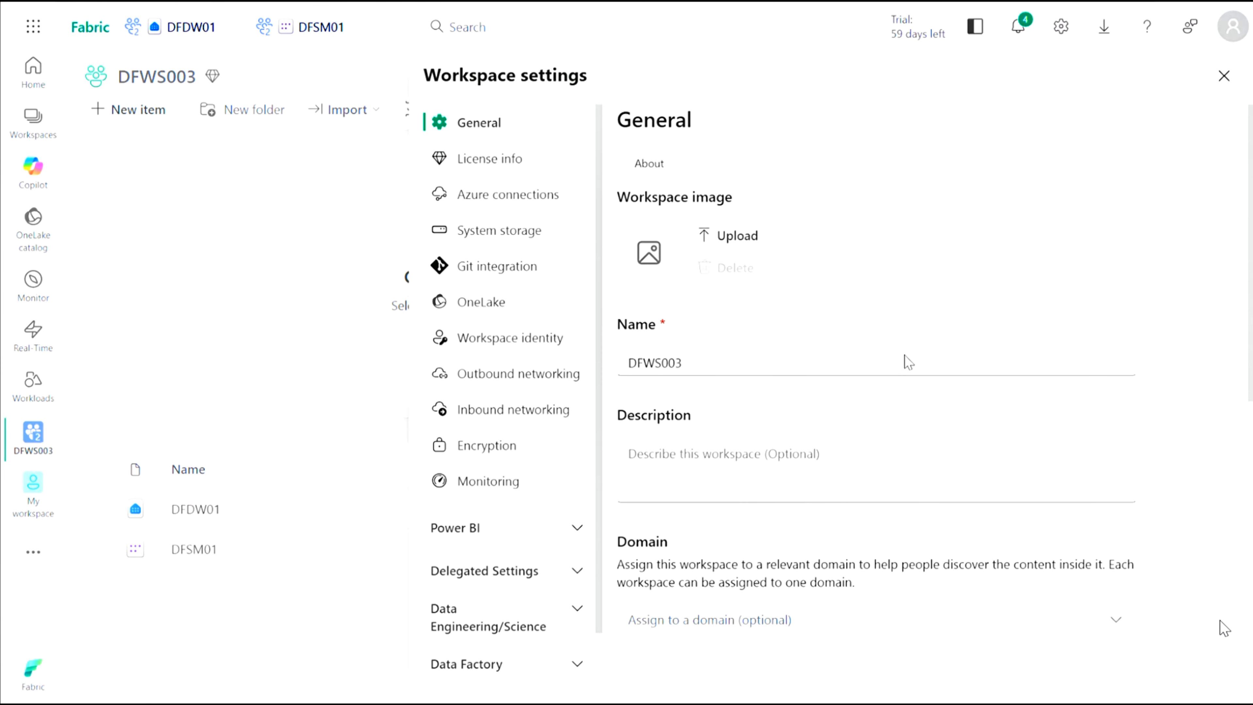
scroll(1122, 353, "down", 10)
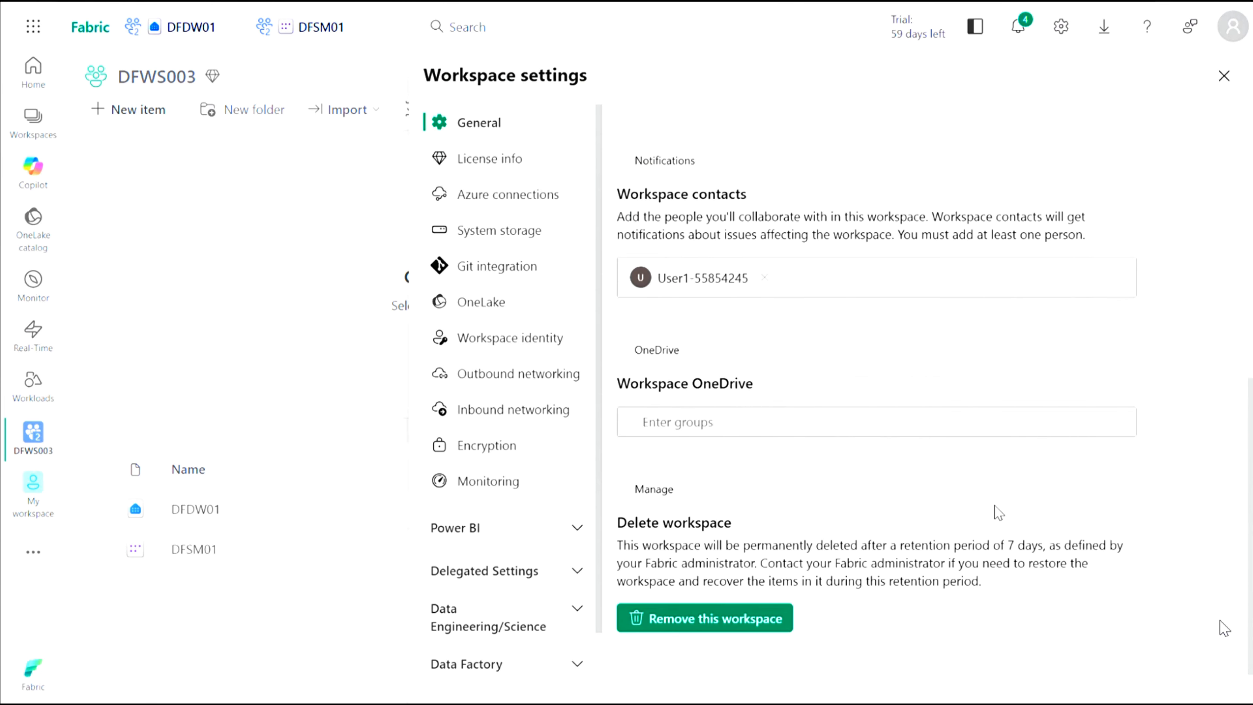
left_click(691, 619)
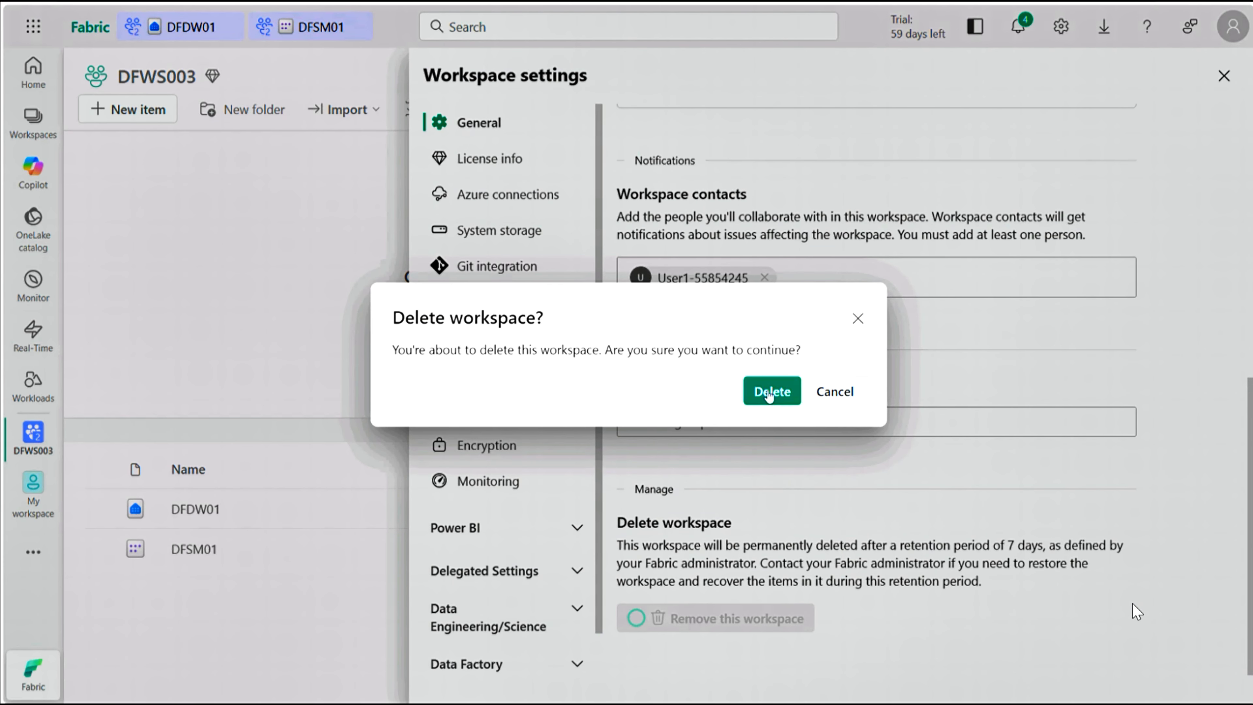
left_click(769, 393)
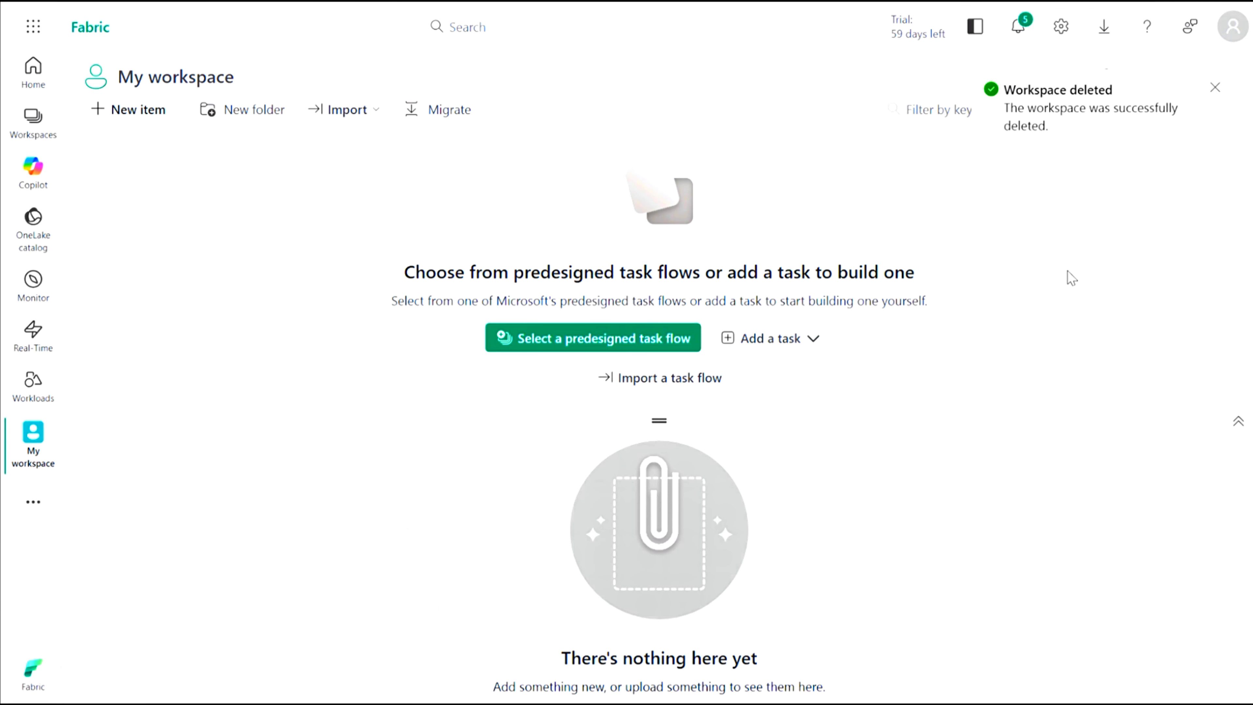